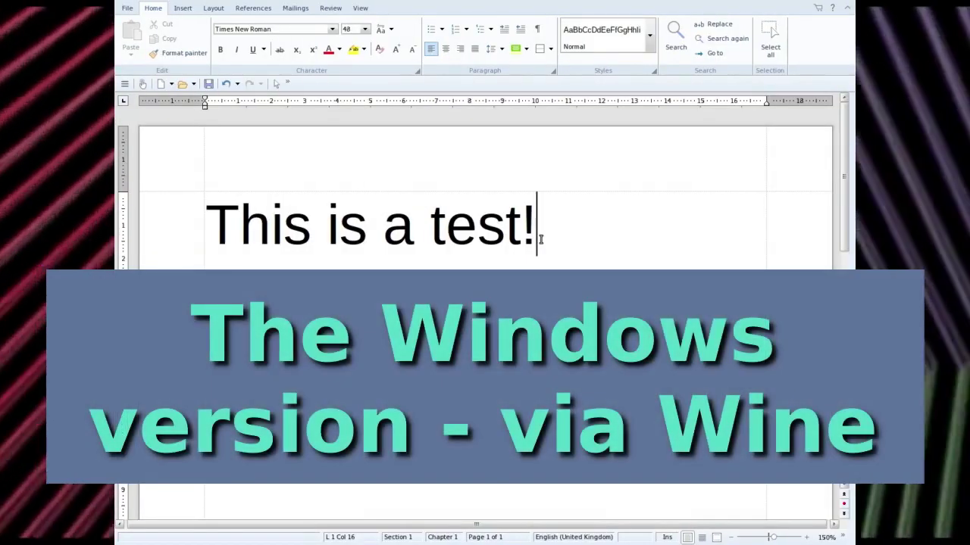
- Select and deselect the sentence, browse the ribbons, and cancel the Insert Picture dialog
{"action": "triple_click", "coordinate": [307, 226]}
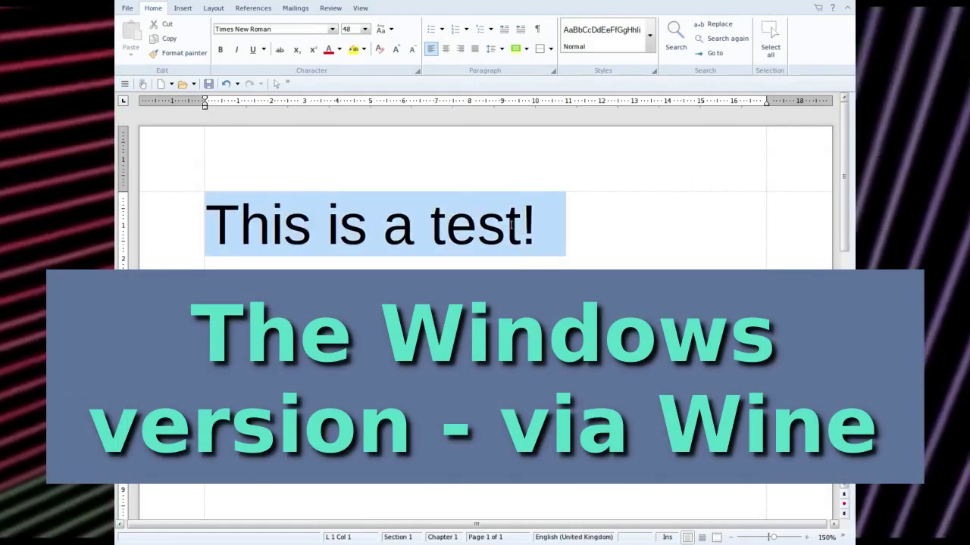
{"action": "left_click", "coordinate": [564, 226]}
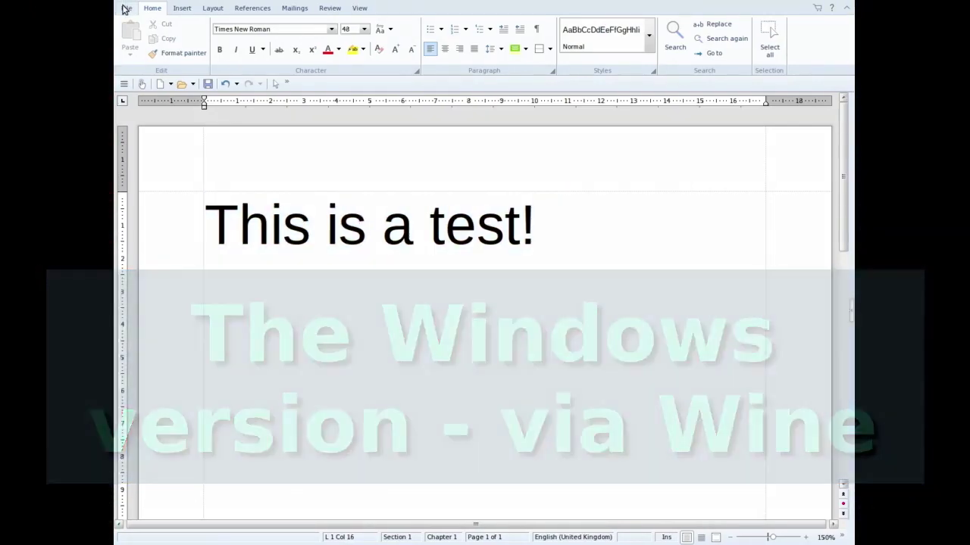
{"action": "left_click", "coordinate": [126, 8]}
{"action": "left_click", "coordinate": [152, 8]}
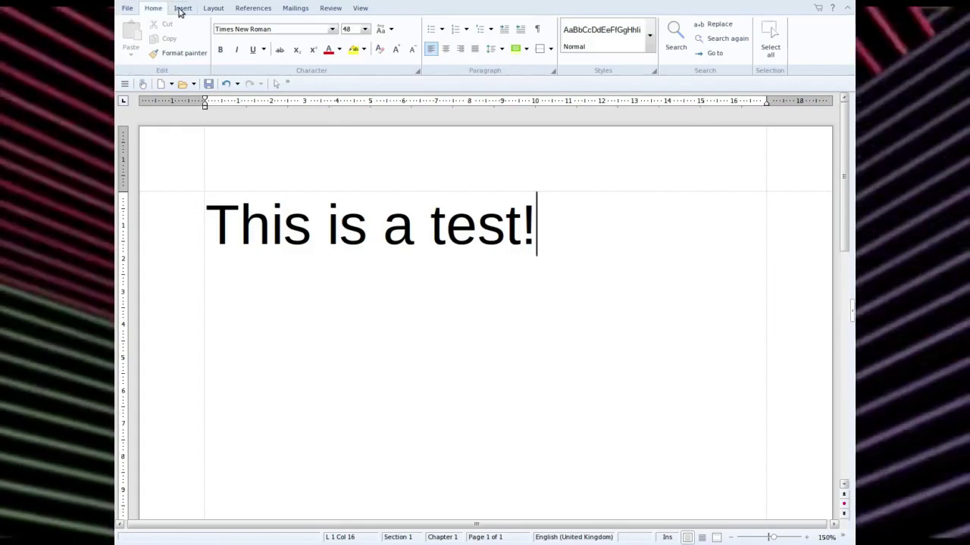
{"action": "left_click", "coordinate": [182, 9]}
{"action": "left_click", "coordinate": [201, 38]}
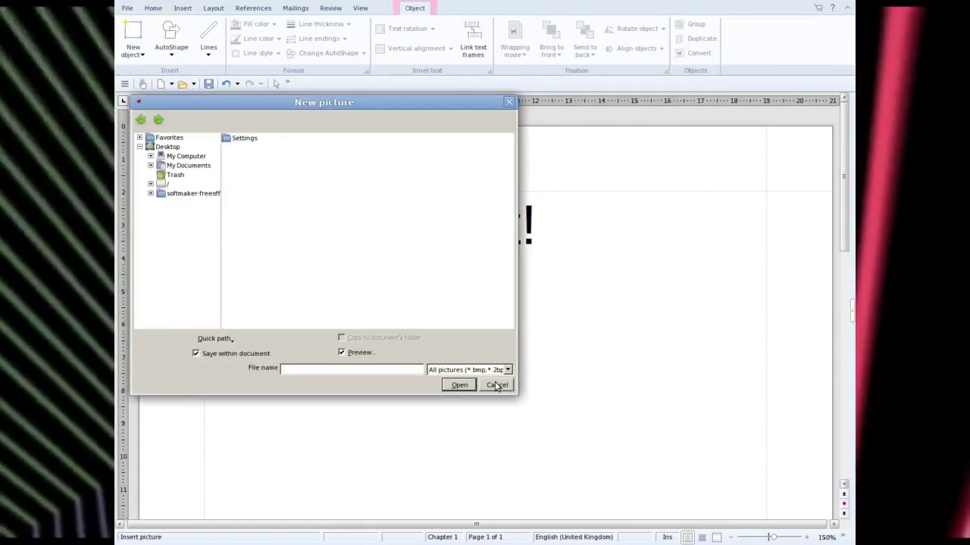
{"action": "left_click", "coordinate": [496, 385]}
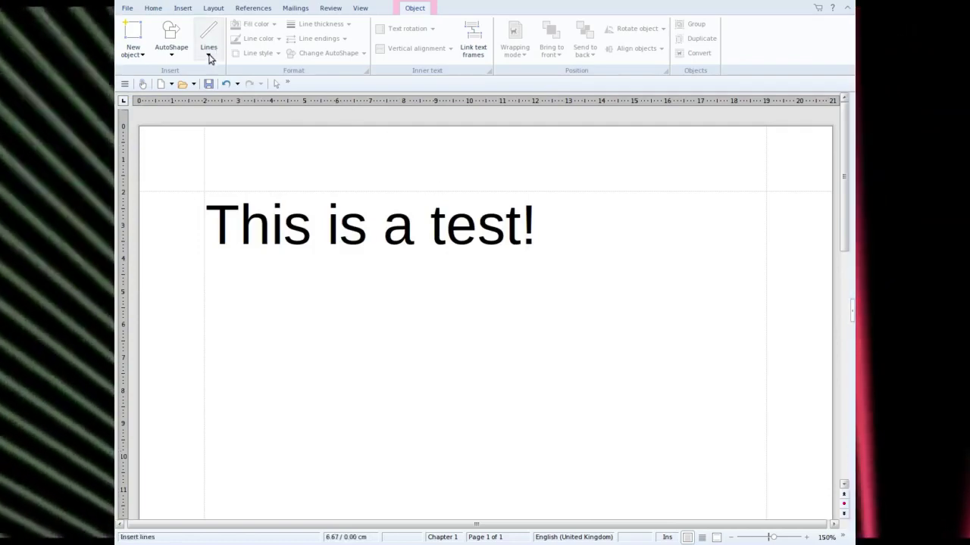
- Insert a gear AutoShape and drag it below 'This is a test!' near the page centre
{"action": "left_click", "coordinate": [210, 55]}
{"action": "left_click", "coordinate": [209, 55]}
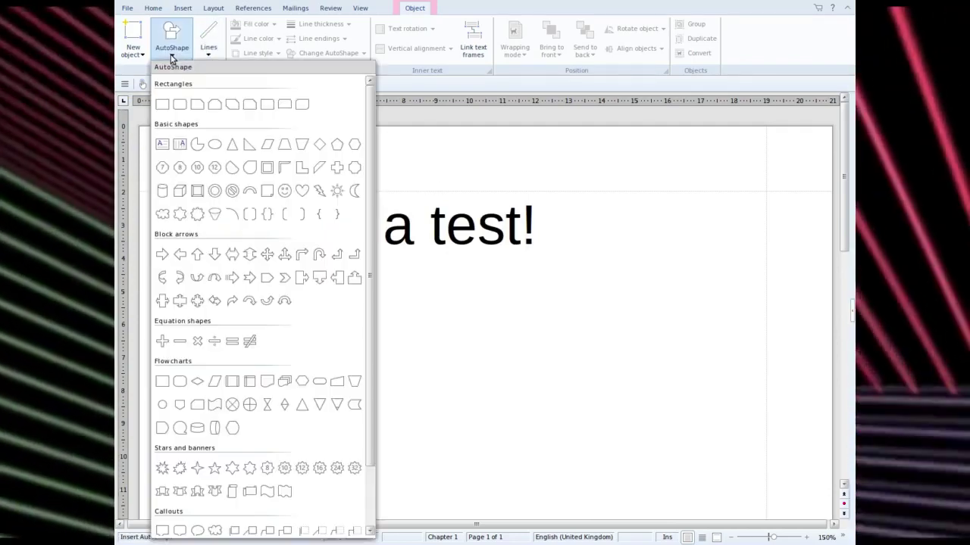
{"action": "left_click", "coordinate": [171, 53]}
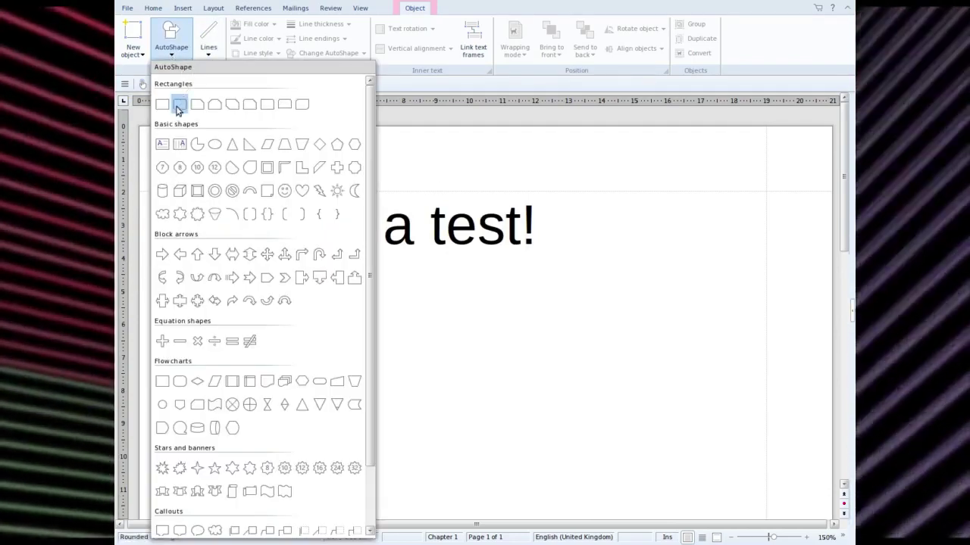
{"action": "left_click", "coordinate": [202, 211]}
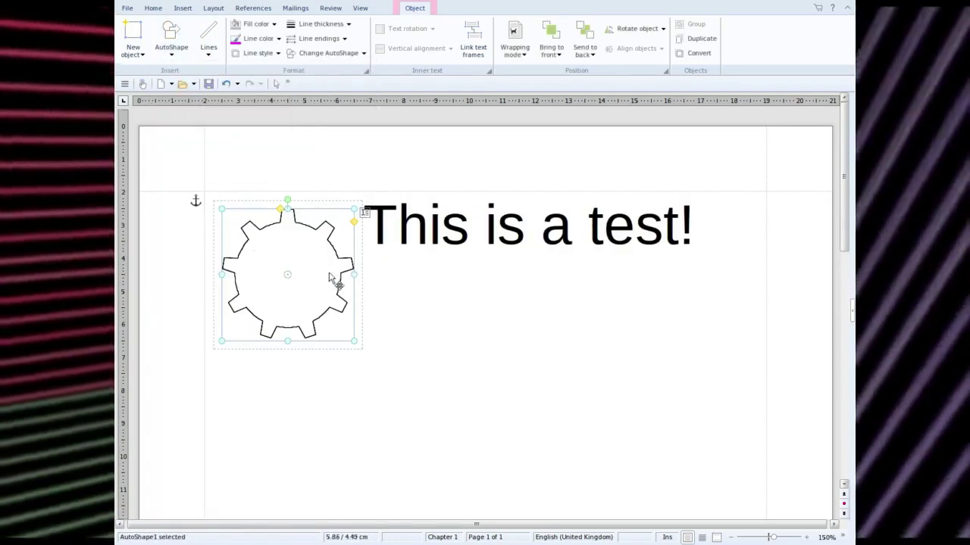
{"action": "left_click_drag", "start_coordinate": [316, 277], "coordinate": [507, 347]}
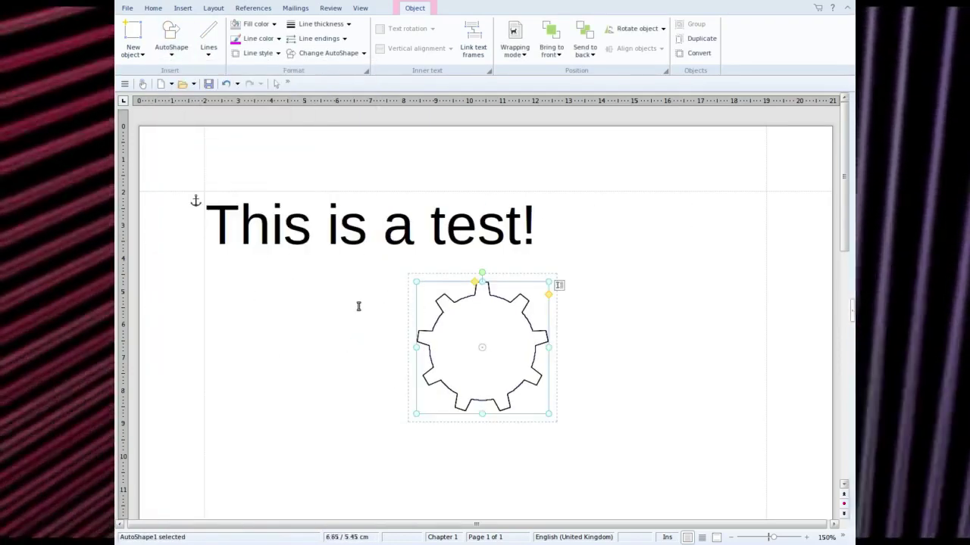
{"action": "left_click", "coordinate": [366, 309]}
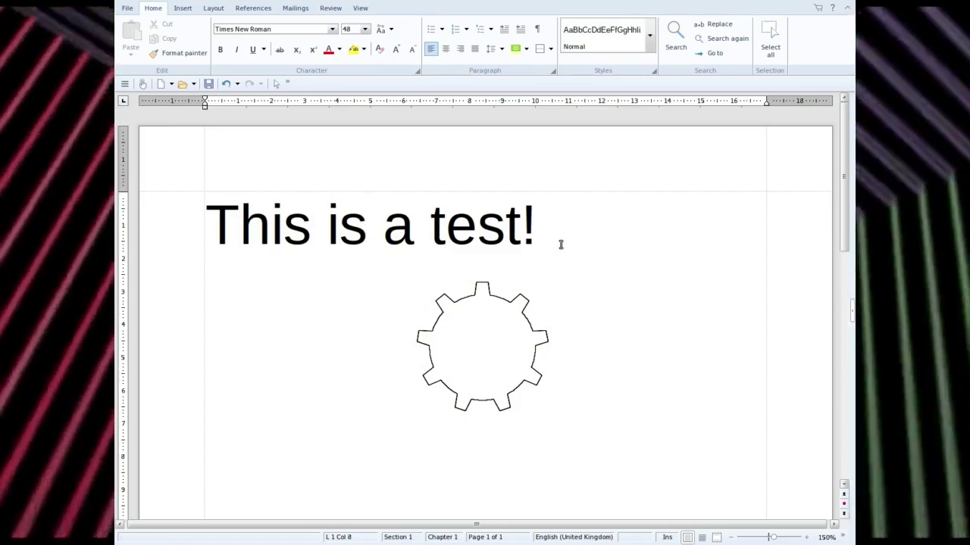
- Append 'Great!' to the first sentence and colour the words 'is a test' red
{"action": "left_click", "coordinate": [562, 241]}
{"action": "type", "text": "G"}
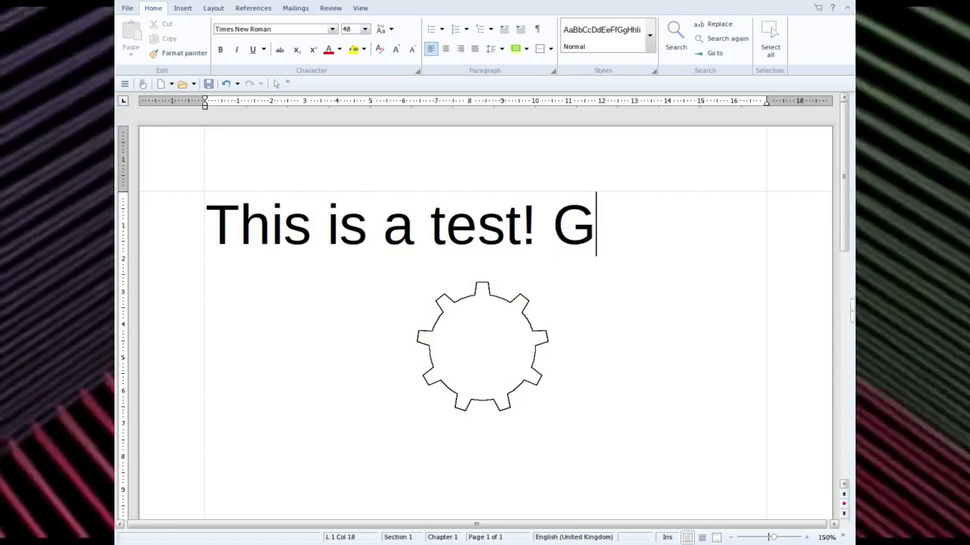
{"action": "type", "text": "reat!"}
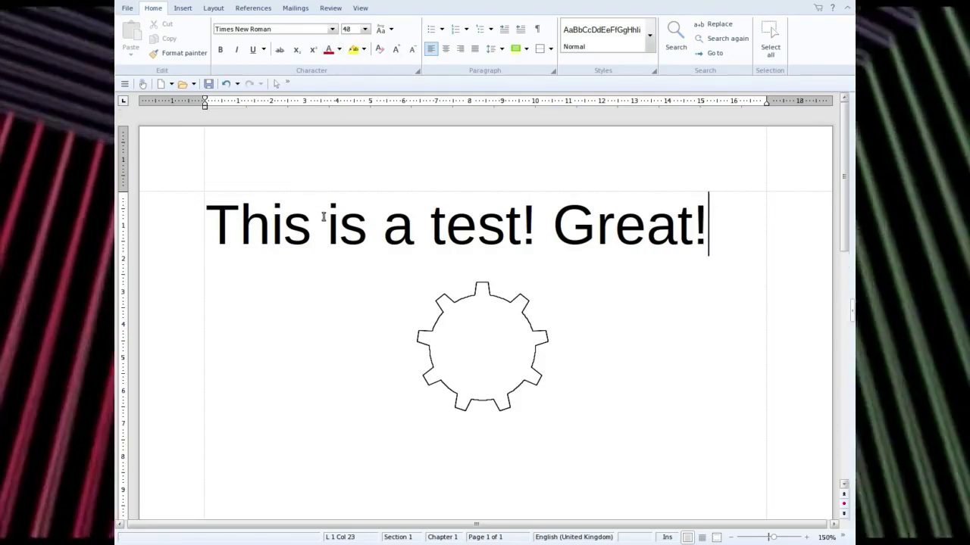
{"action": "left_click_drag", "start_coordinate": [327, 223], "coordinate": [520, 227]}
{"action": "left_click", "coordinate": [329, 52]}
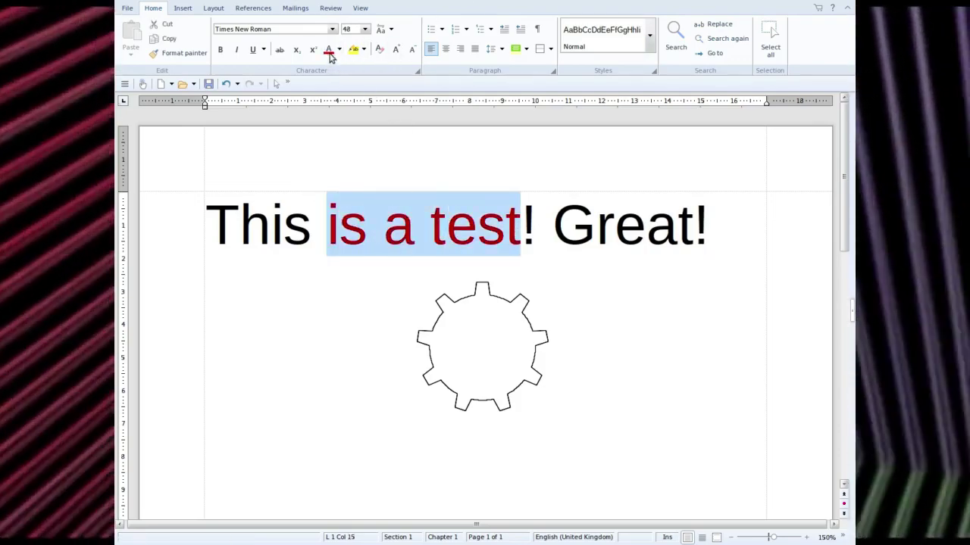
{"action": "left_click", "coordinate": [331, 282]}
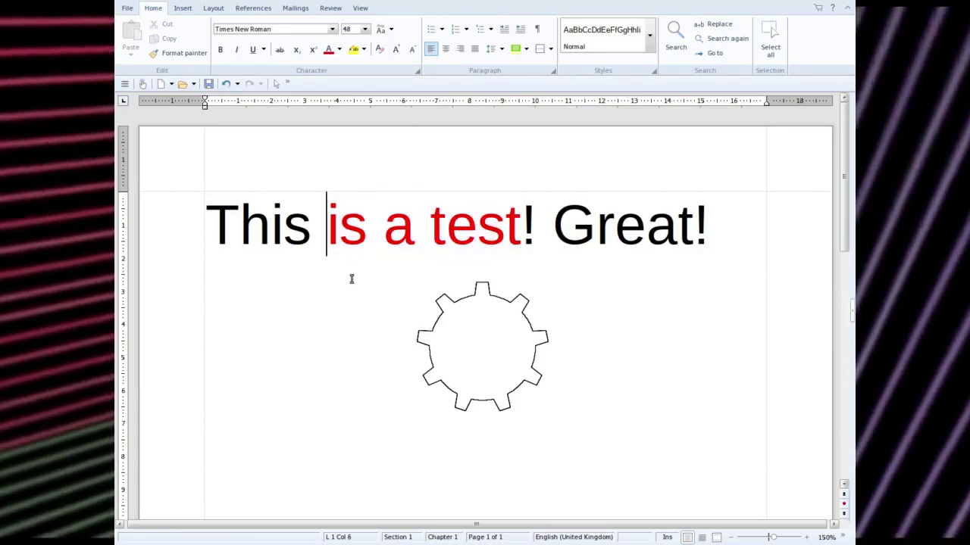
- Add the line 'This is the Windows via Wine version!' and delete the gear shape
{"action": "left_click", "coordinate": [673, 283]}
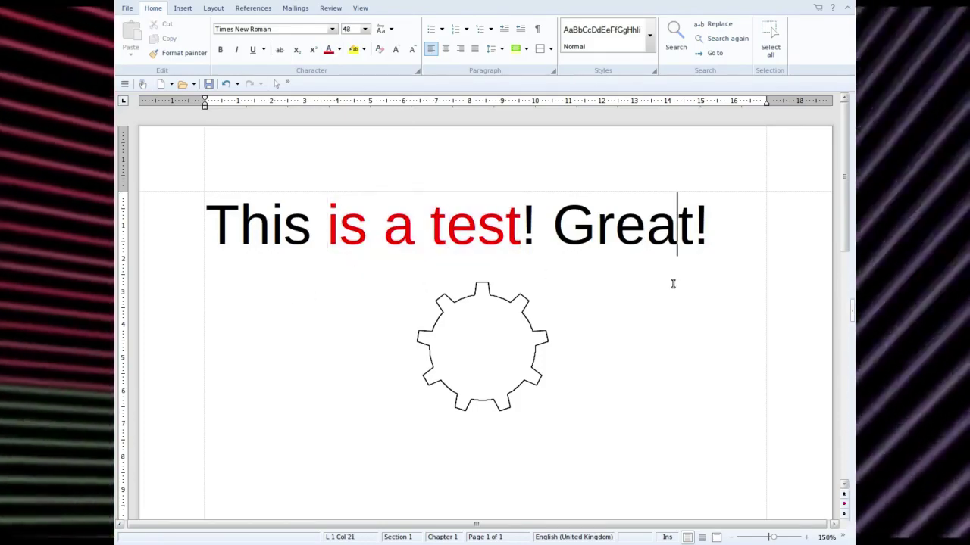
{"action": "key", "text": "Return"}
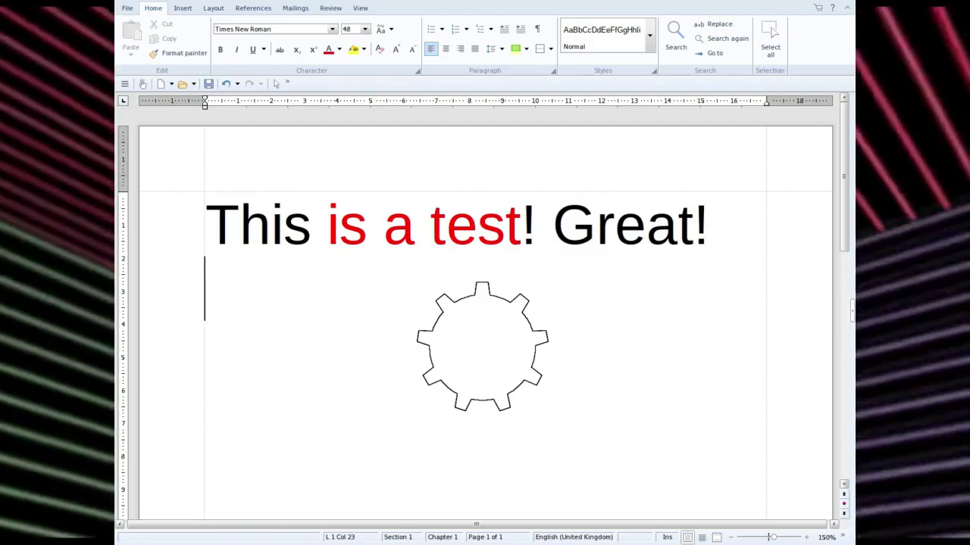
{"action": "type", "text": "This i"}
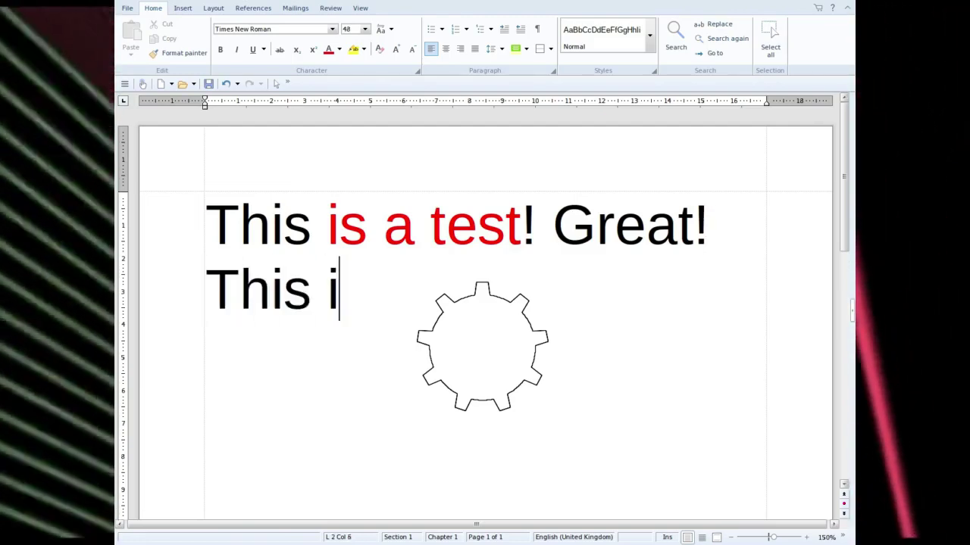
{"action": "type", "text": "s the W"}
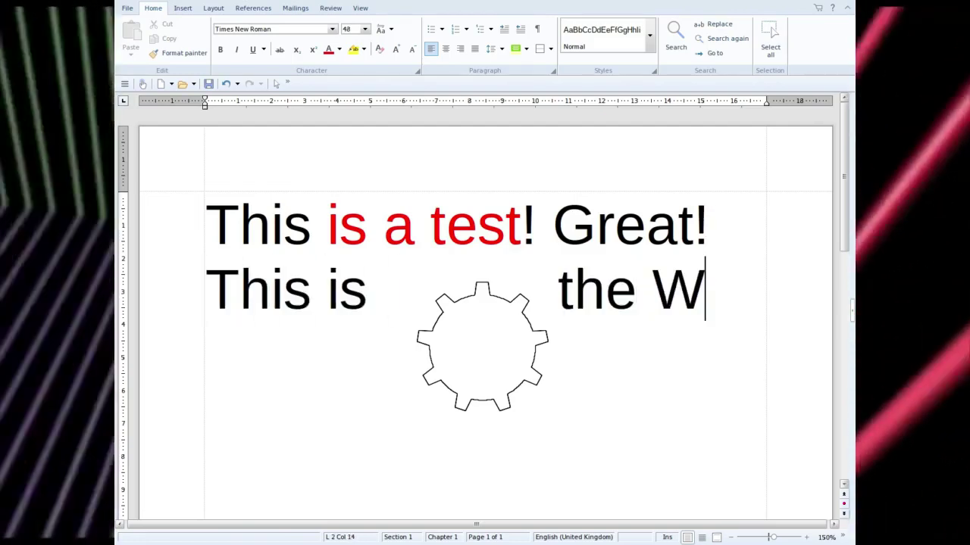
{"action": "type", "text": "indows"}
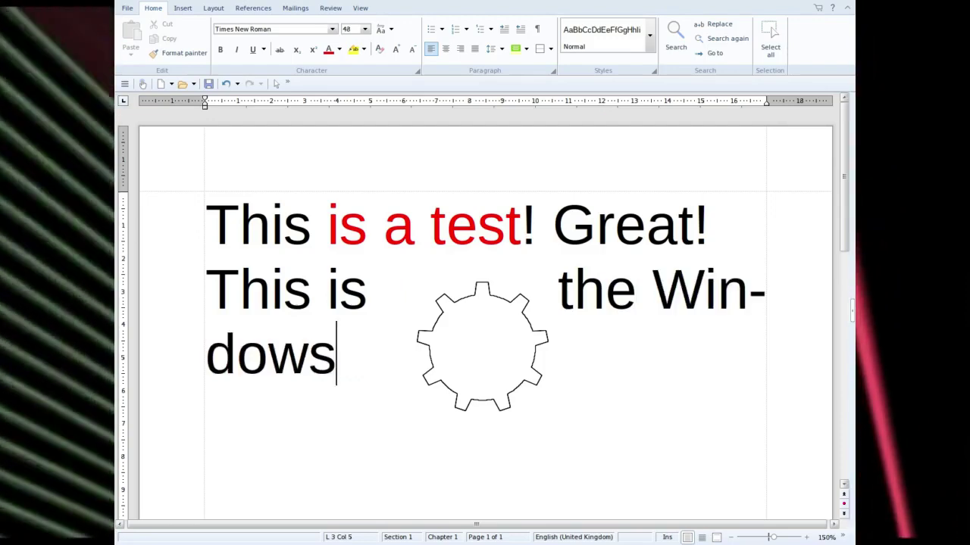
{"action": "type", "text": " via "}
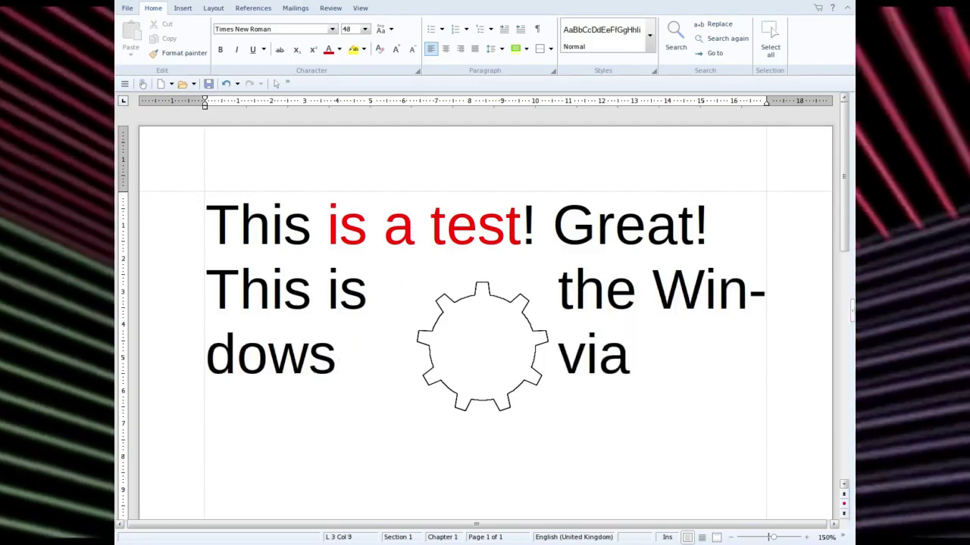
{"action": "type", "text": "Wi"}
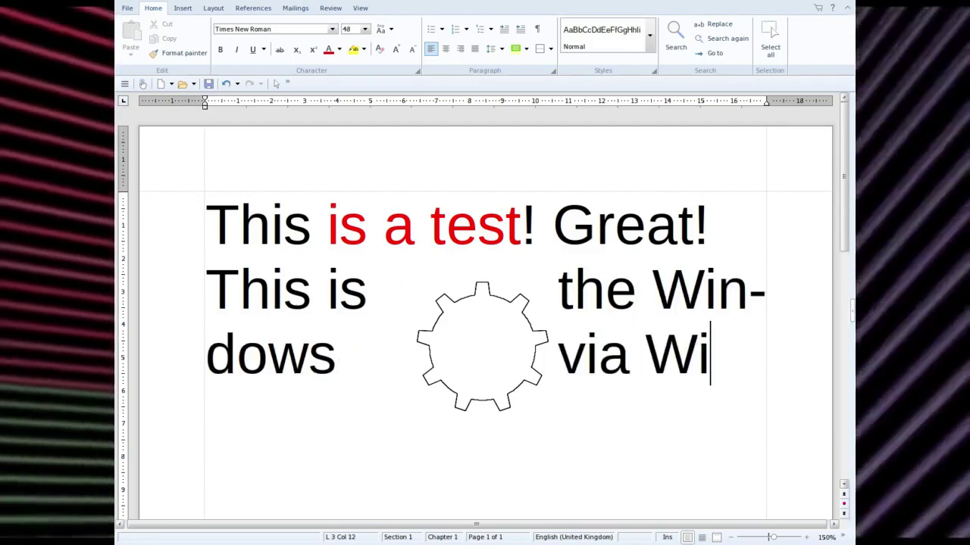
{"action": "type", "text": "ne version!"}
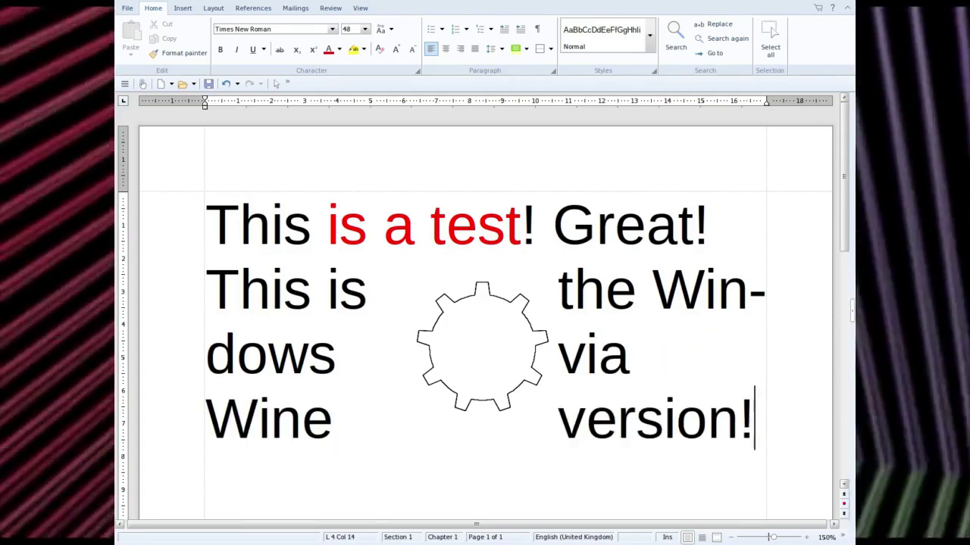
{"action": "left_click", "coordinate": [500, 328]}
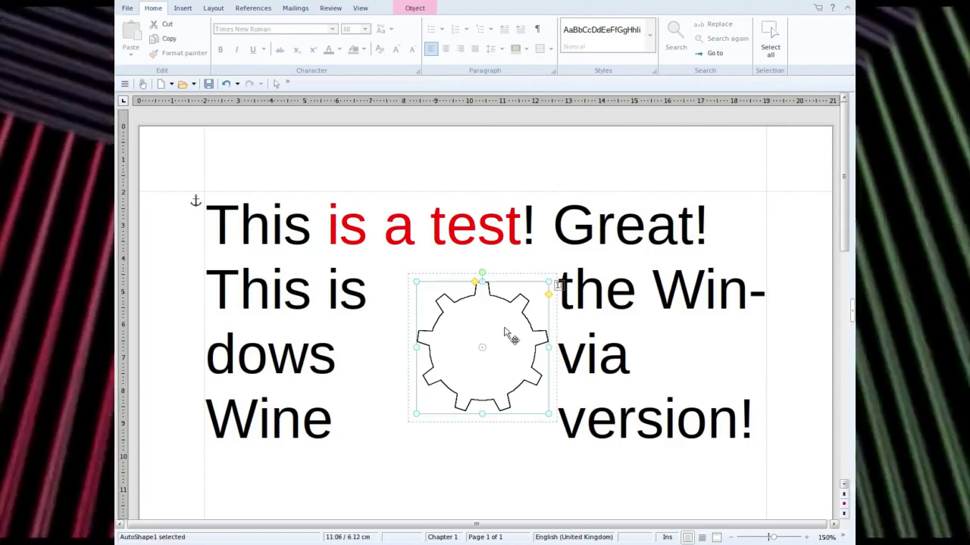
{"action": "key", "text": "Delete"}
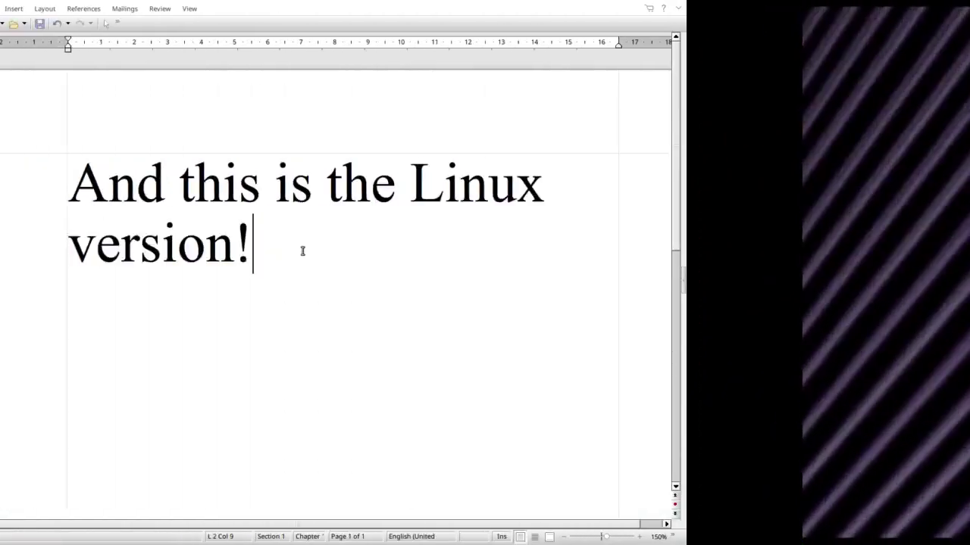
- Type 'Both running very nicely on FreeBSD!' and start a new line below it
{"action": "type", "text": "Bo"}
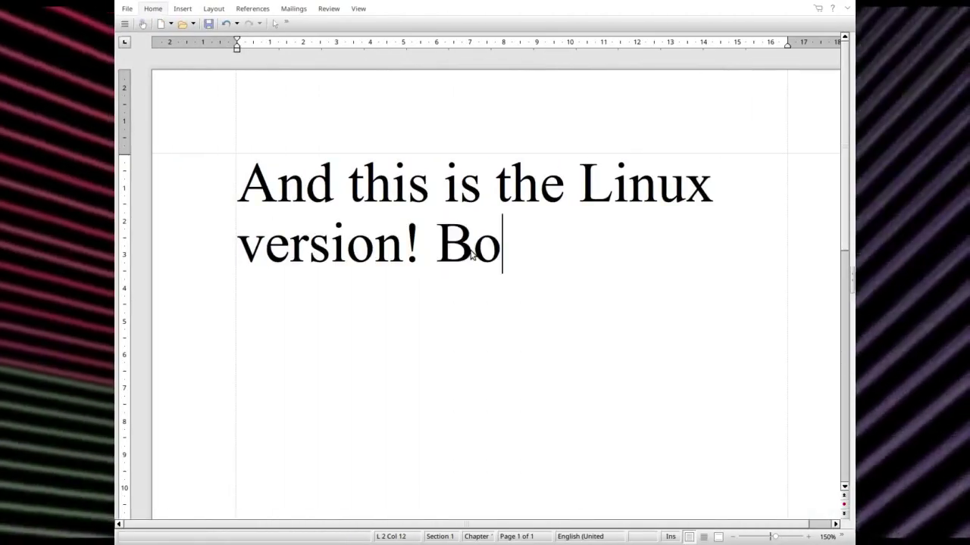
{"action": "type", "text": "th ru"}
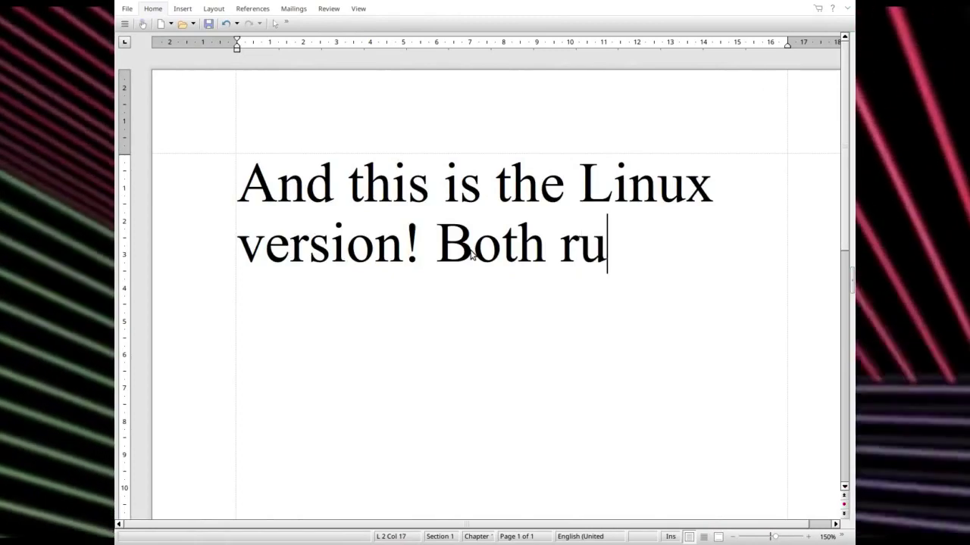
{"action": "type", "text": "nning "}
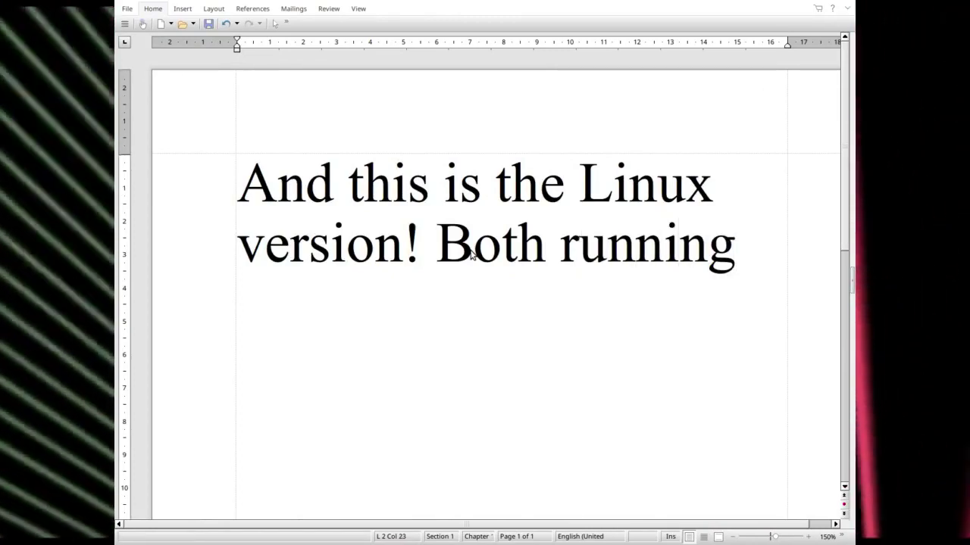
{"action": "type", "text": "very "}
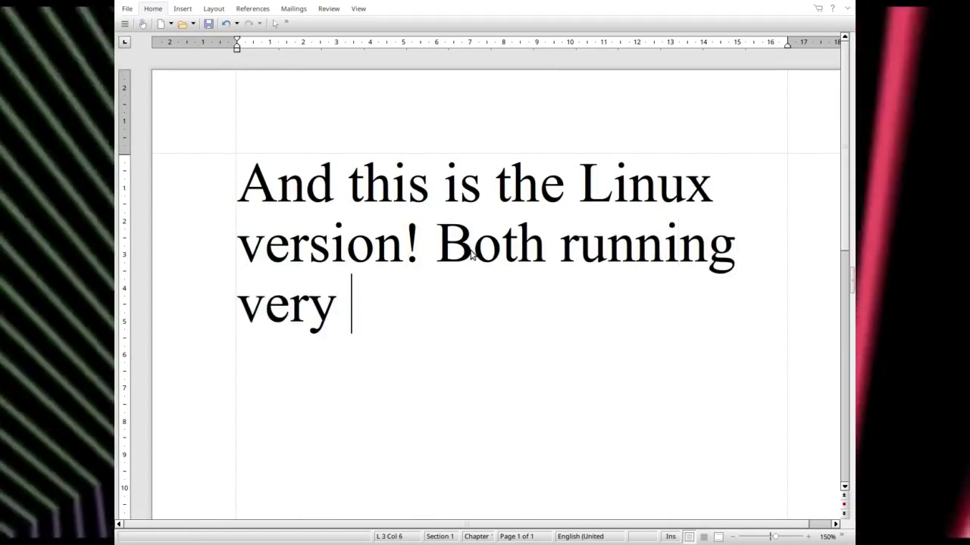
{"action": "type", "text": "nicely o"}
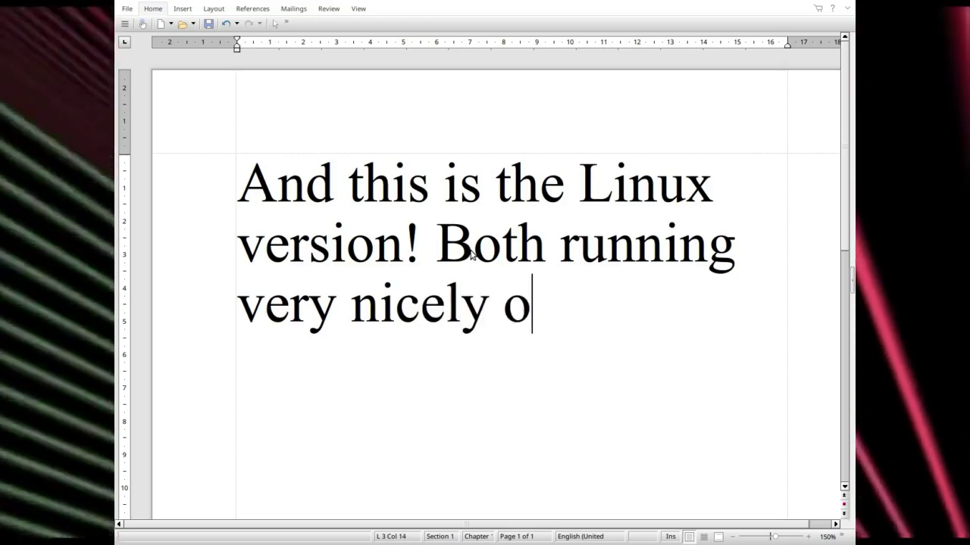
{"action": "type", "text": "n FreeBSD"}
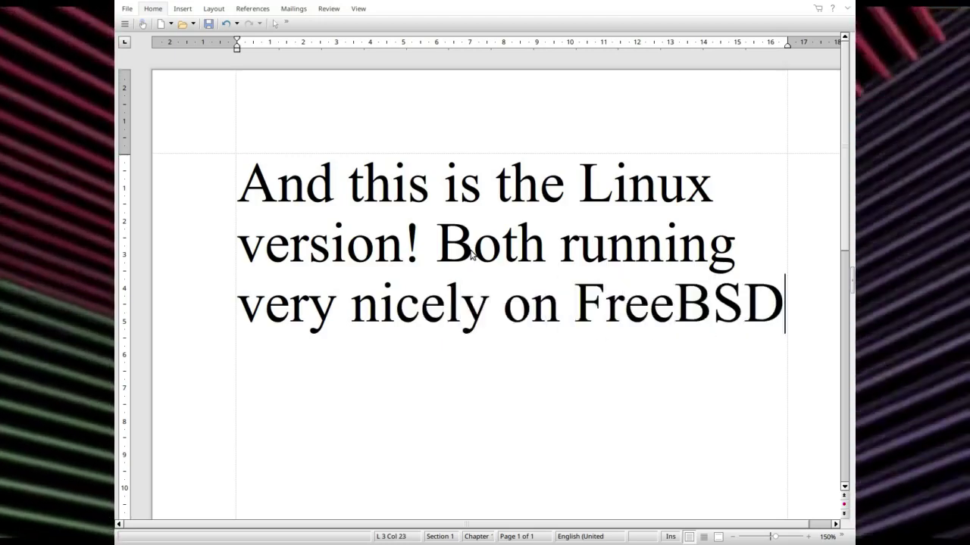
{"action": "type", "text": "!"}
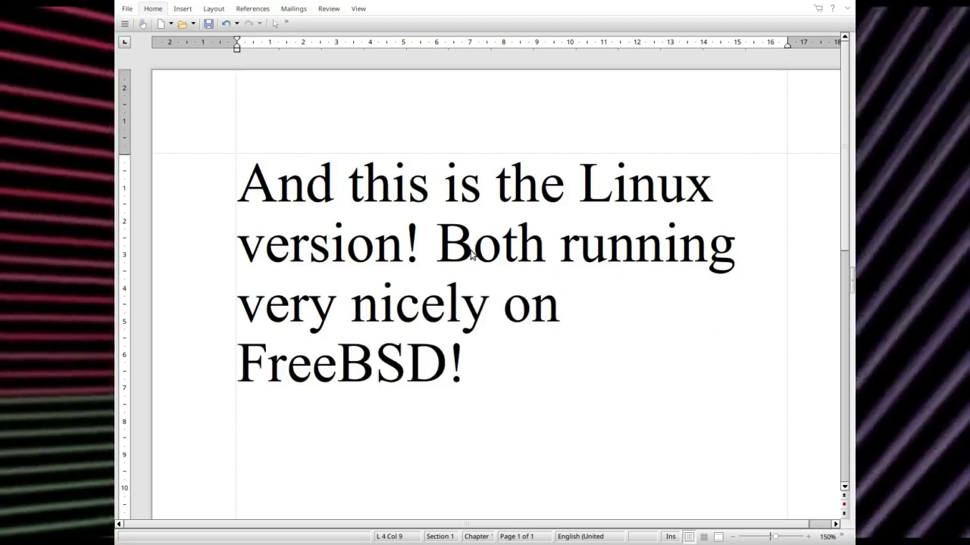
{"action": "key", "text": "Return"}
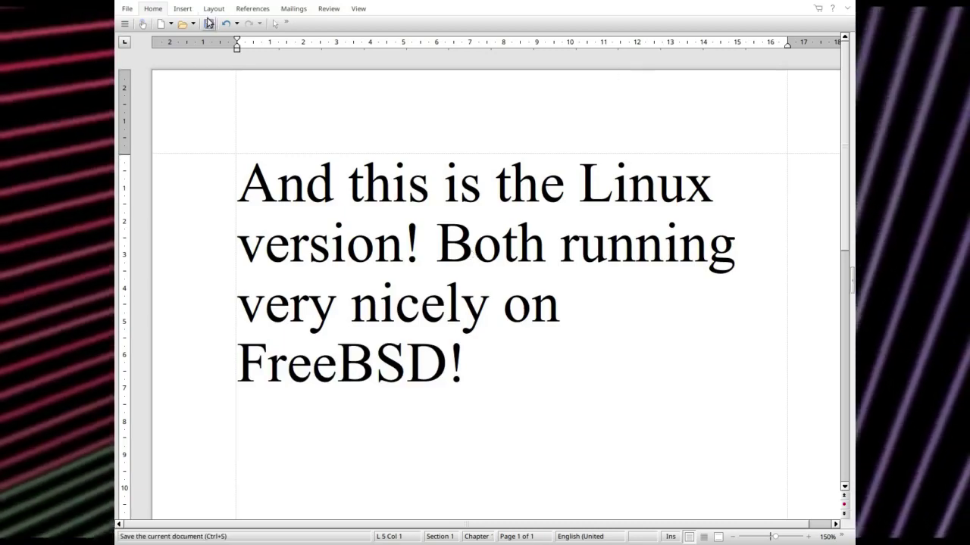
- Insert a heart AutoShape from the Insert ribbon's shape gallery, then deselect it
{"action": "left_click", "coordinate": [184, 10]}
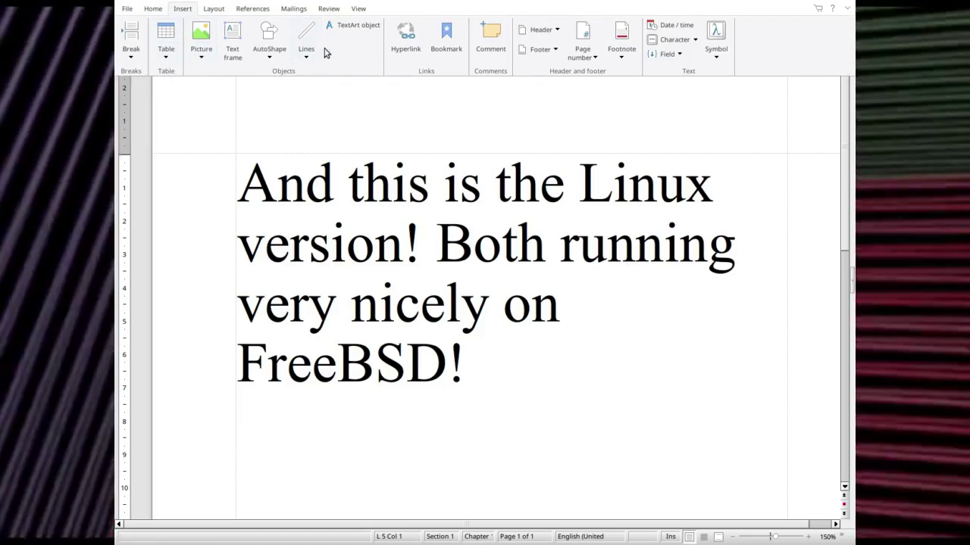
{"action": "left_click", "coordinate": [272, 58]}
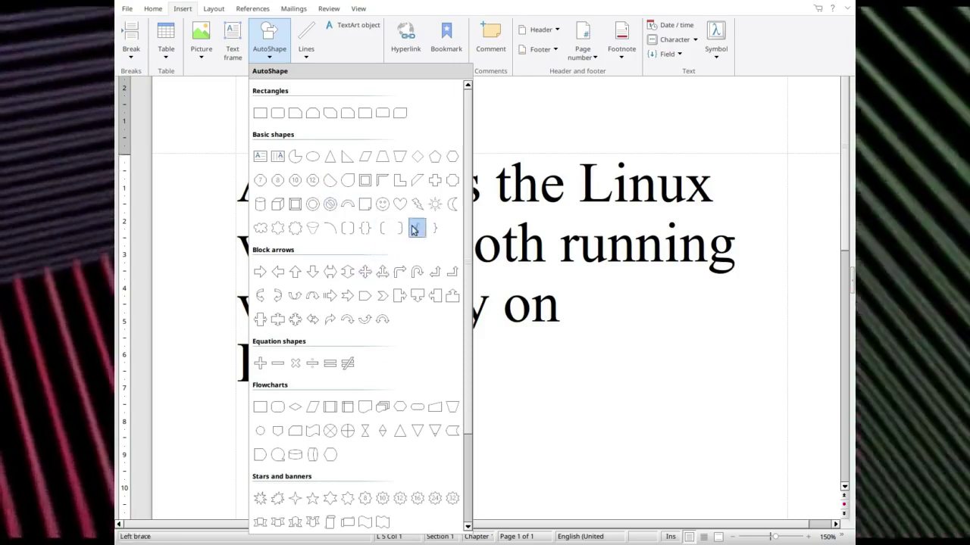
{"action": "left_click", "coordinate": [399, 204]}
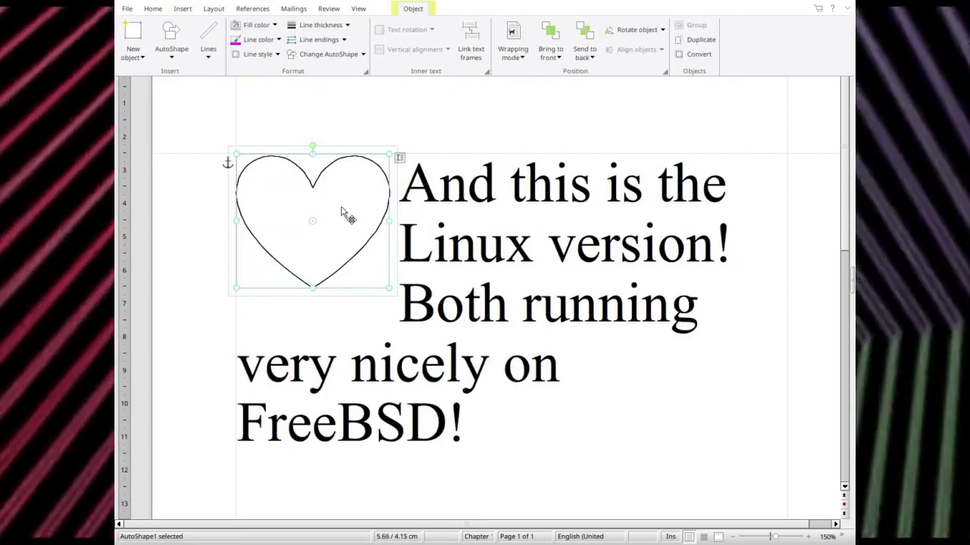
{"action": "left_click", "coordinate": [608, 388]}
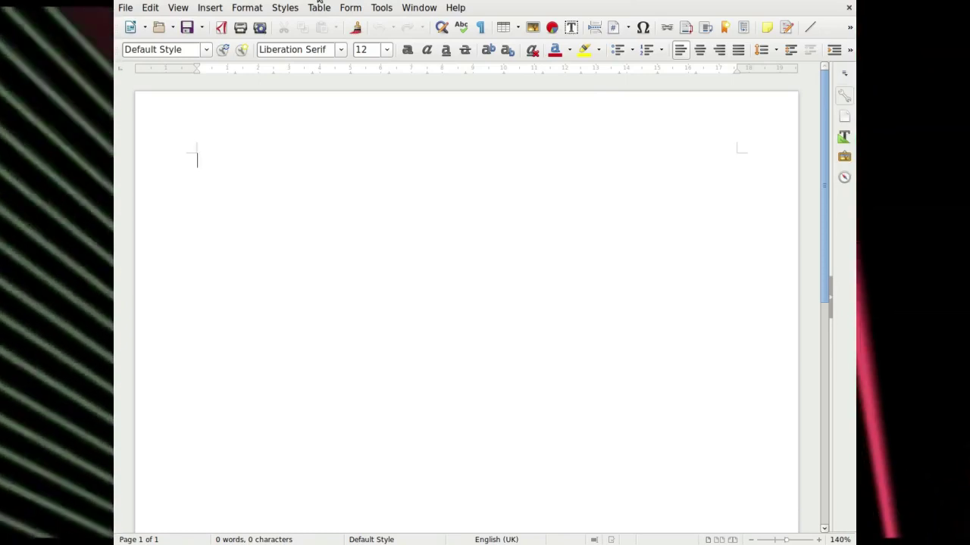
- Browse the Edit menu, then choose Help > About LibreOffice
{"action": "left_click", "coordinate": [142, 8]}
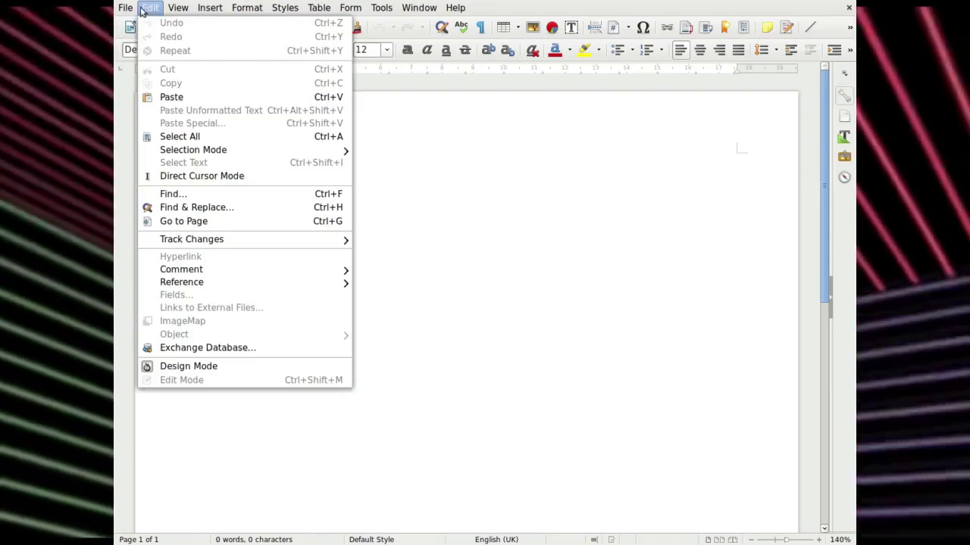
{"action": "mouse_move", "coordinate": [295, 9]}
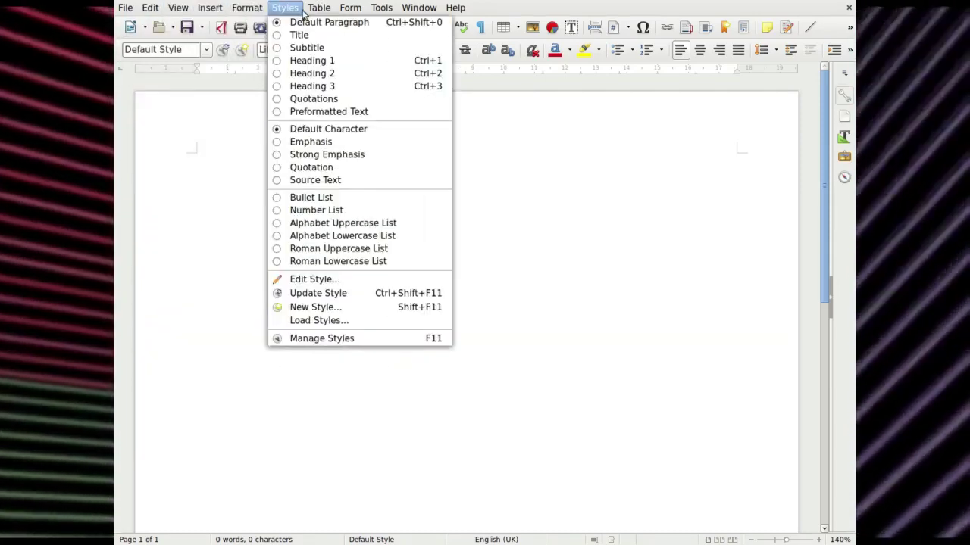
{"action": "mouse_move", "coordinate": [455, 8]}
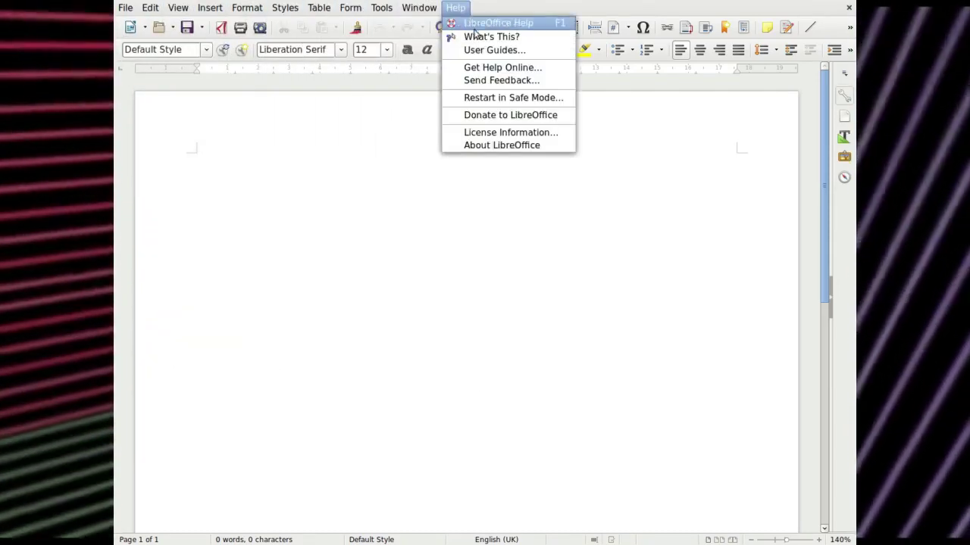
{"action": "left_click", "coordinate": [501, 145]}
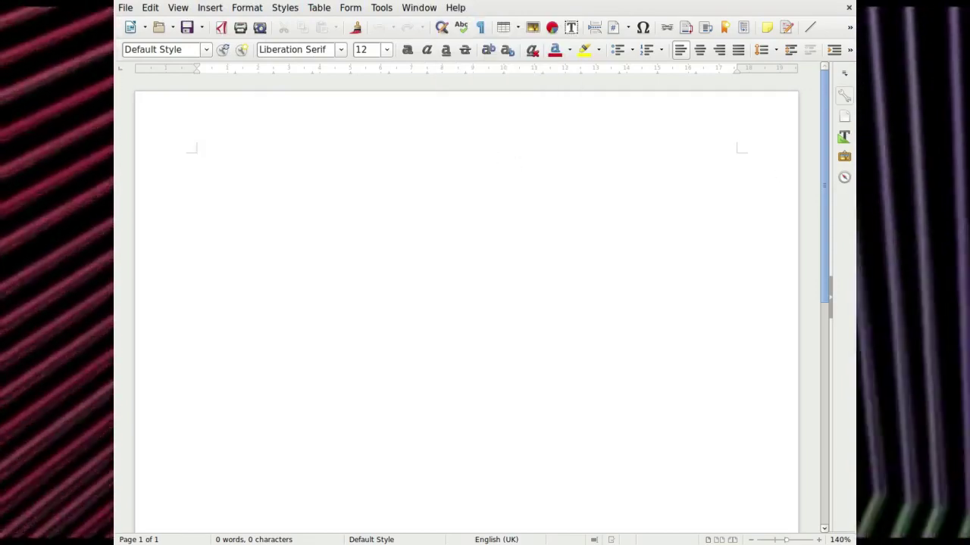
- Move the About dialog to the centre and highlight its 'FreeBSD 12.0' operating system entry
{"action": "left_click_drag", "start_coordinate": [817, 158], "coordinate": [400, 159]}
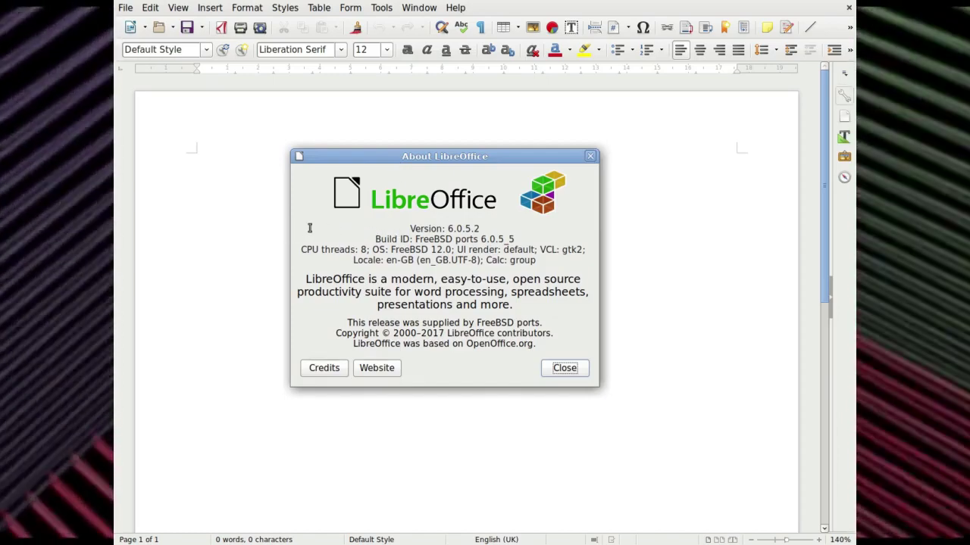
{"action": "left_click_drag", "start_coordinate": [309, 228], "coordinate": [555, 258]}
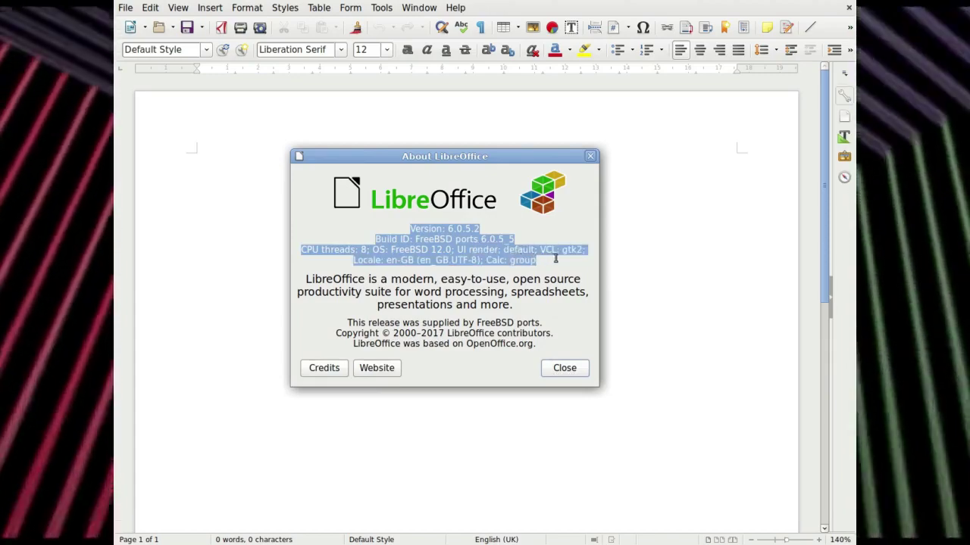
{"action": "left_click", "coordinate": [479, 256]}
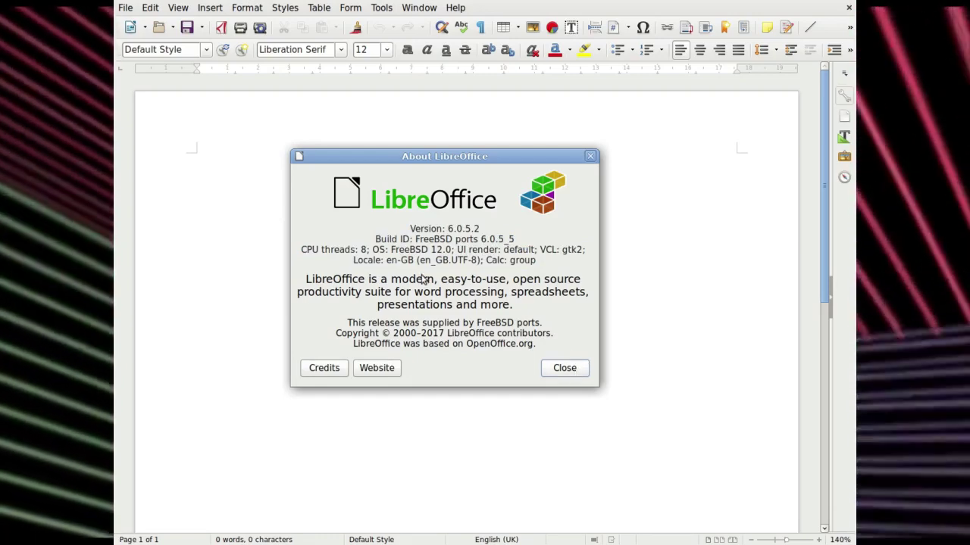
{"action": "left_click_drag", "start_coordinate": [392, 250], "coordinate": [454, 250]}
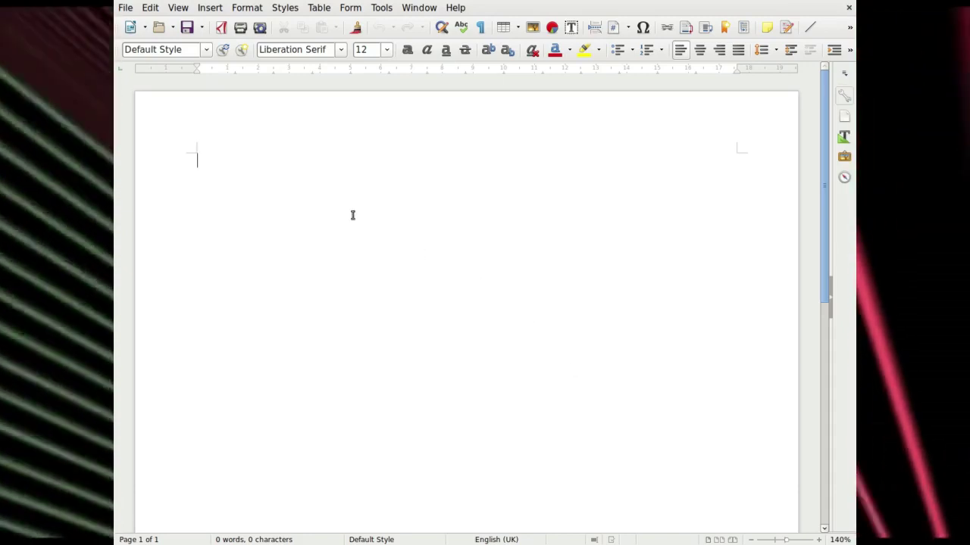
- Type 'We' and enlarge it to 36 pt, passing through 28 pt first
{"action": "type", "text": "W"}
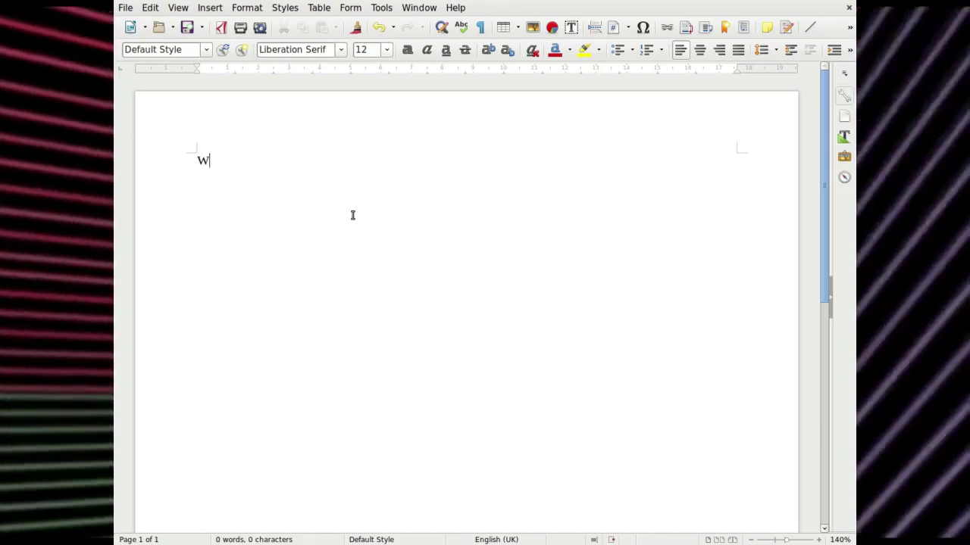
{"action": "type", "text": "e"}
{"action": "double_click", "coordinate": [207, 162]}
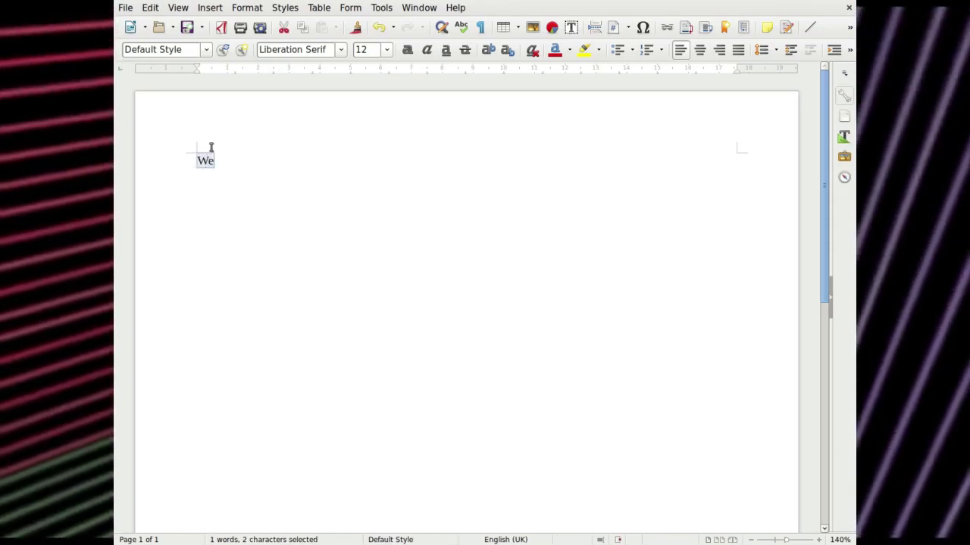
{"action": "left_click", "coordinate": [385, 51]}
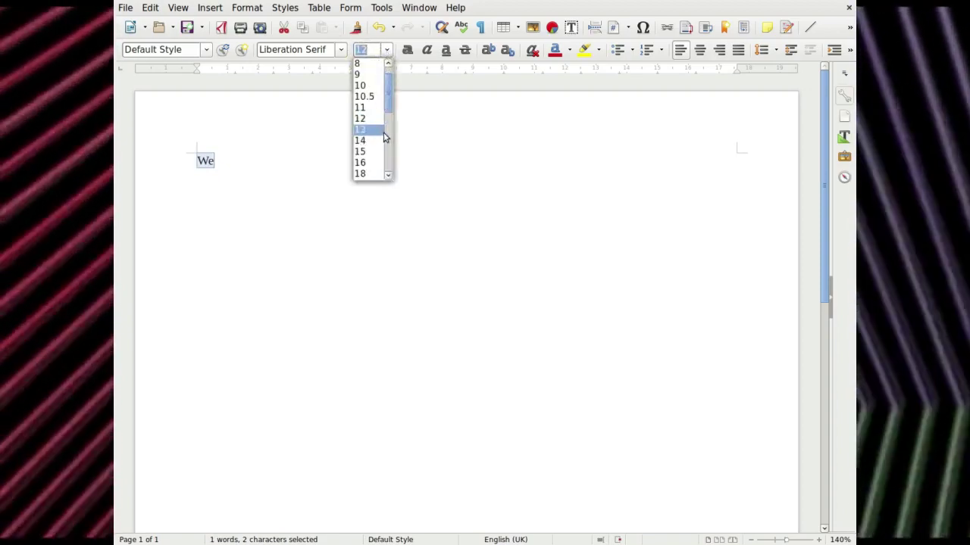
{"action": "scroll", "coordinate": [385, 136], "scroll_direction": "down", "scroll_amount": 3}
{"action": "left_click", "coordinate": [361, 140]}
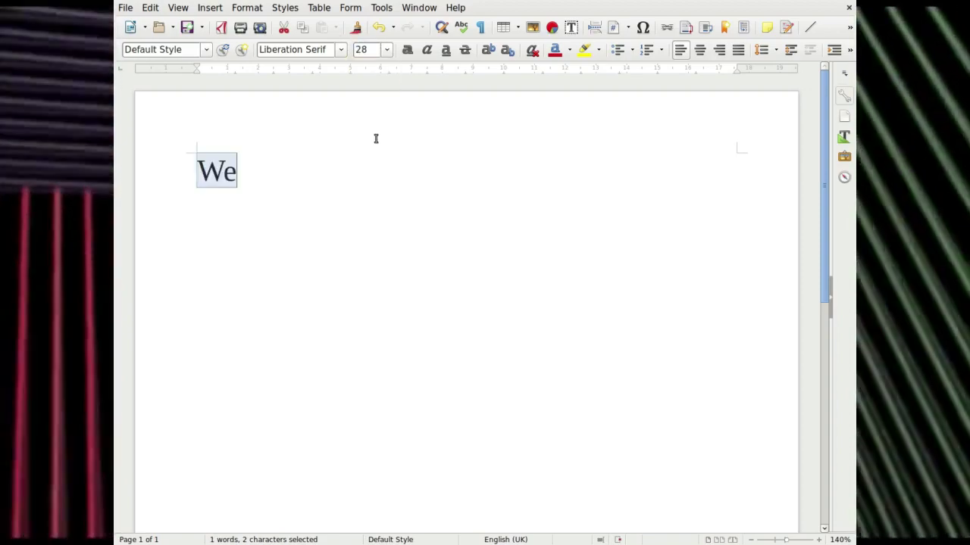
{"action": "left_click", "coordinate": [385, 50]}
{"action": "left_click", "coordinate": [378, 139]}
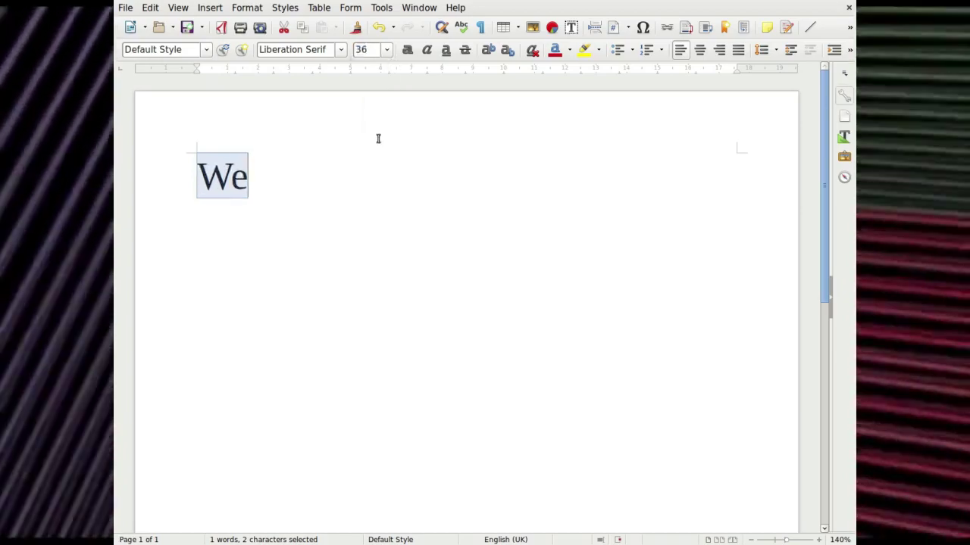
{"action": "left_click", "coordinate": [298, 177]}
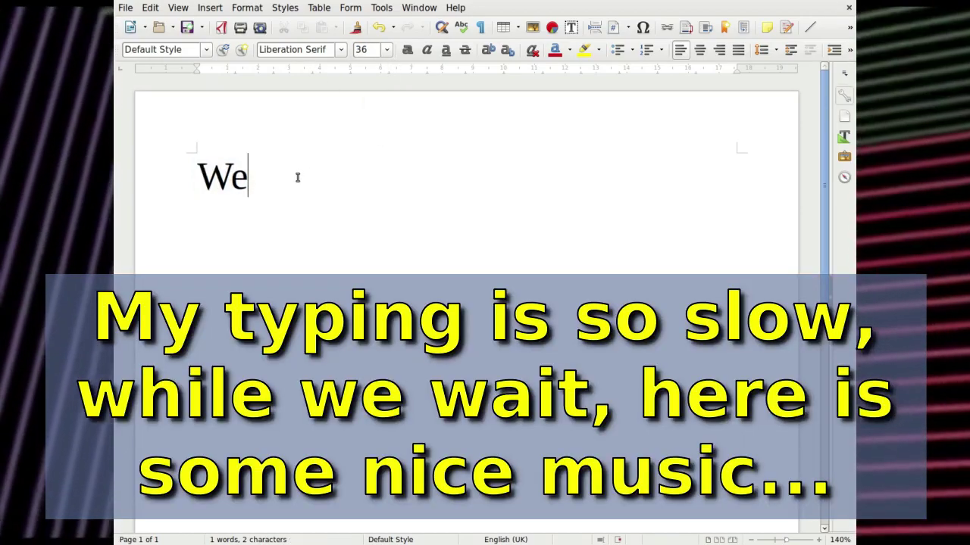
- Type '...all know LibreOffice... default office suite. Well, it's available to FreeBSD users as well.'
{"action": "type", "text": "all k"}
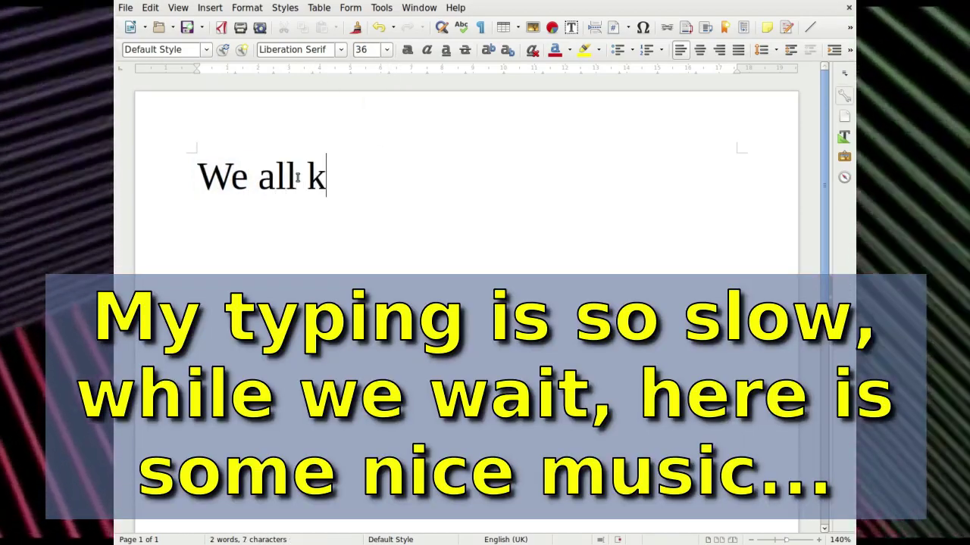
{"action": "type", "text": "now Libre"}
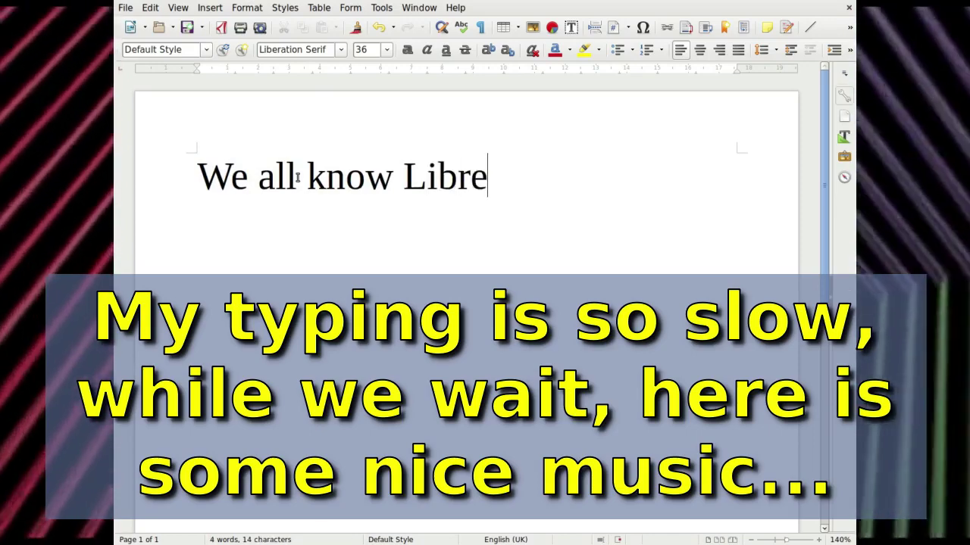
{"action": "type", "text": "Office"}
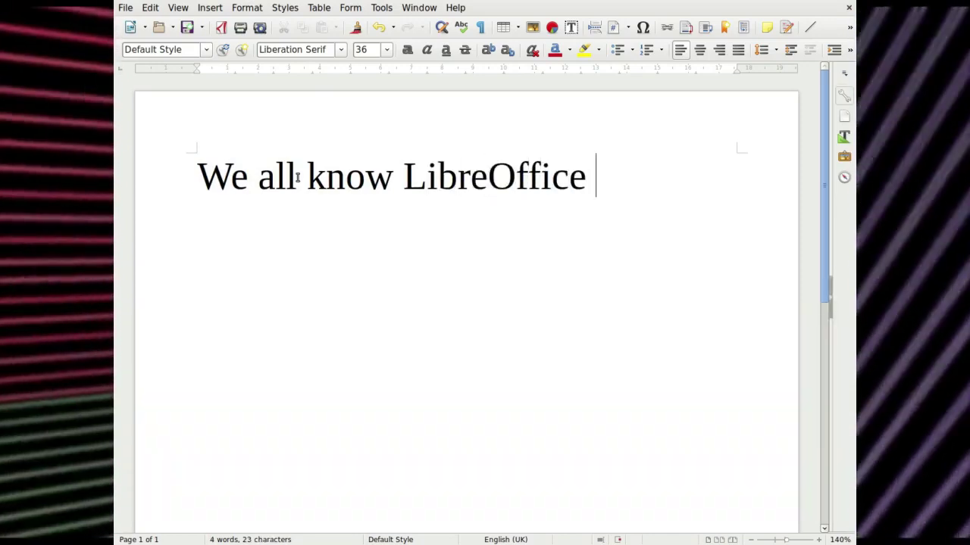
{"action": "type", "text": " -"}
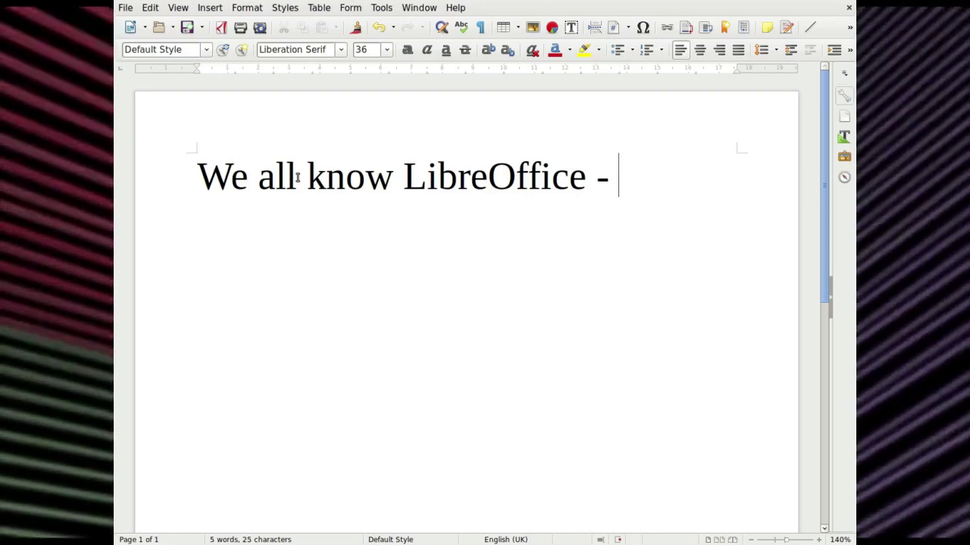
{"action": "type", "text": " pretty"}
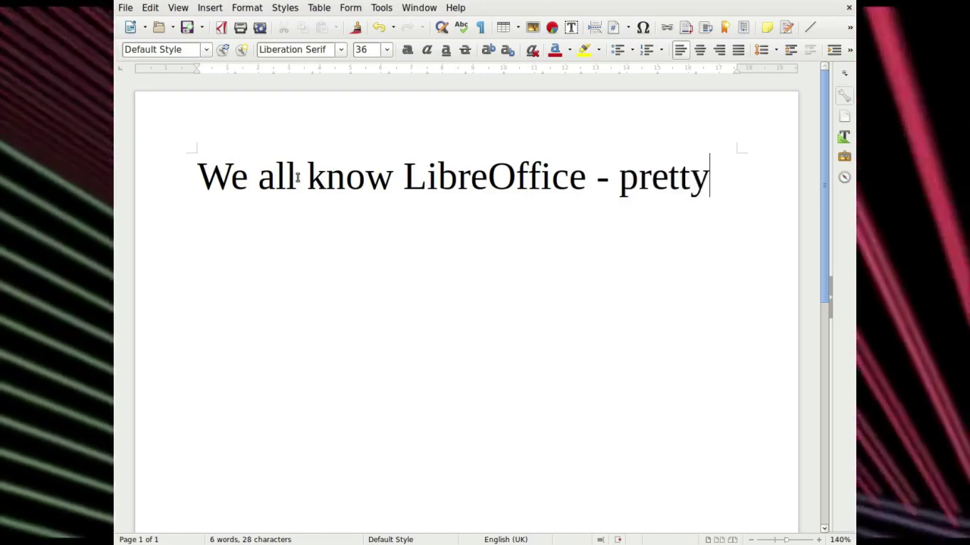
{"action": "type", "text": " much to"}
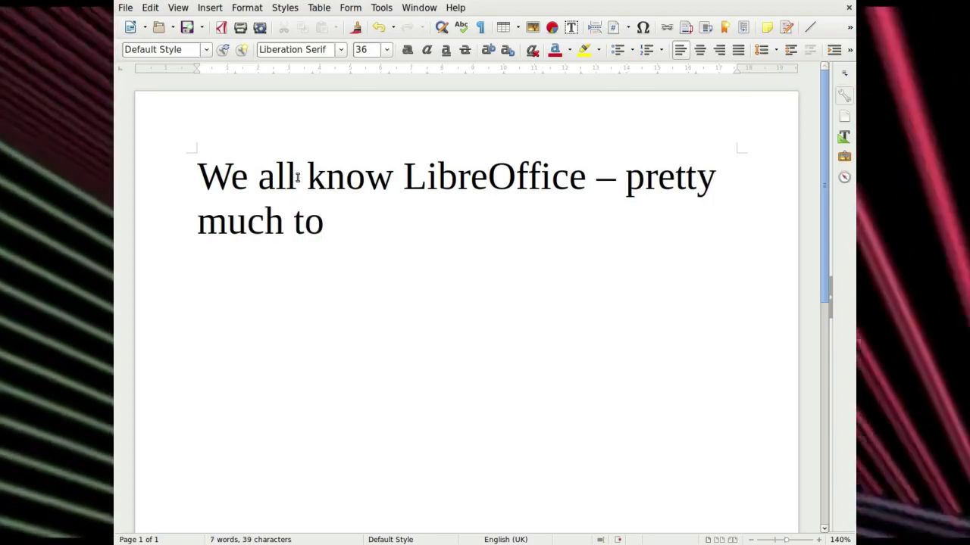
{"action": "type", "text": "all "}
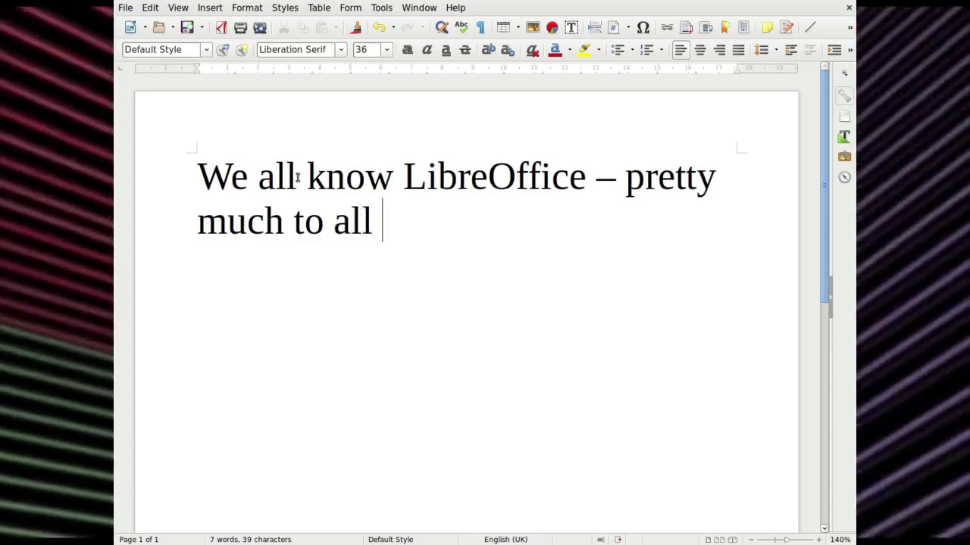
{"action": "type", "text": "Lin"}
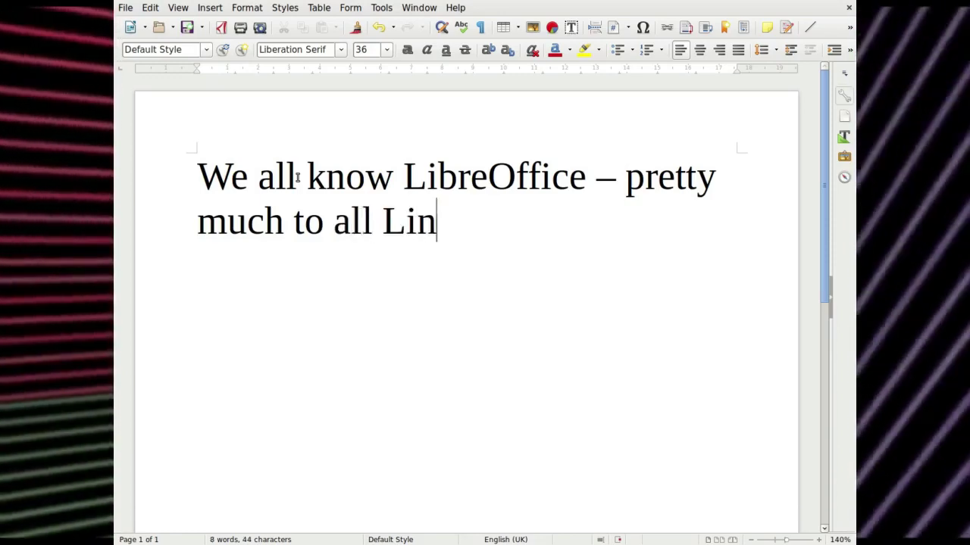
{"action": "type", "text": "ux users"}
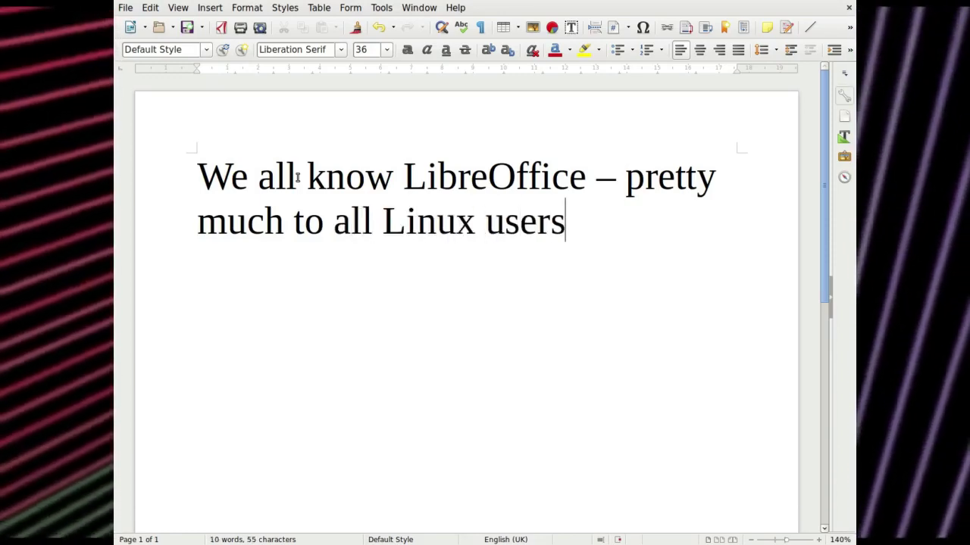
{"action": "type", "text": ", this is "}
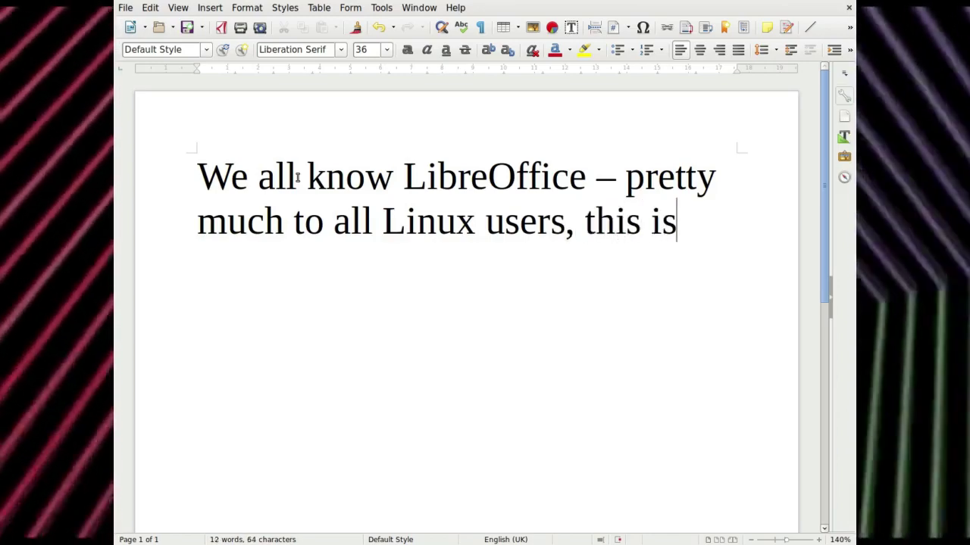
{"action": "type", "text": "the default"}
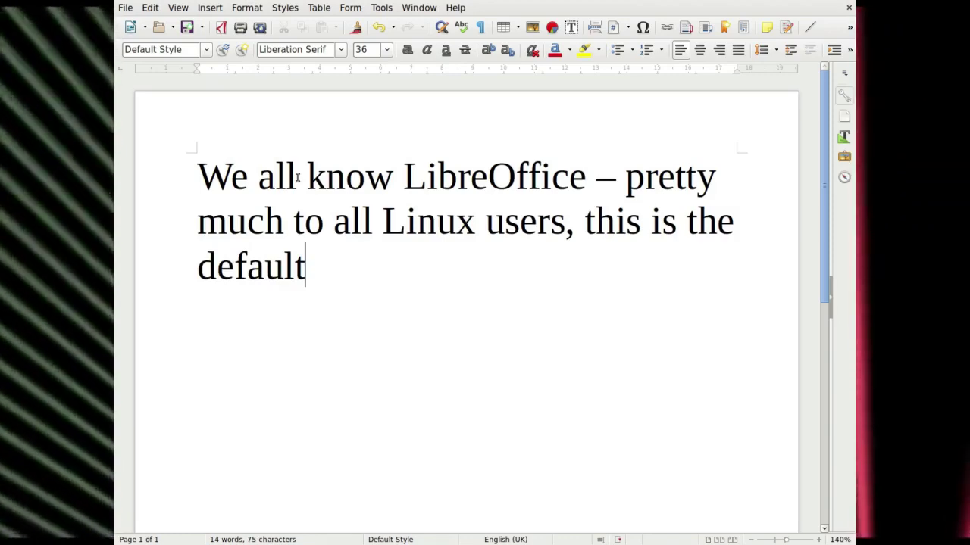
{"action": "type", "text": " offic"}
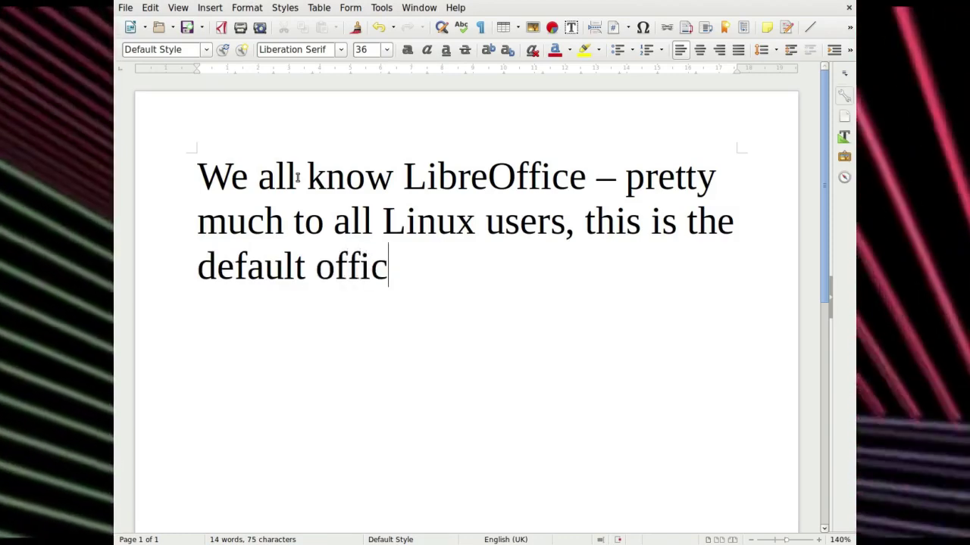
{"action": "type", "text": "e suite"}
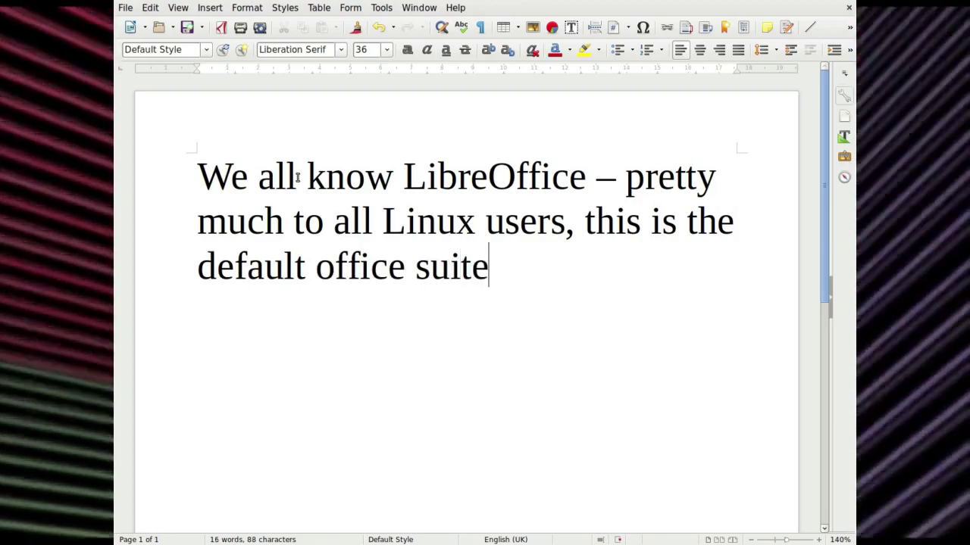
{"action": "type", "text": "."}
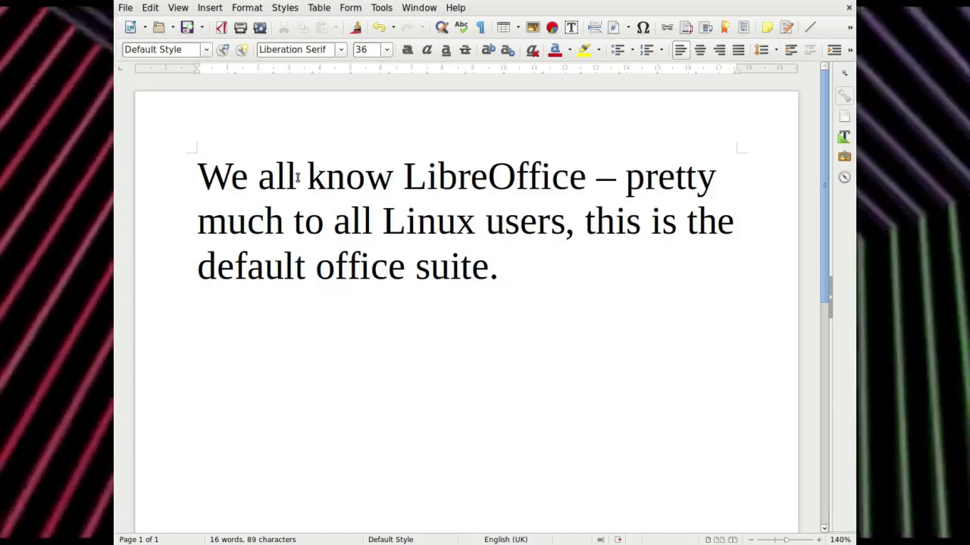
{"action": "type", "text": "Well, it's"}
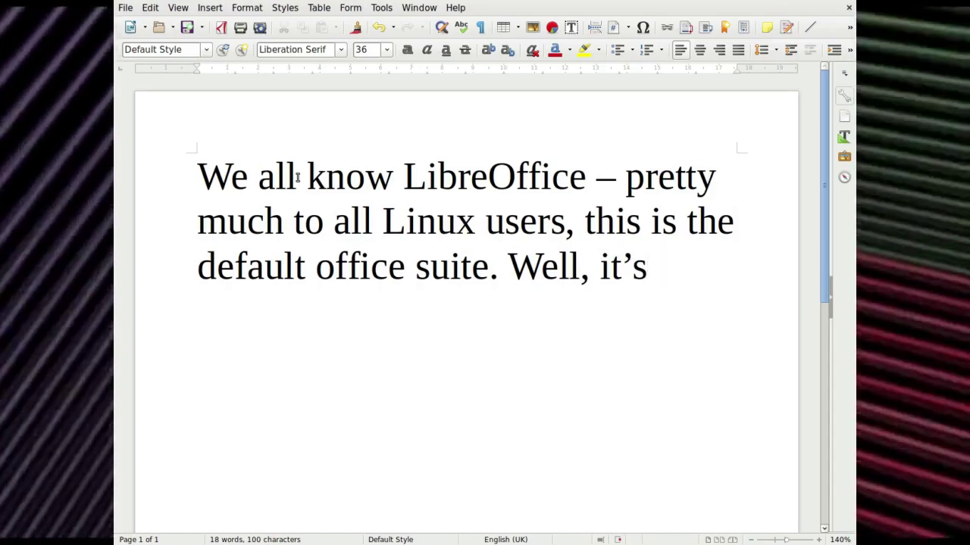
{"action": "type", "text": "available"}
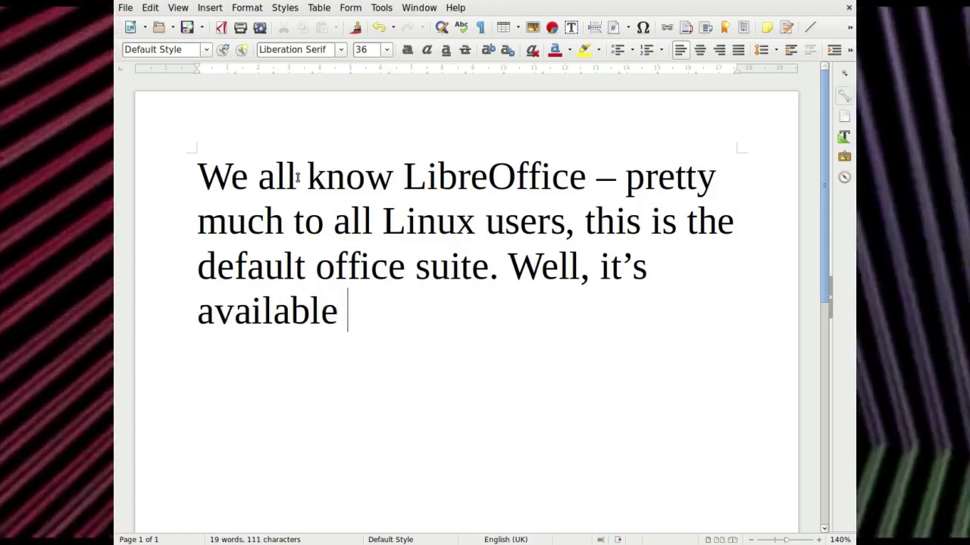
{"action": "type", "text": " to Free"}
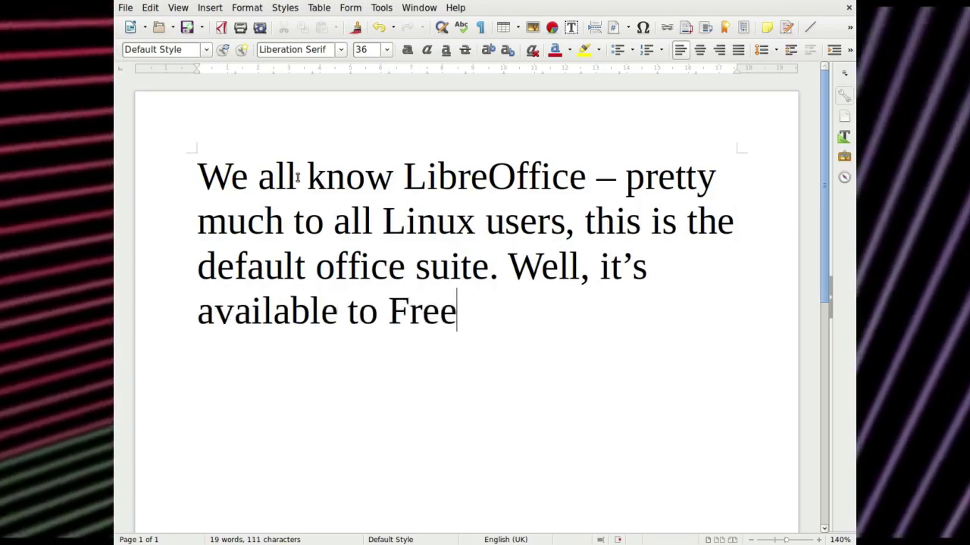
{"action": "type", "text": "BSD users a"}
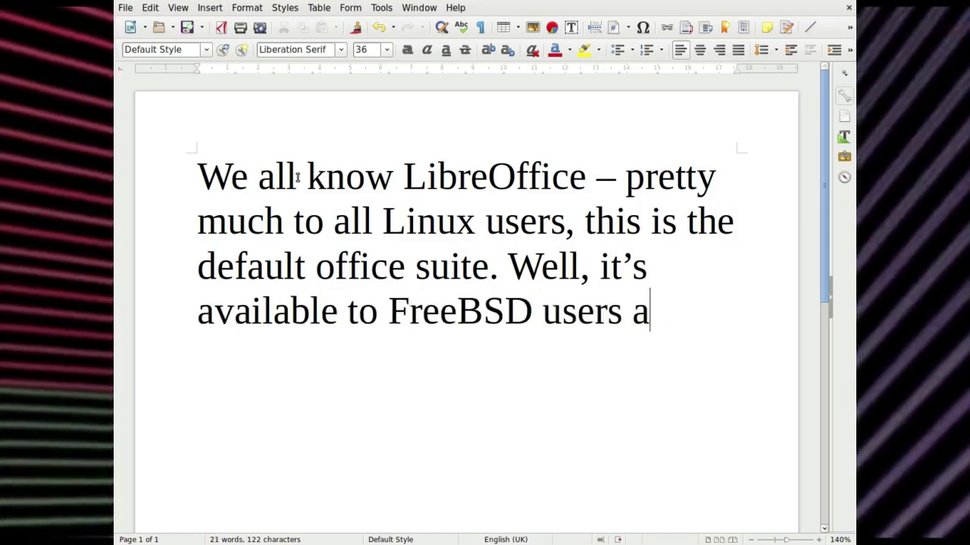
{"action": "type", "text": "s well."}
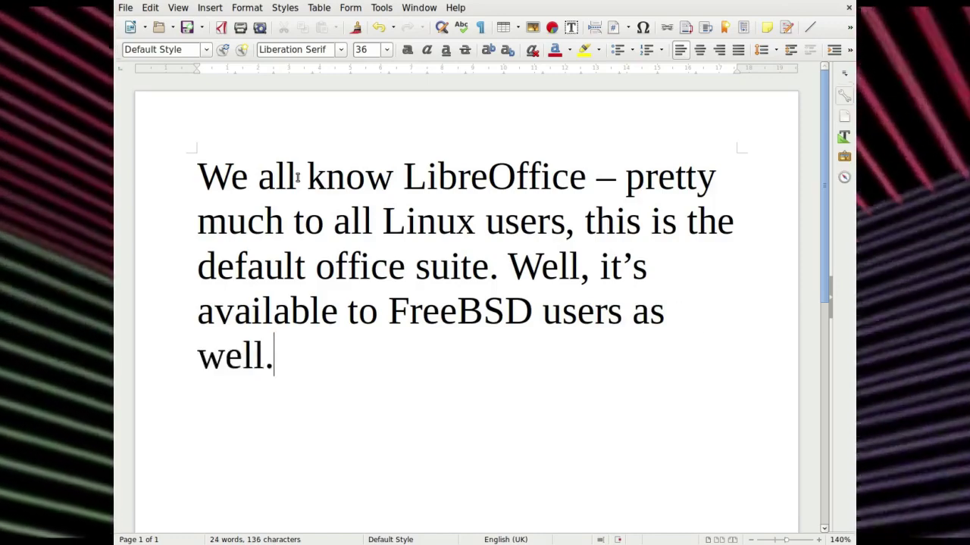
{"action": "type", "text": " So, n"}
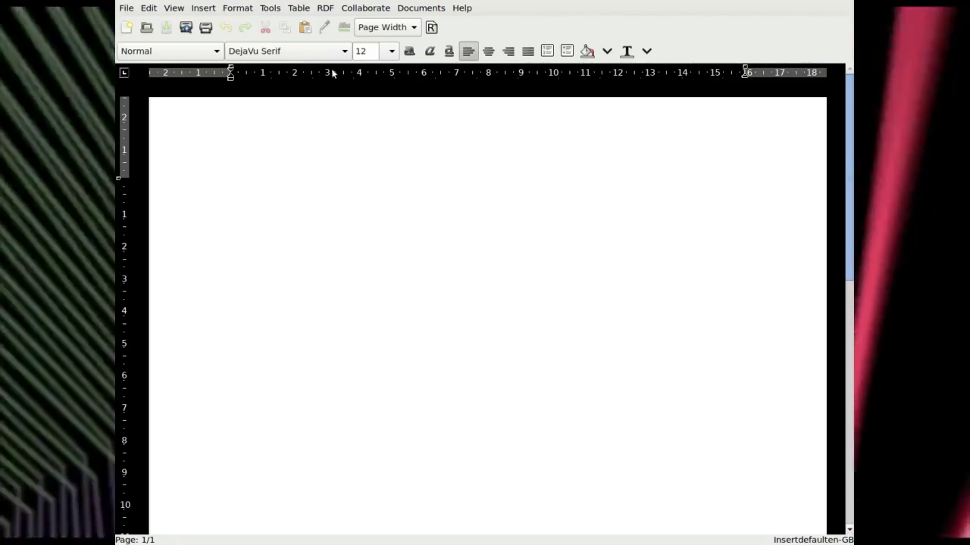
- Set the font size to 36 and type the sentence calling AbiWord a lightweight word processor for Linux and FreeBSD
{"action": "left_click", "coordinate": [391, 50]}
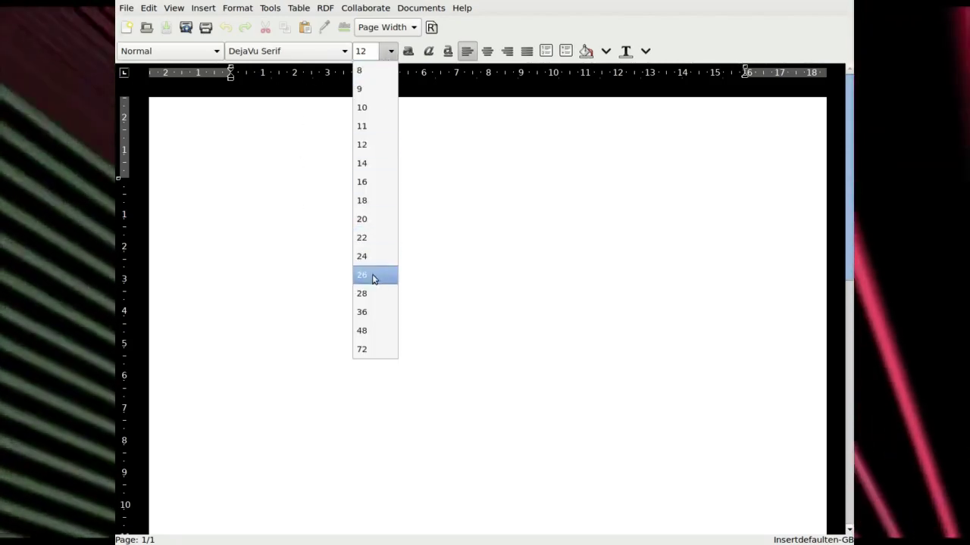
{"action": "left_click", "coordinate": [364, 309]}
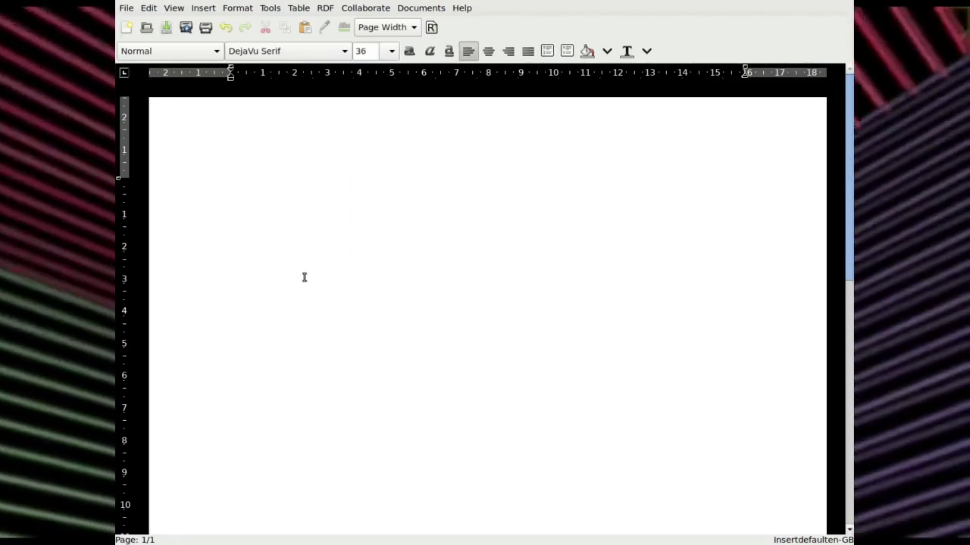
{"action": "type", "text": "Abiwor"}
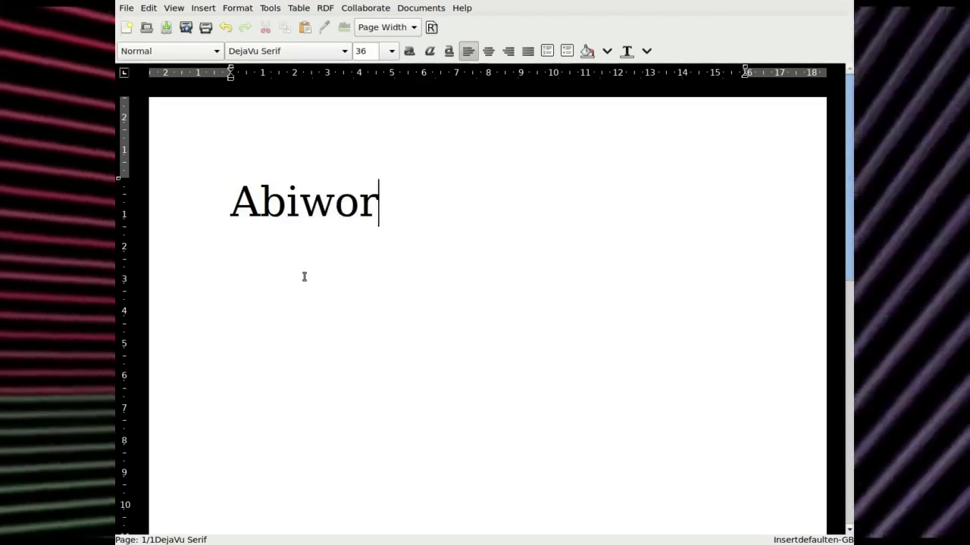
{"action": "type", "text": "d, a"}
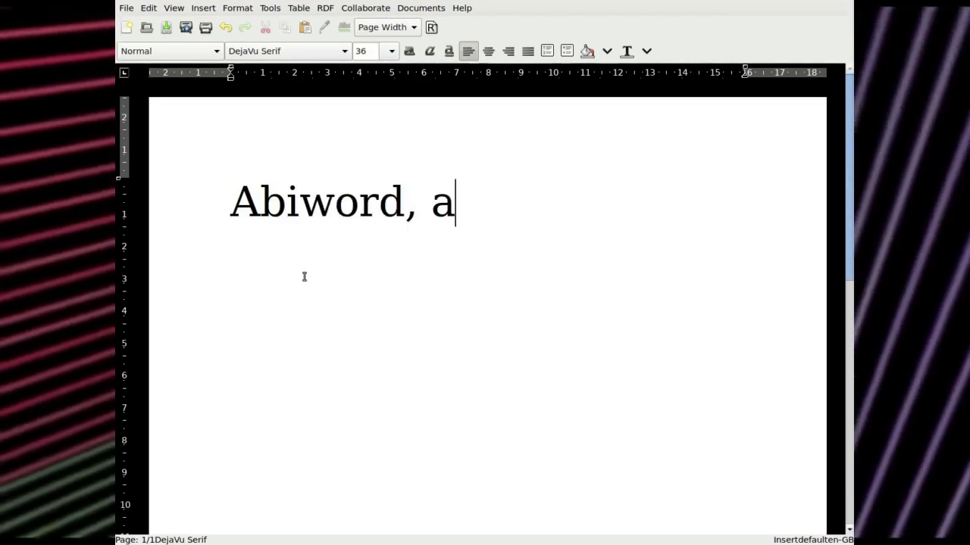
{"action": "type", "text": " very lig"}
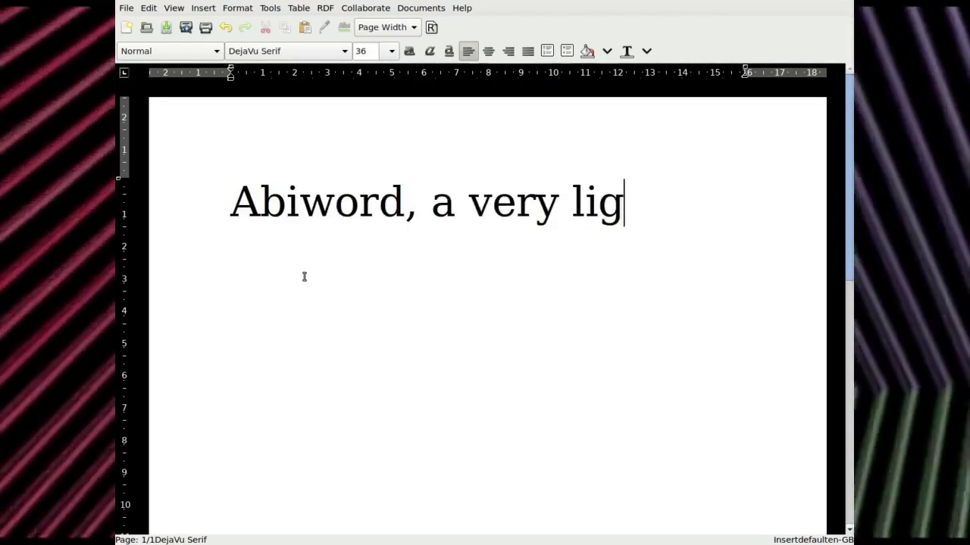
{"action": "type", "text": "htweight"}
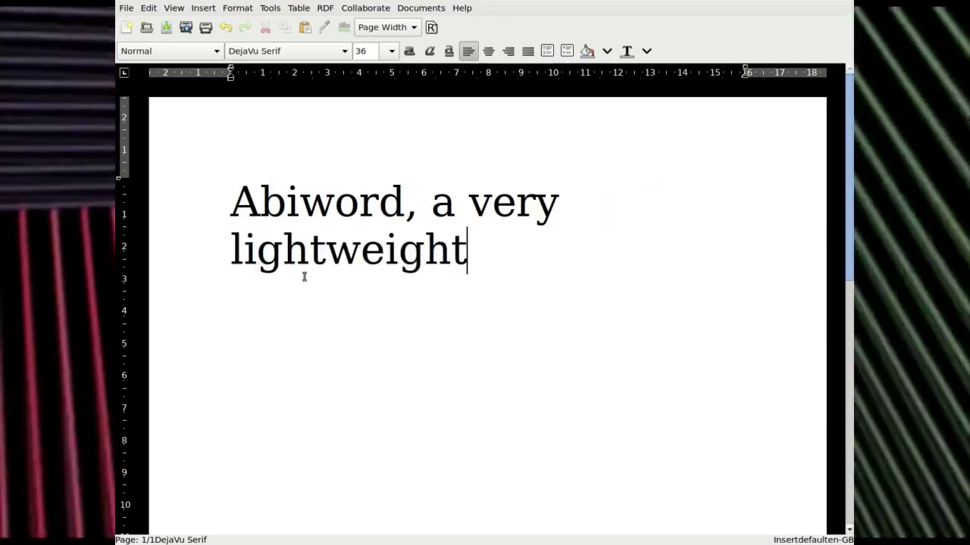
{"action": "type", "text": " 's"}
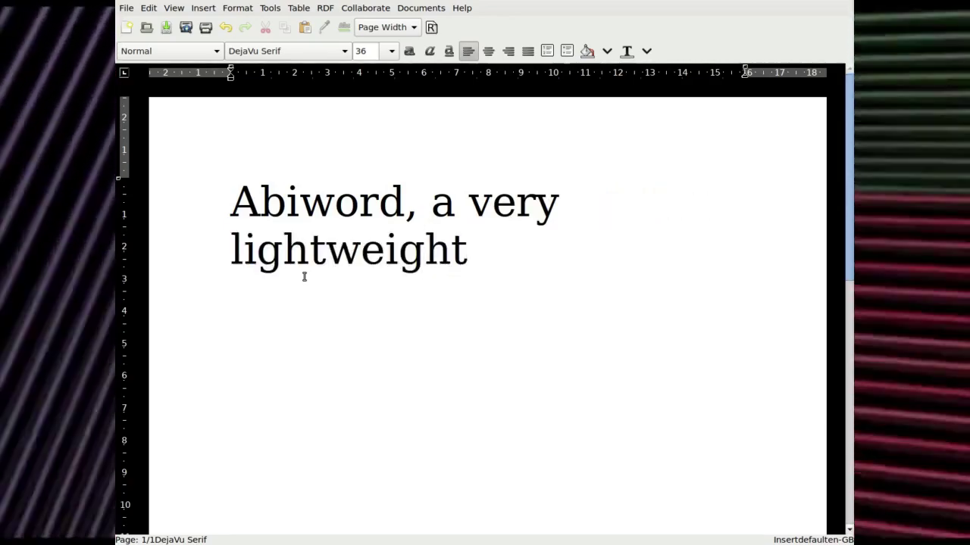
{"action": "type", "text": "imple"}
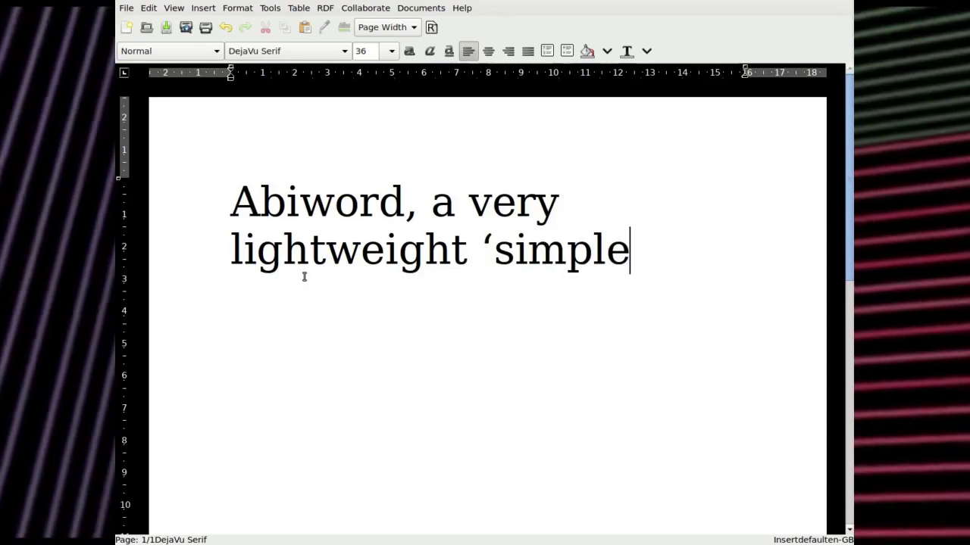
{"action": "type", "text": "' w"}
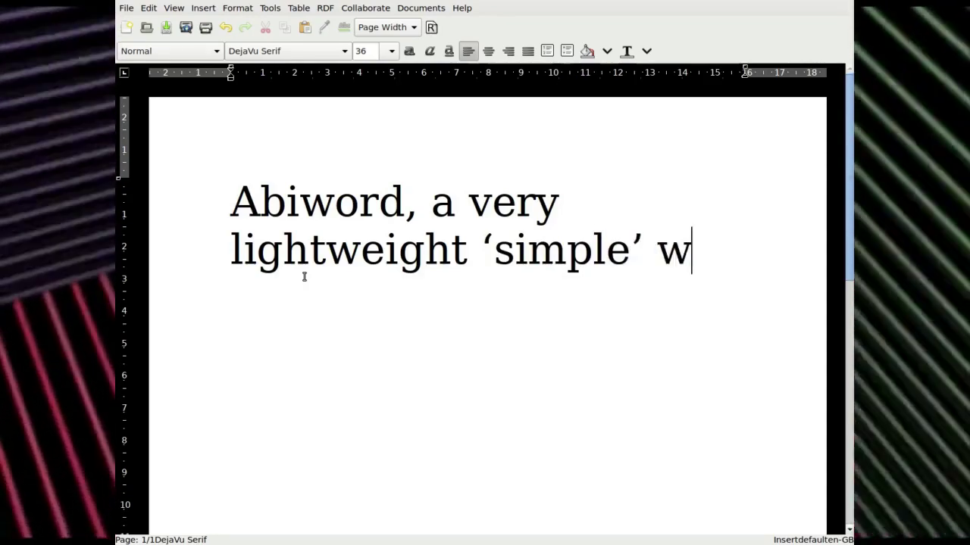
{"action": "type", "text": "ord pro"}
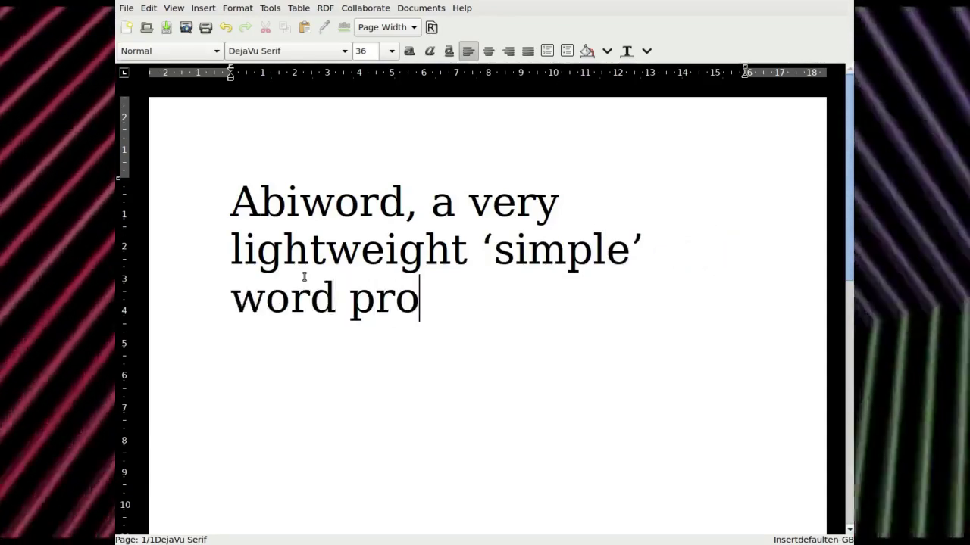
{"action": "type", "text": "cessor "}
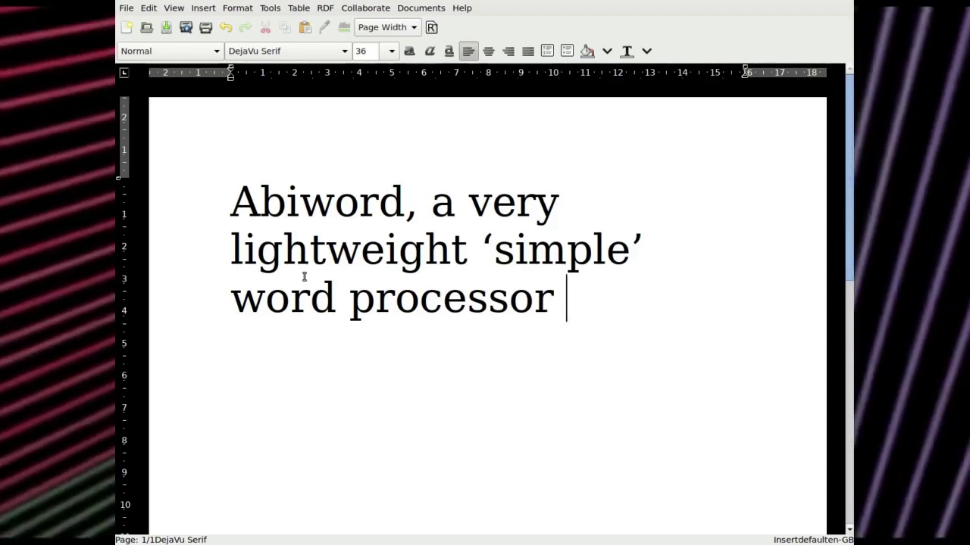
{"action": "type", "text": "for Linux"}
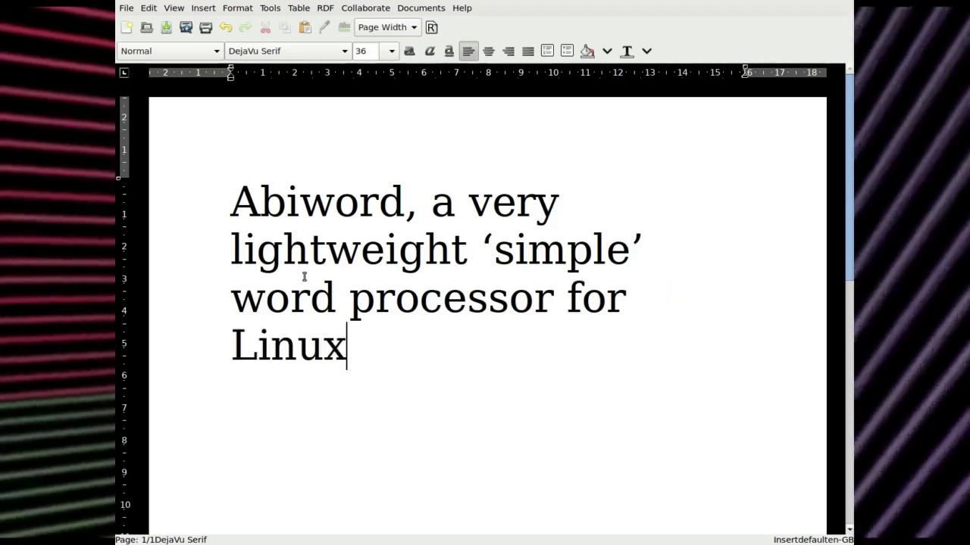
{"action": "type", "text": " and FreeBSD"}
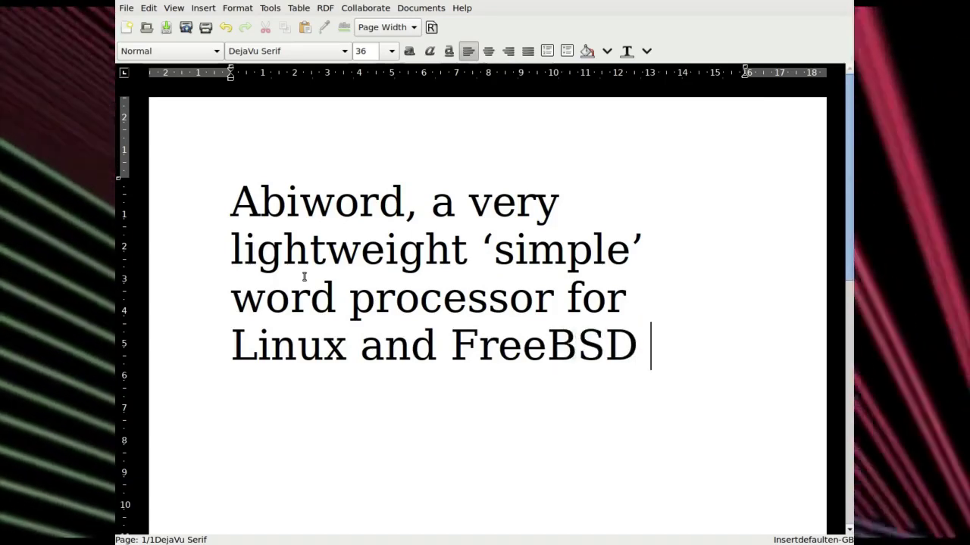
{"action": "type", "text": " - No lo"}
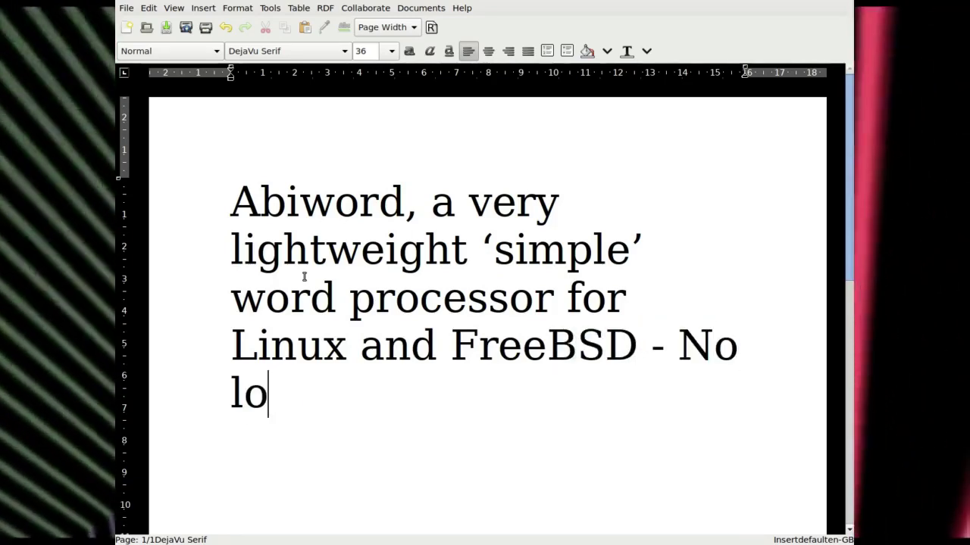
{"action": "type", "text": "nger availa"}
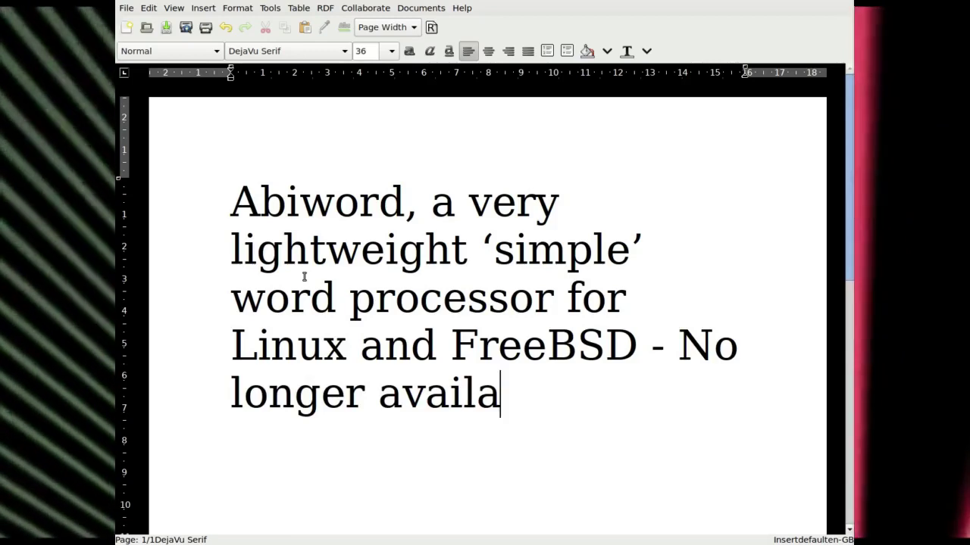
{"action": "type", "text": "ble for "}
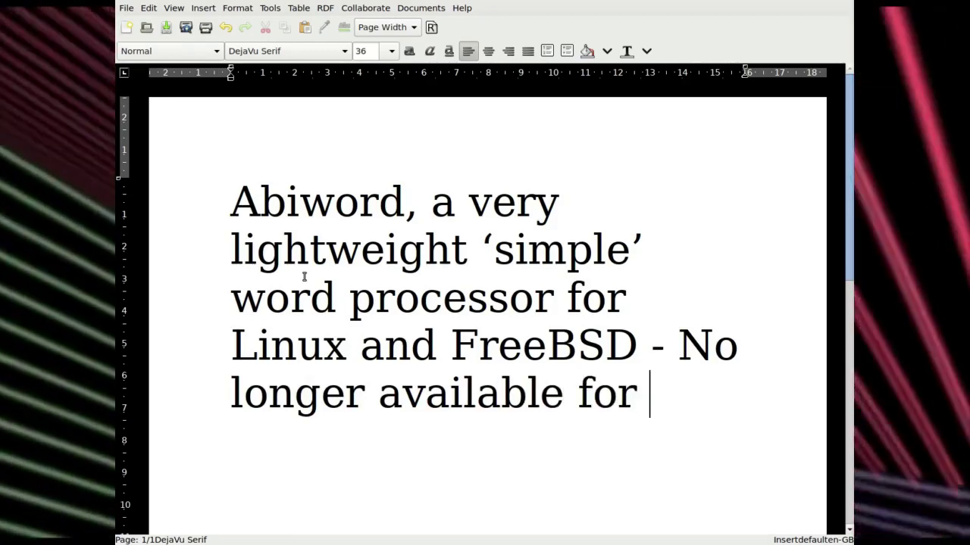
{"action": "type", "text": "Windows"}
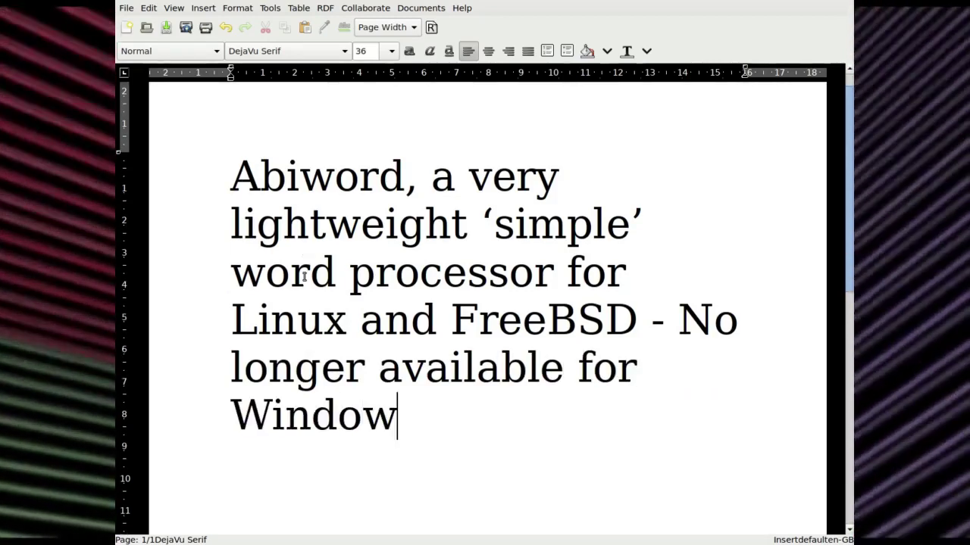
{"action": "type", "text": "."}
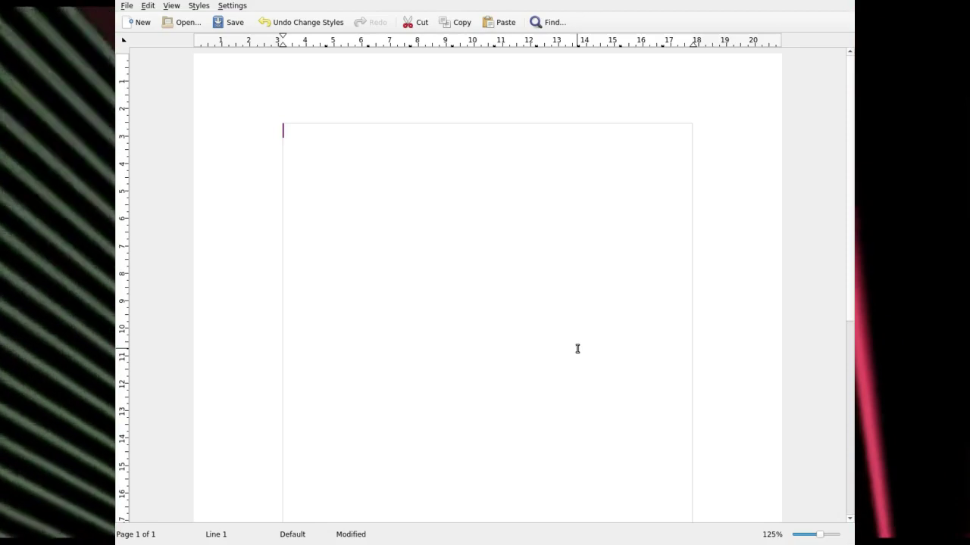
- Type 'Calligra Words on FreeBSD' on the first line, correcting typos along the way
{"action": "type", "text": "S"}
{"action": "key", "text": "BackSpace"}
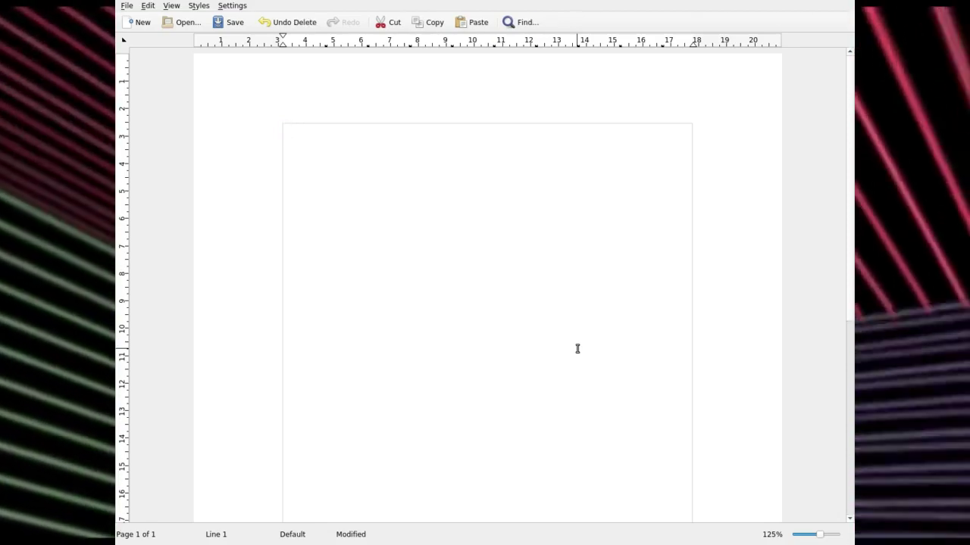
{"action": "type", "text": "Calligra W"}
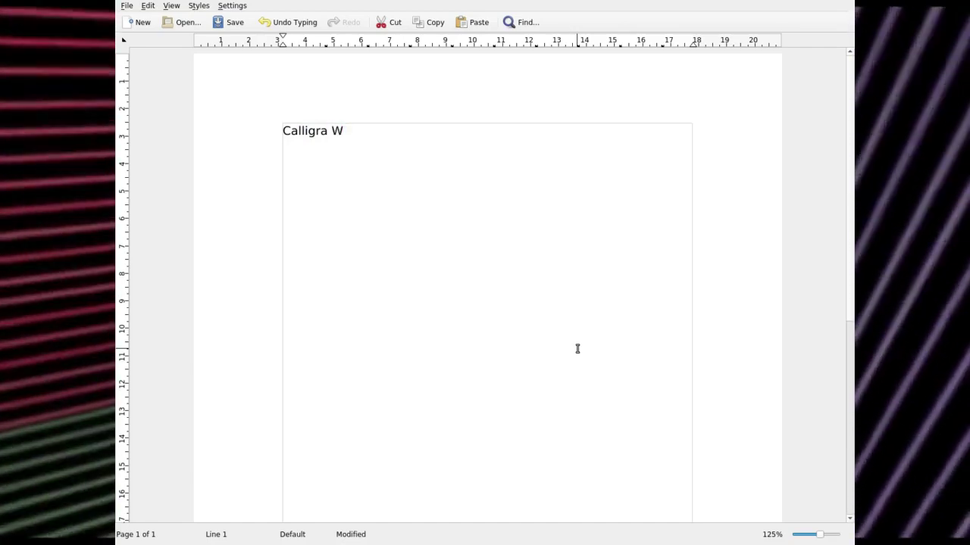
{"action": "key", "text": "BackSpace"}
{"action": "key", "text": "BackSpace"}
{"action": "key", "text": "BackSpace"}
{"action": "key", "text": "BackSpace"}
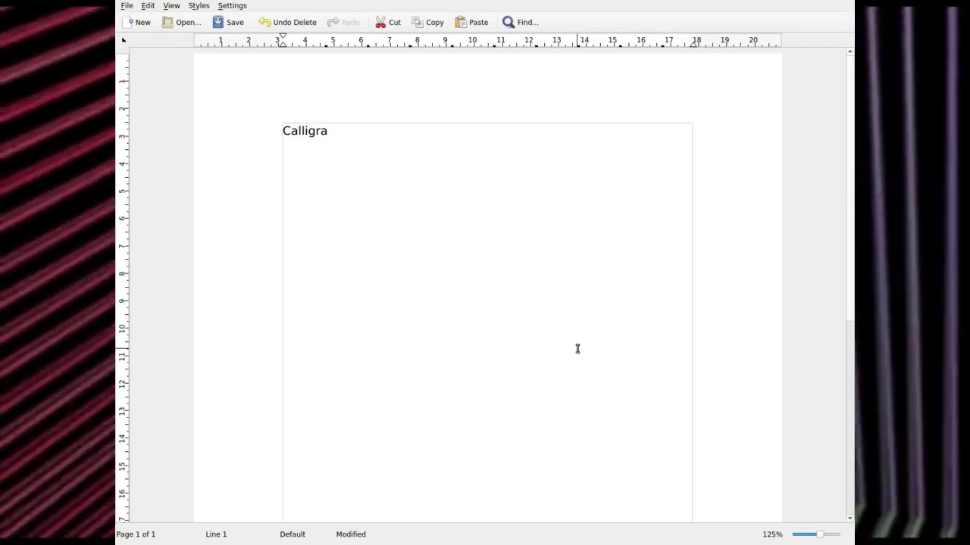
{"action": "type", "text": "Words"}
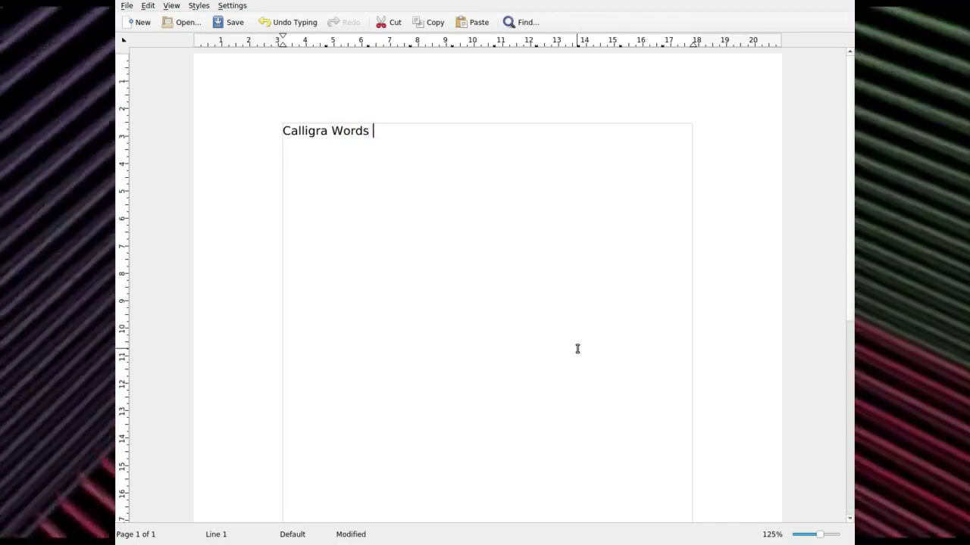
{"action": "type", "text": " on FreeBSD...."}
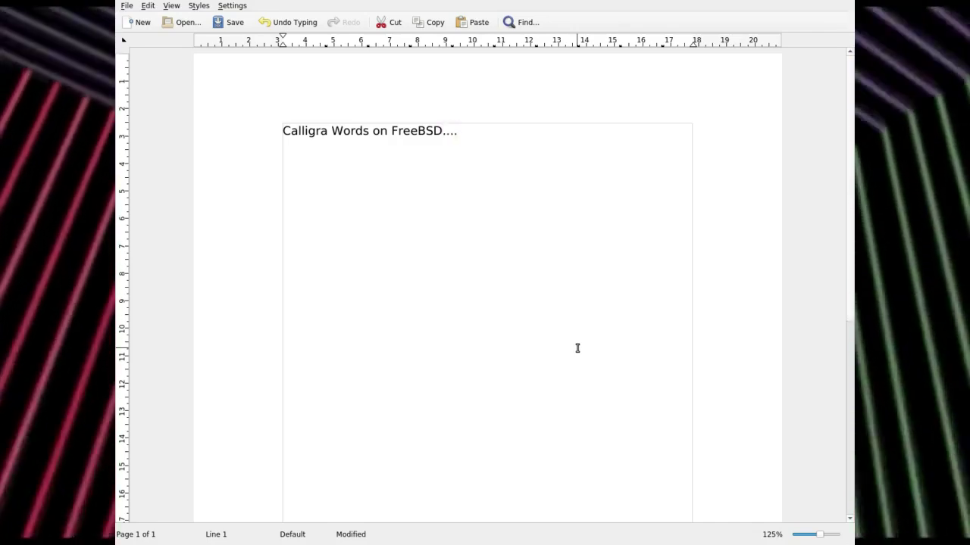
- Select the entire 'Calligra Words on FreeBSD....' title line in Calligra Words
{"action": "triple_click", "coordinate": [402, 132]}
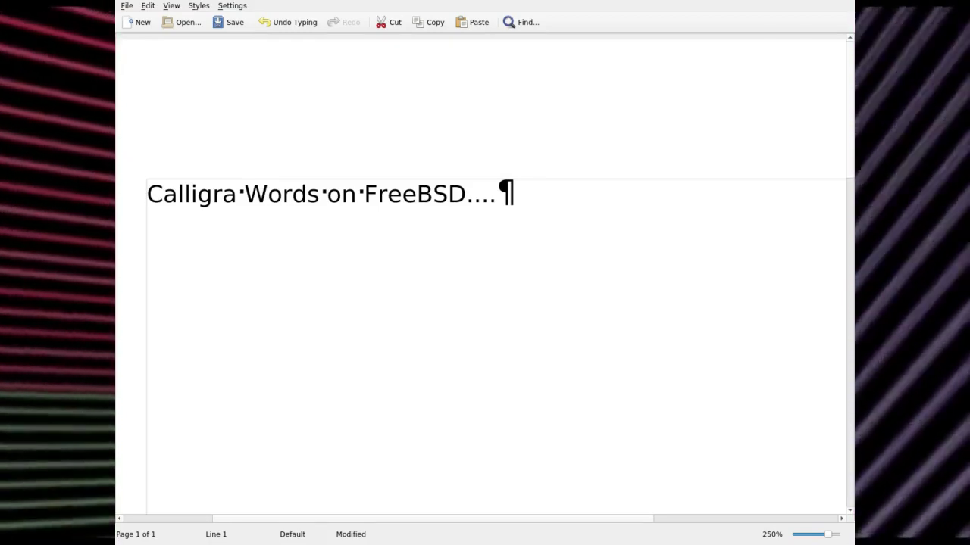
- Set the Standard paragraph style's font size to 17 pt in the Style Manager
{"action": "key", "text": "ctrl+a"}
{"action": "left_click", "coordinate": [199, 6]}
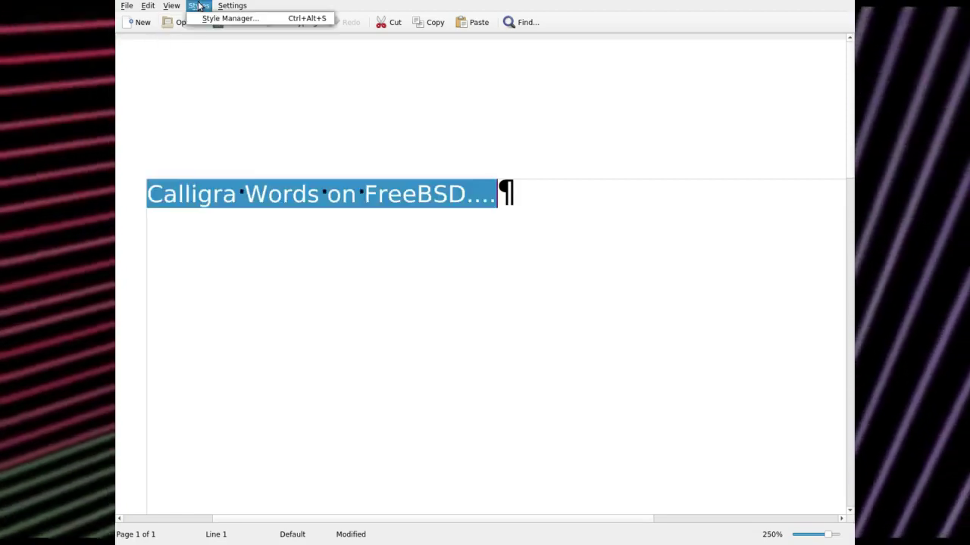
{"action": "left_click", "coordinate": [230, 18]}
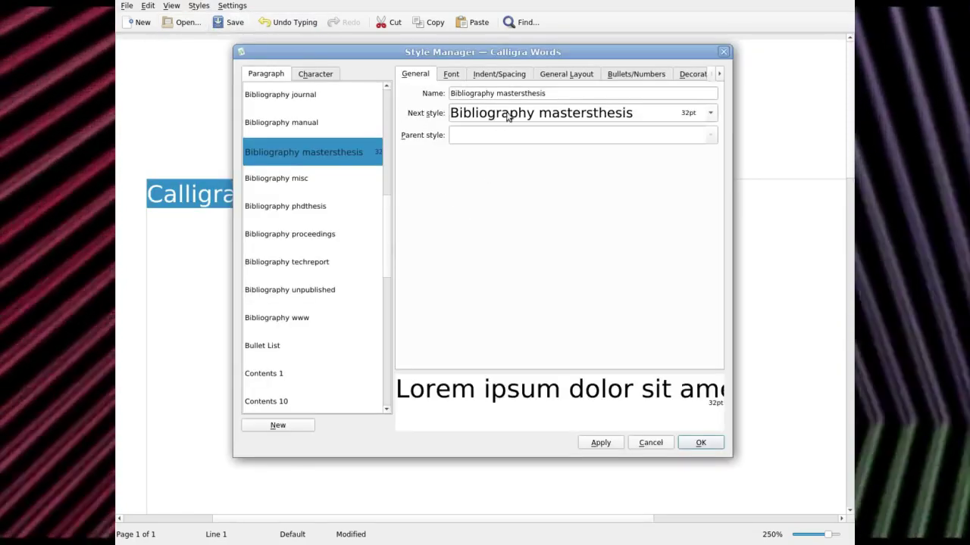
{"action": "left_click", "coordinate": [453, 74]}
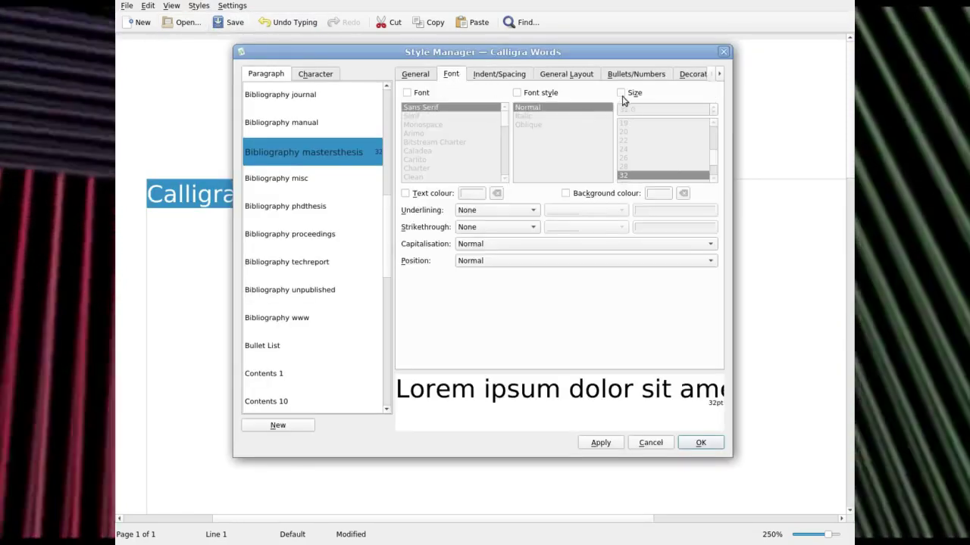
{"action": "left_click", "coordinate": [621, 93]}
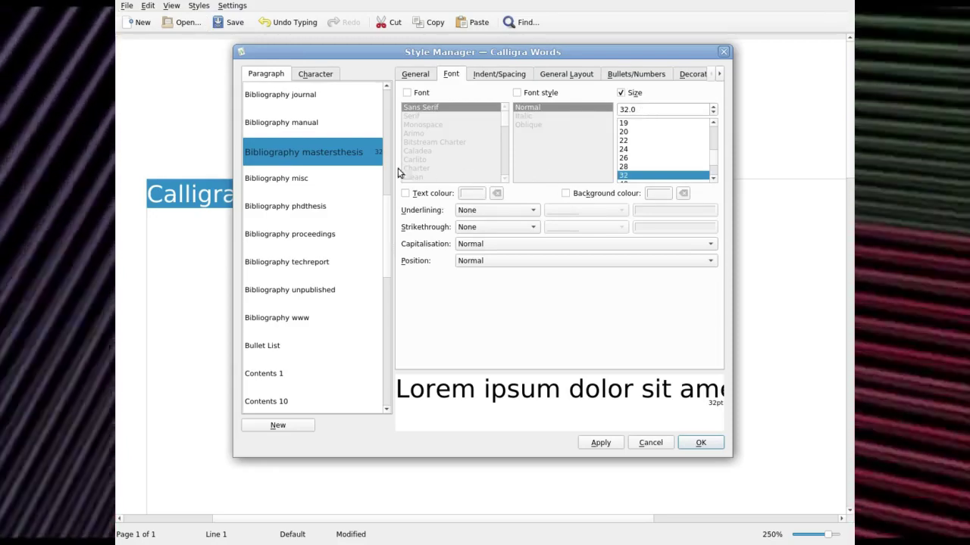
{"action": "scroll", "coordinate": [307, 360], "scroll_direction": "down", "scroll_amount": 6}
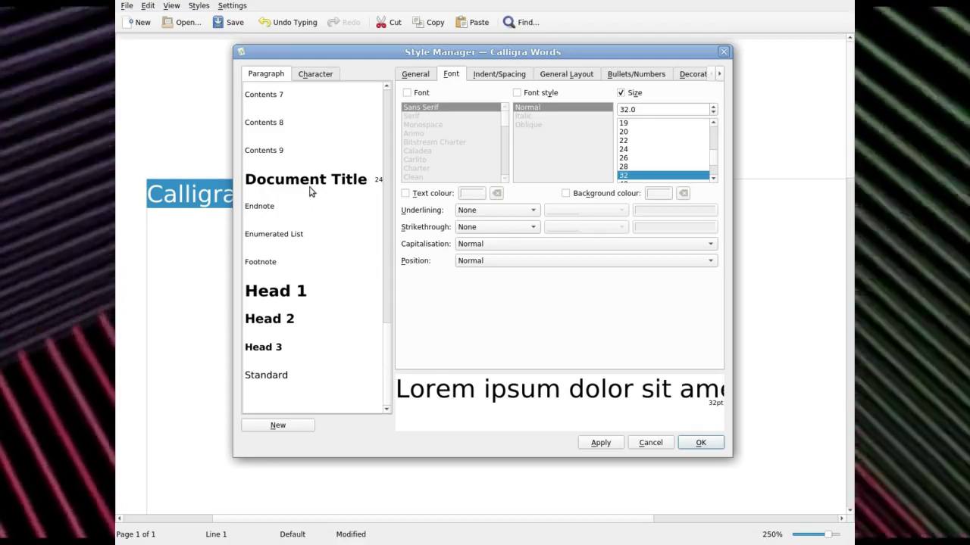
{"action": "left_click", "coordinate": [282, 354]}
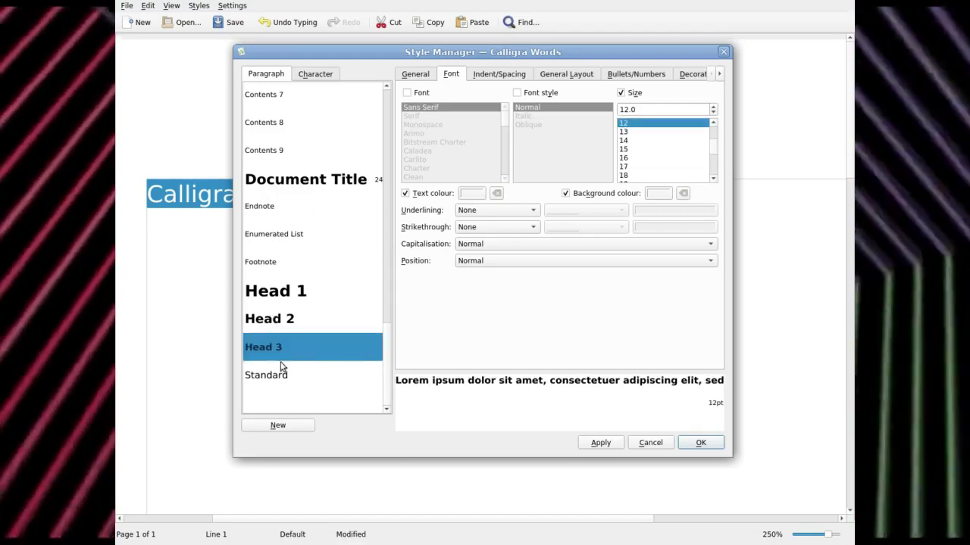
{"action": "left_click", "coordinate": [282, 372]}
{"action": "left_click", "coordinate": [622, 167]}
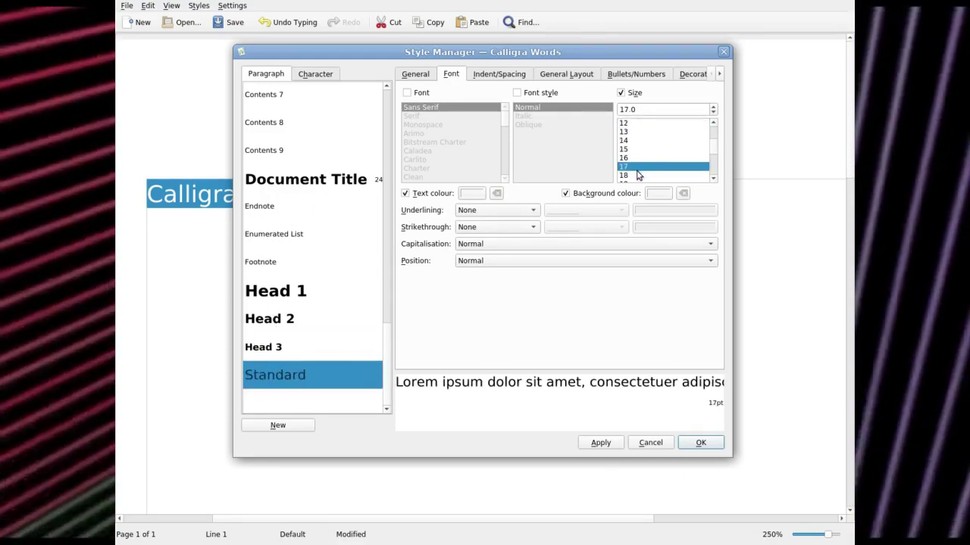
{"action": "left_click", "coordinate": [710, 444]}
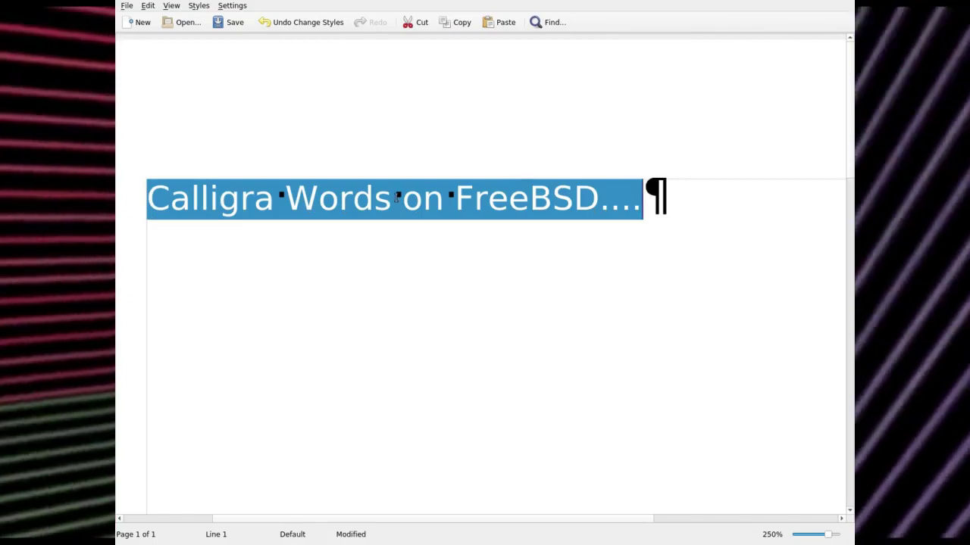
- Hide formatting characters and deselect the title text
{"action": "left_click", "coordinate": [172, 6]}
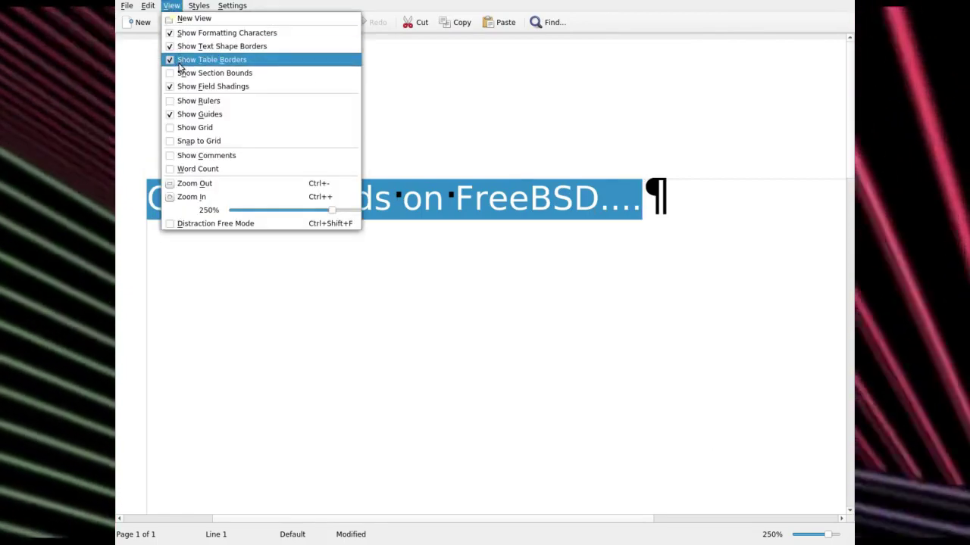
{"action": "left_click", "coordinate": [187, 34]}
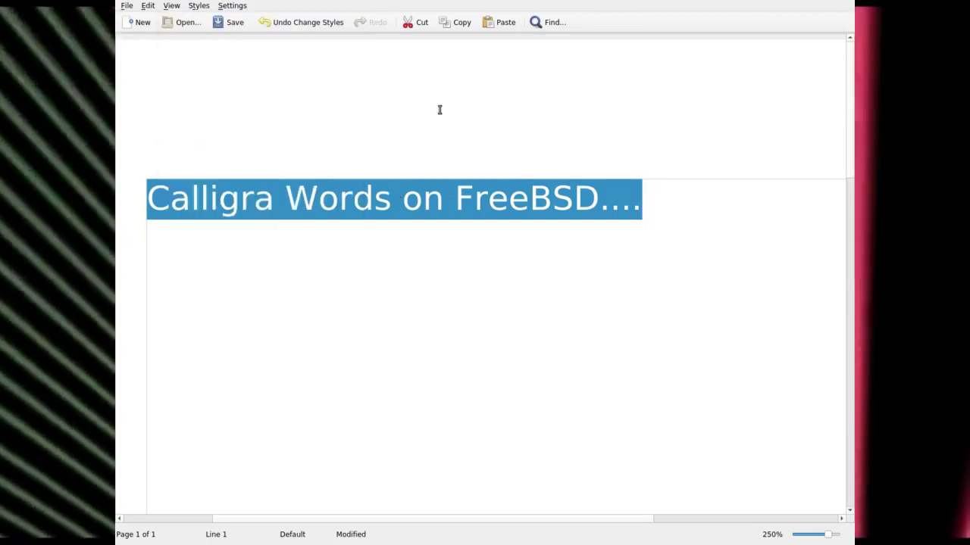
{"action": "left_click", "coordinate": [573, 213]}
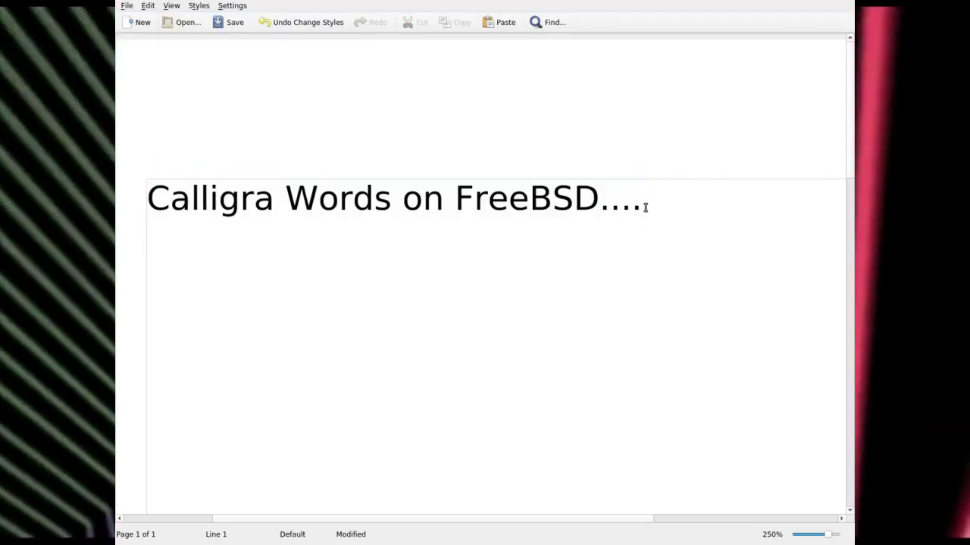
- Below the title, type 'Takes a bit of getting used to, but' and break the line after 'but'
{"action": "key", "text": "Return"}
{"action": "key", "text": "Return"}
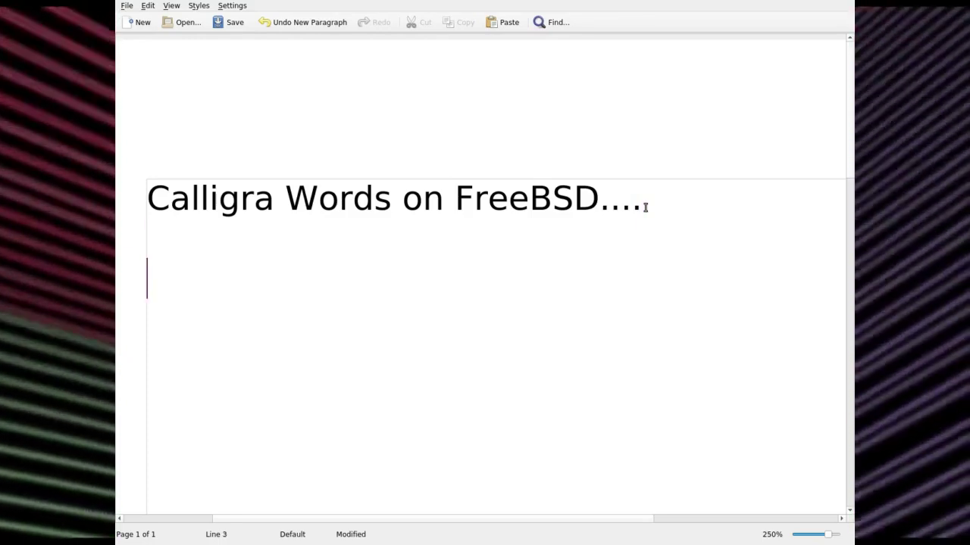
{"action": "type", "text": "Takes"}
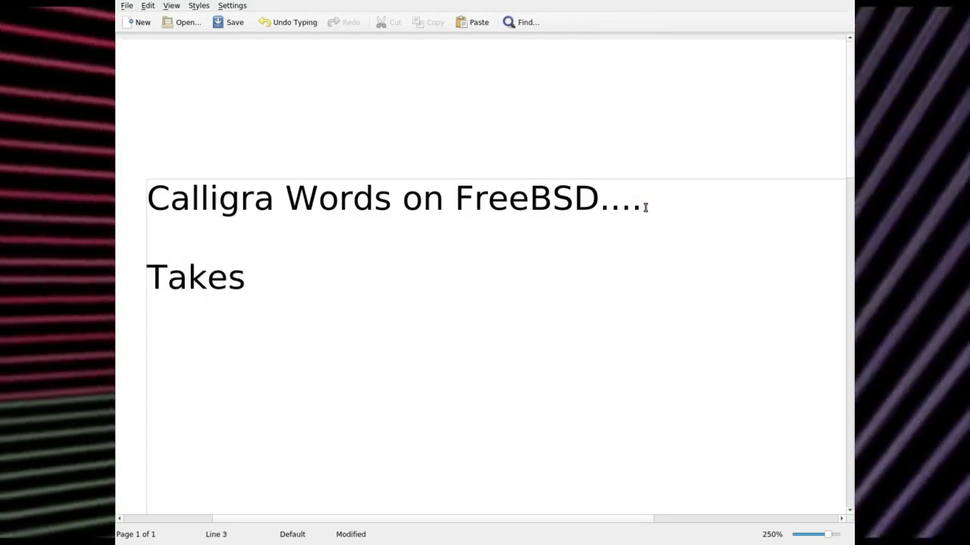
{"action": "type", "text": " a bit"}
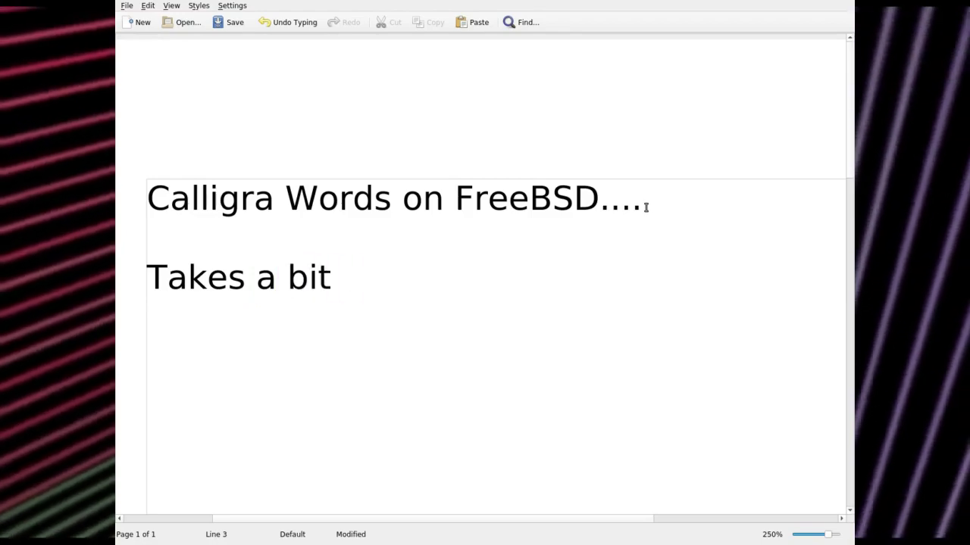
{"action": "type", "text": " of getting "}
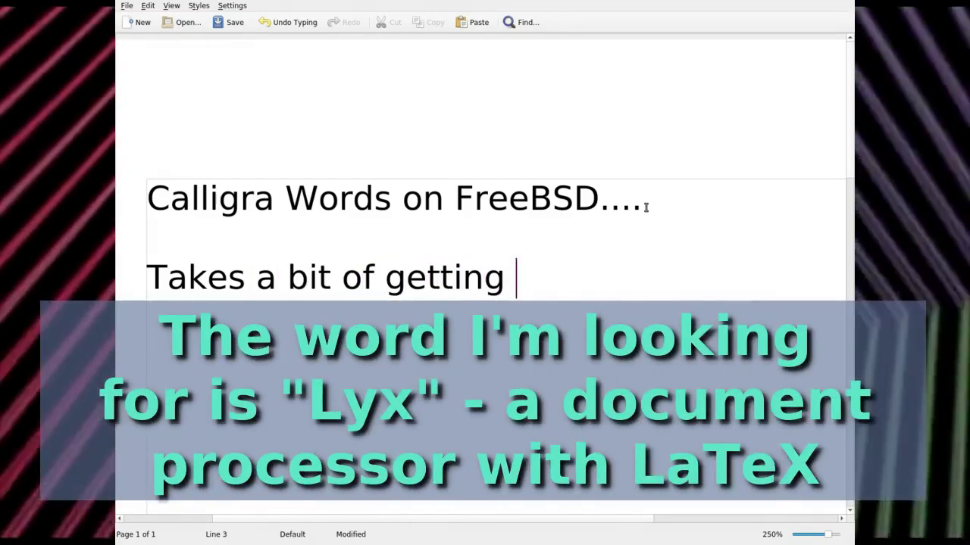
{"action": "type", "text": "used to, "}
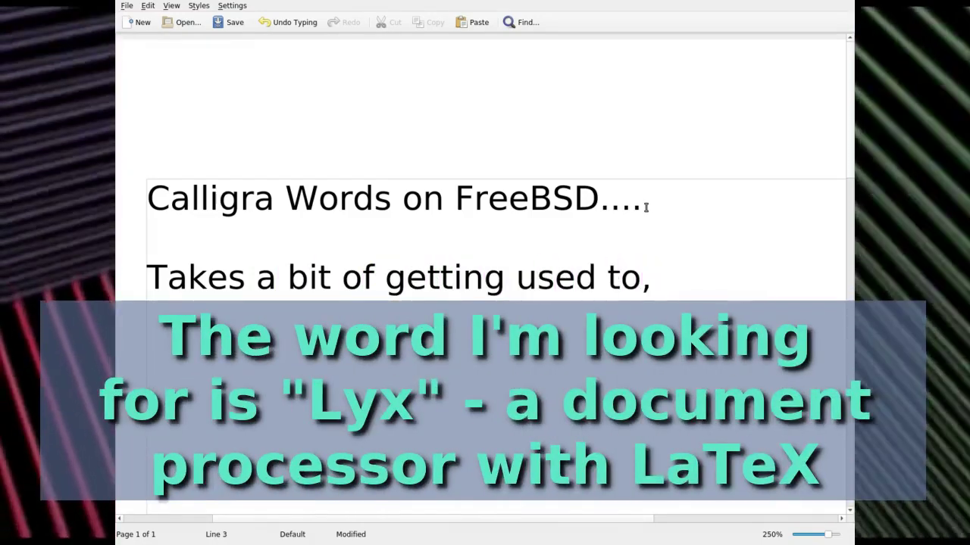
{"action": "type", "text": "but "}
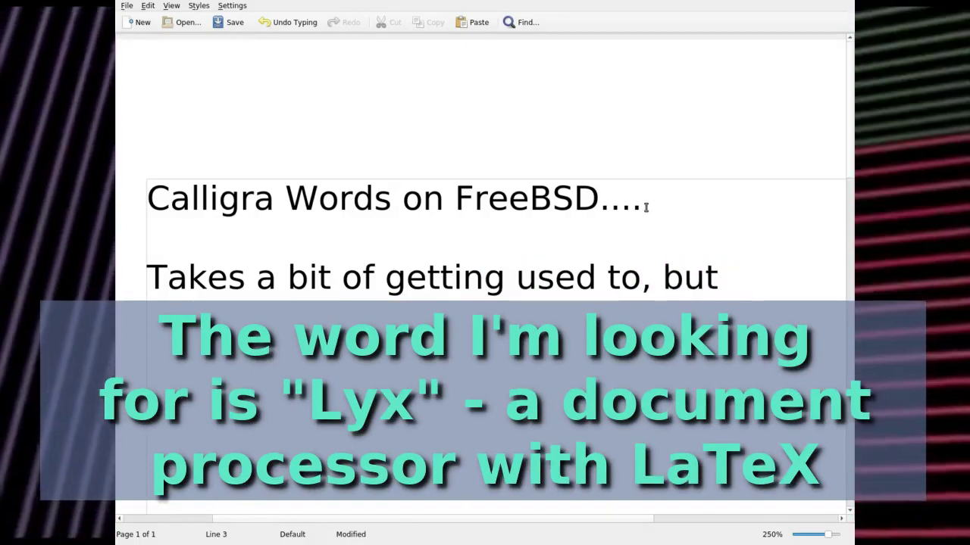
{"action": "type", "text": "once yo"}
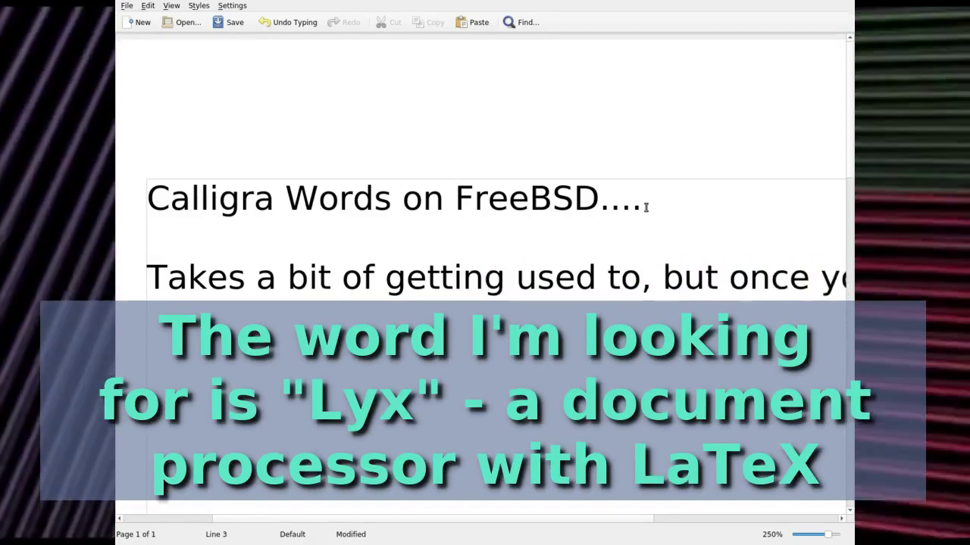
{"action": "type", "text": "u"}
{"action": "key", "text": "Return"}
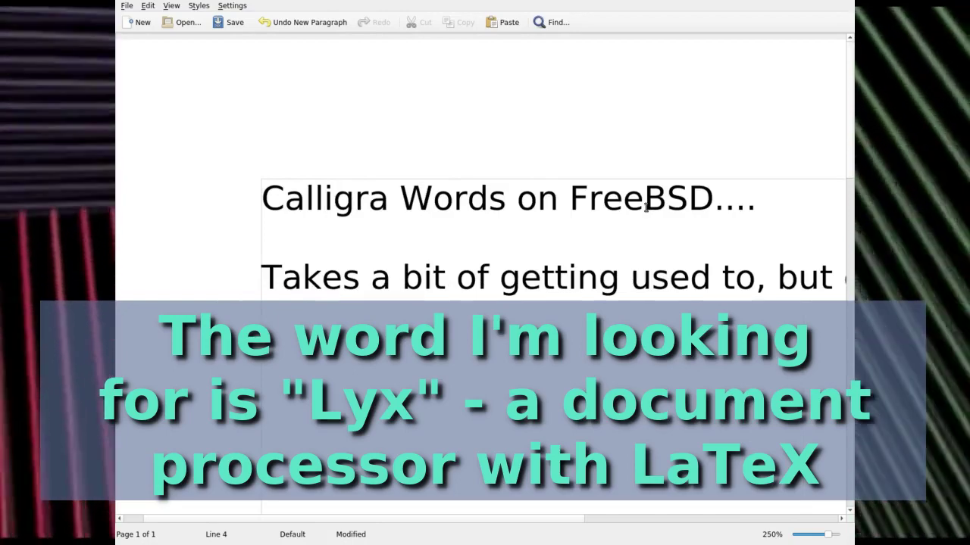
{"action": "key", "text": "BackSpace"}
{"action": "key", "text": "BackSpace"}
{"action": "key", "text": "BackSpace"}
{"action": "key", "text": "BackSpace"}
{"action": "key", "text": "BackSpace"}
{"action": "key", "text": "BackSpace"}
{"action": "key", "text": "BackSpace"}
{"action": "key", "text": "BackSpace"}
{"action": "key", "text": "BackSpace"}
{"action": "key", "text": "BackSpace"}
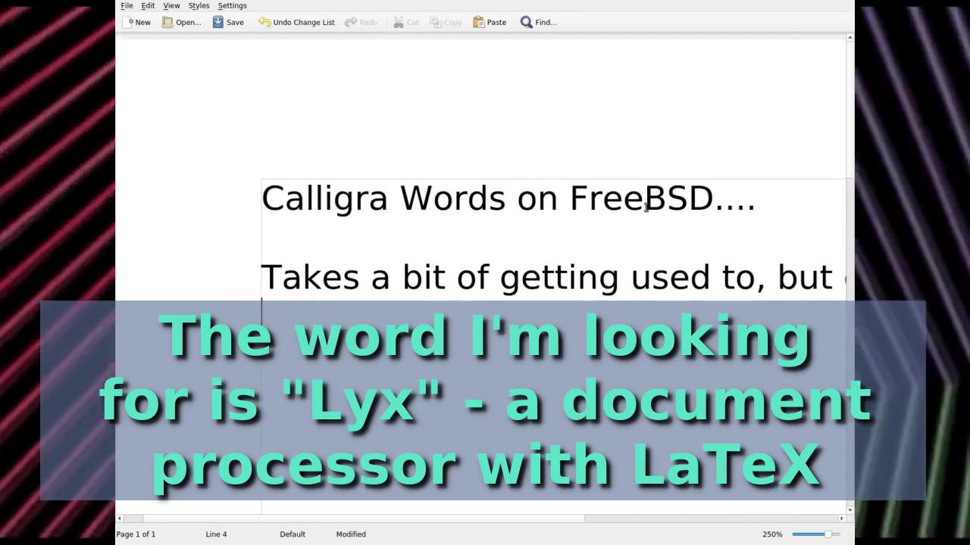
{"action": "key", "text": "BackSpace"}
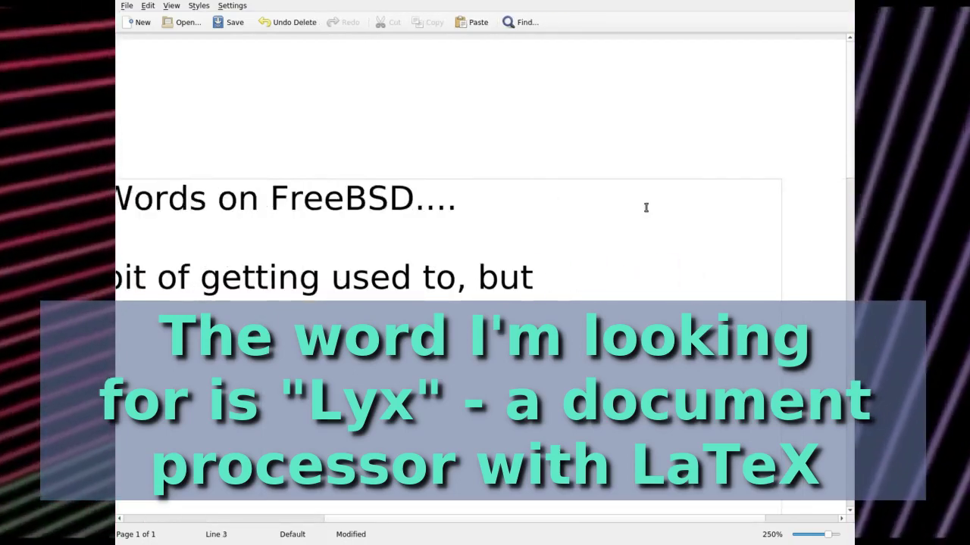
{"action": "key", "text": "Return"}
- Continue with 'once learned, it is a powerful word processor!', fixing the typos
{"action": "type", "text": "once"}
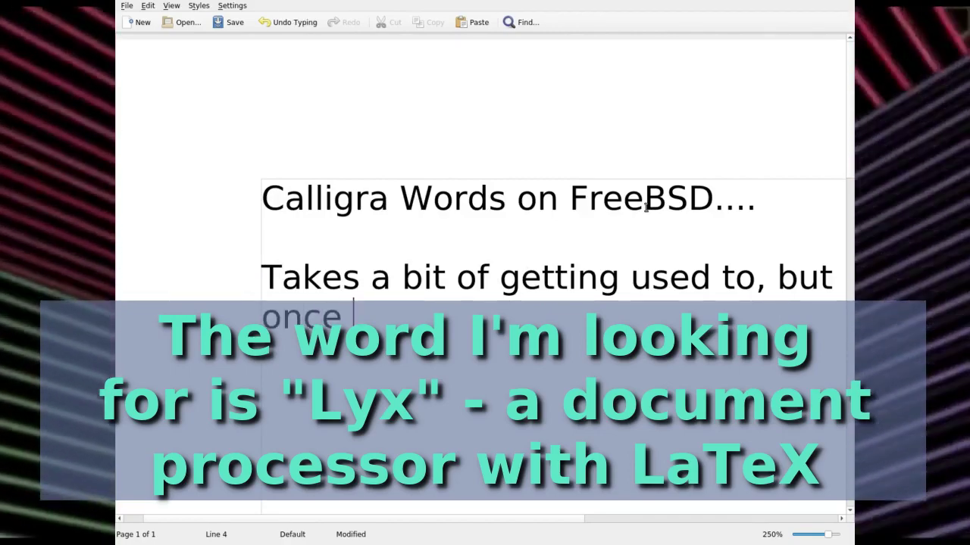
{"action": "type", "text": " learned"}
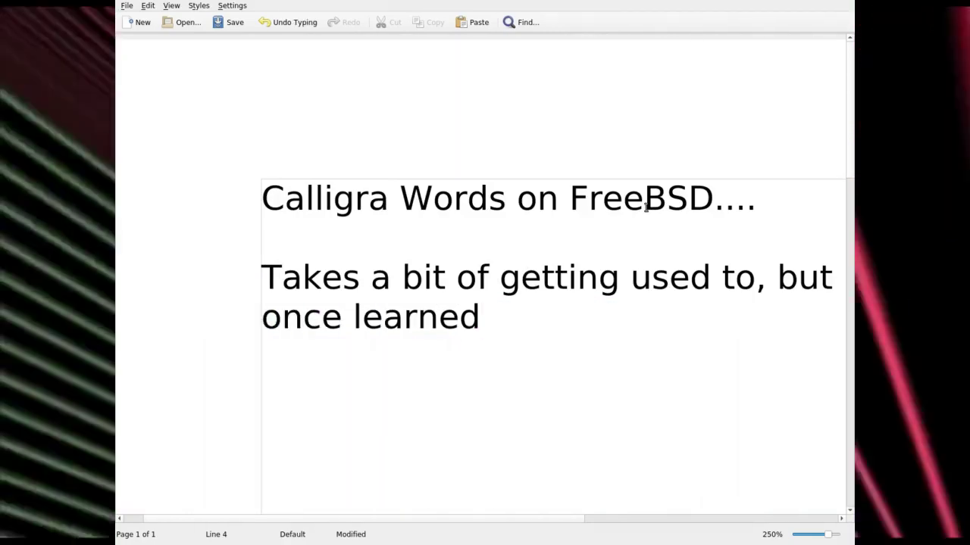
{"action": "type", "text": ", it oi"}
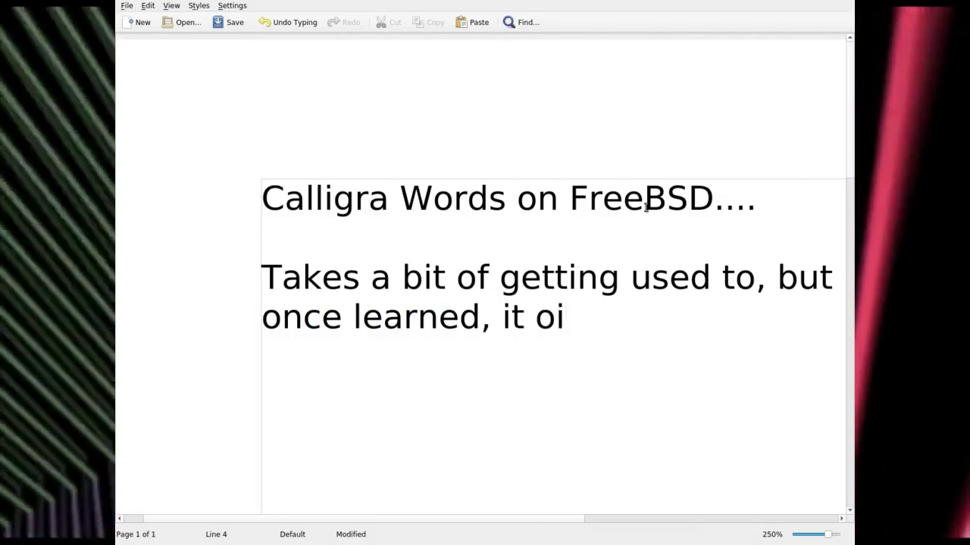
{"action": "key", "text": "BackSpace"}
{"action": "key", "text": "BackSpace"}
{"action": "type", "text": "is"}
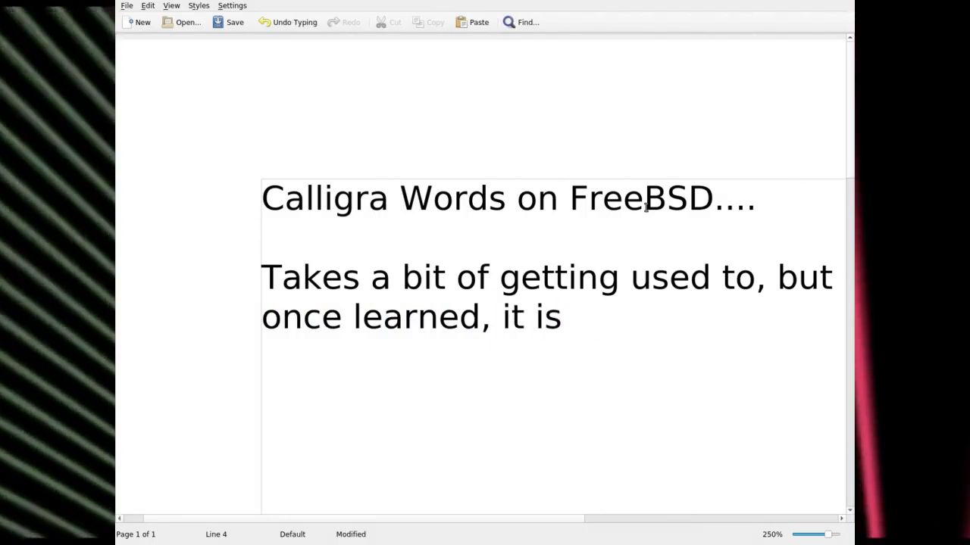
{"action": "type", "text": " a powerf"}
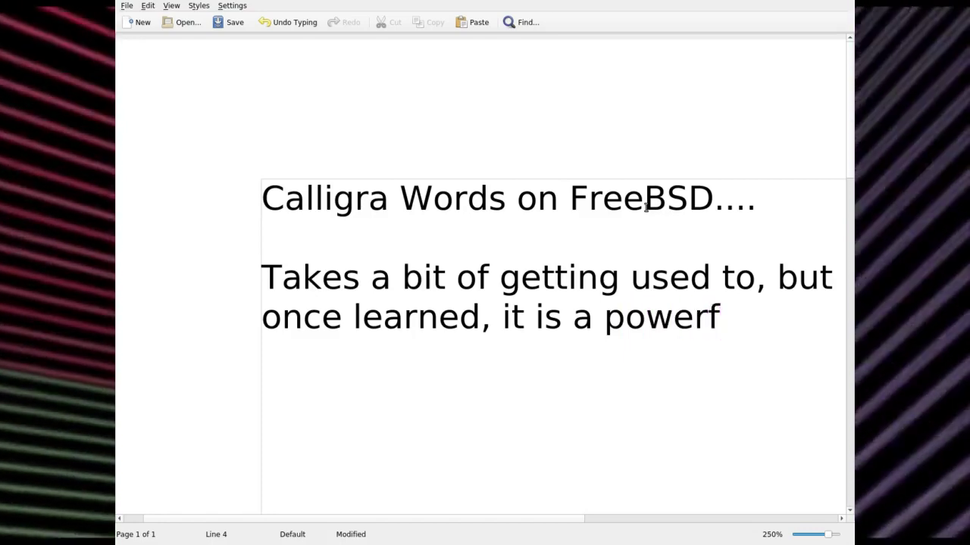
{"action": "type", "text": "ul"}
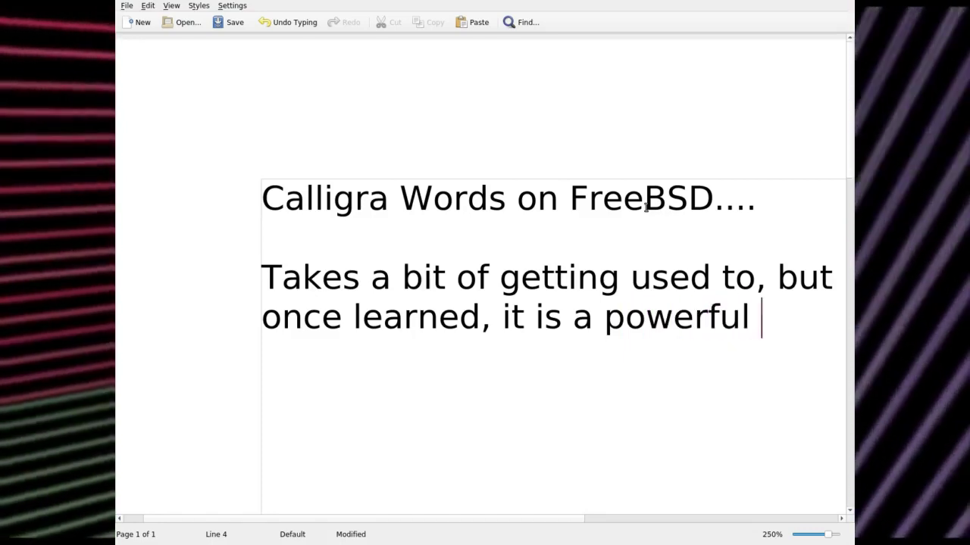
{"action": "key", "text": "Return"}
{"action": "type", "text": "word"}
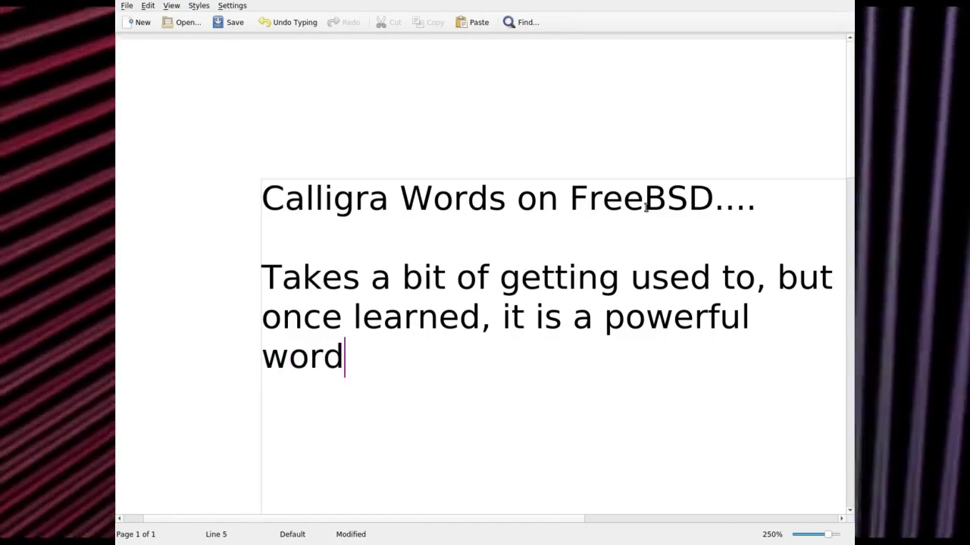
{"action": "type", "text": "s process"}
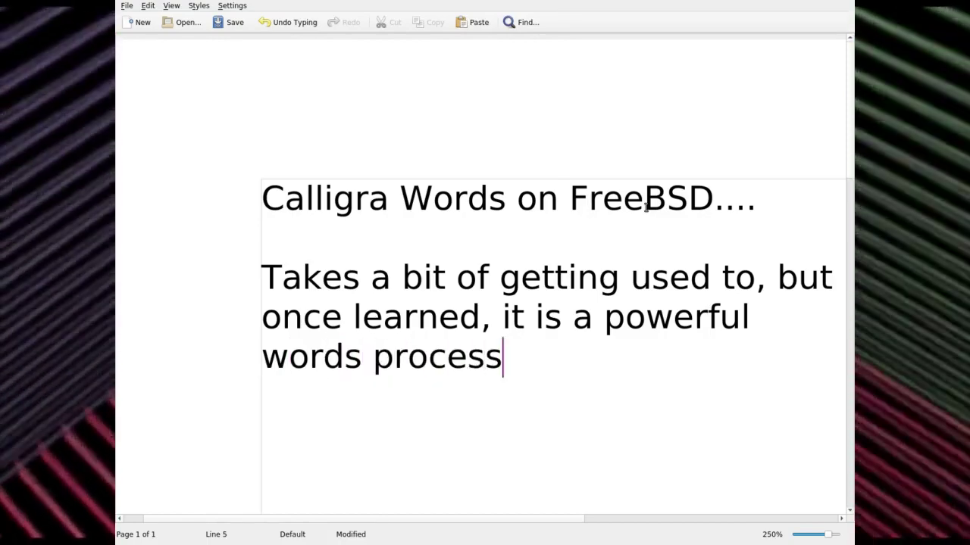
{"action": "type", "text": "or"}
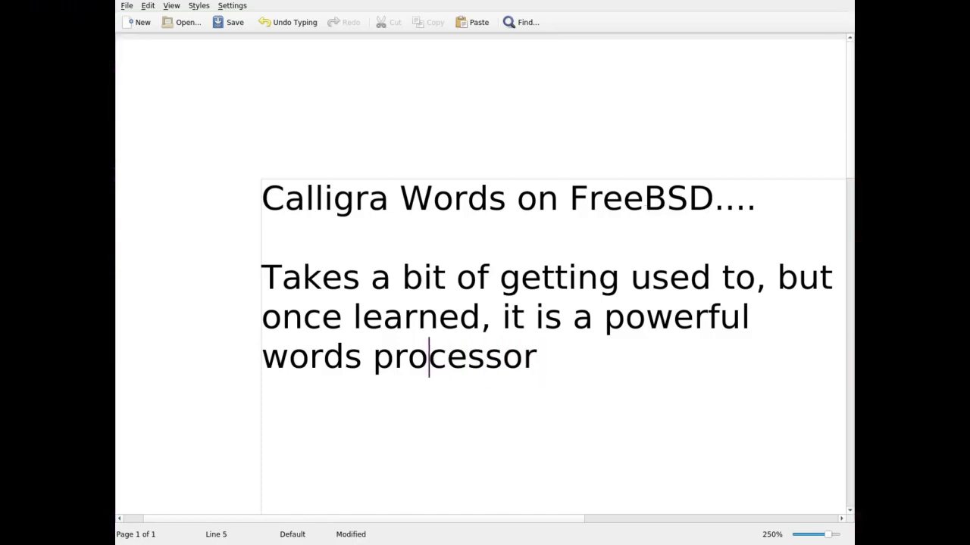
{"action": "key", "text": "BackSpace"}
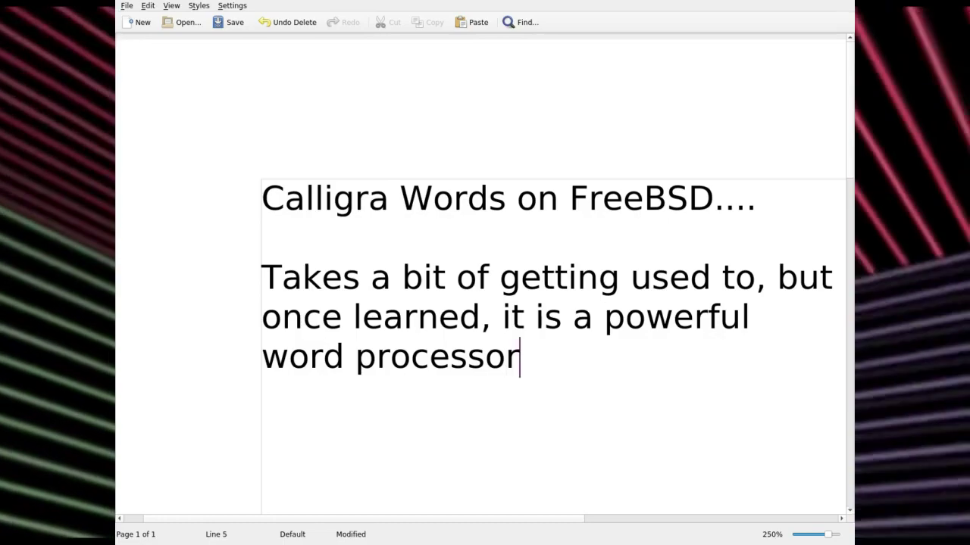
{"action": "type", "text": "!"}
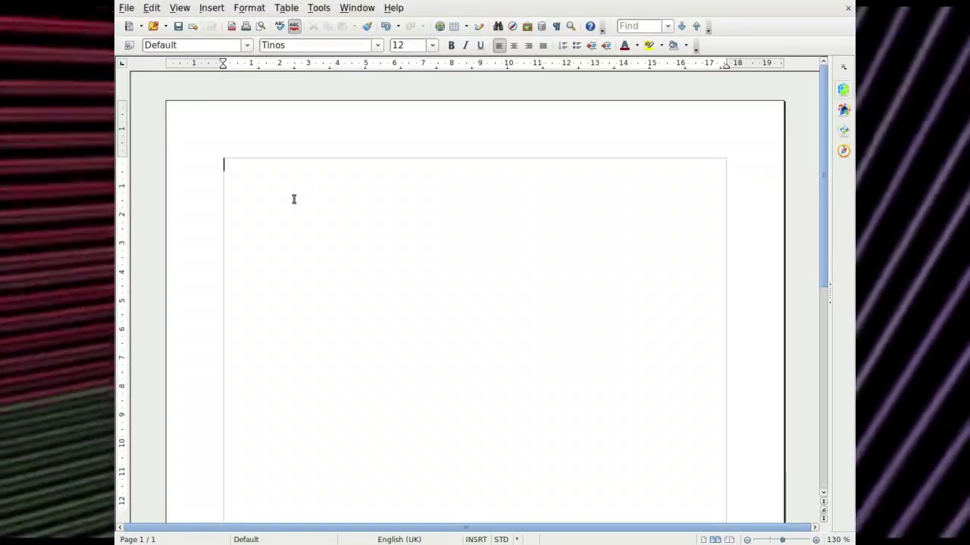
- Type the heading 'OpenOffice 4.2.0 - Developer version' and size it 32 pt so it fits one line
{"action": "type", "text": "enOf"}
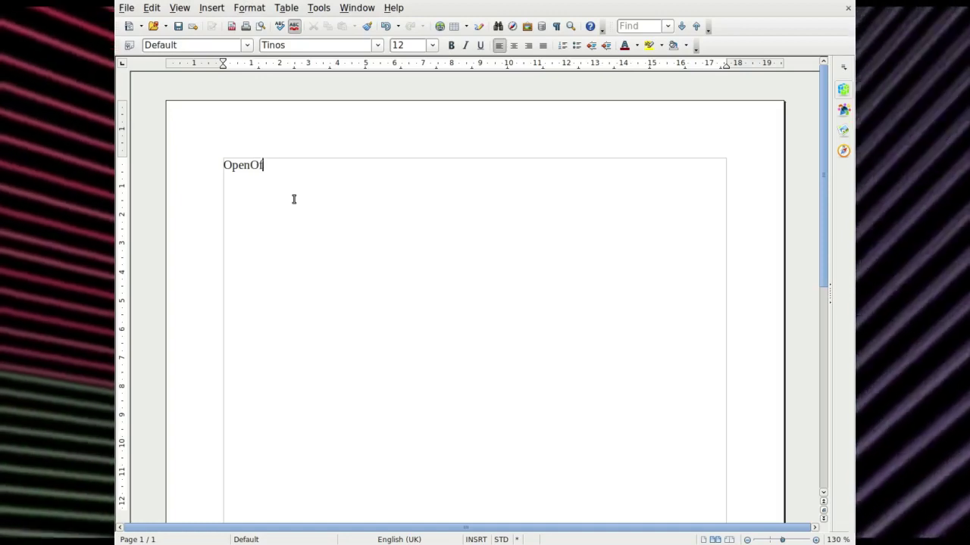
{"action": "type", "text": "fice 4.2.0"}
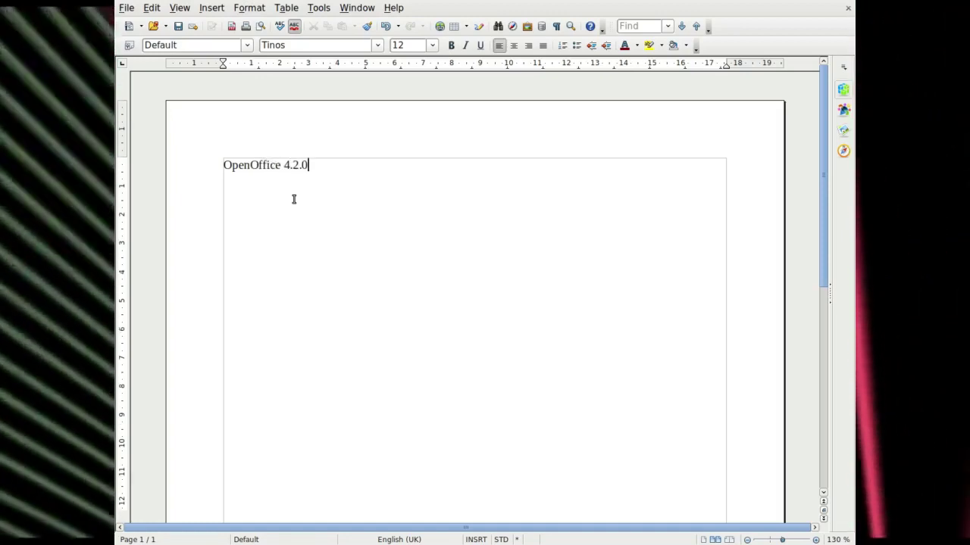
{"action": "type", "text": " - Deve"}
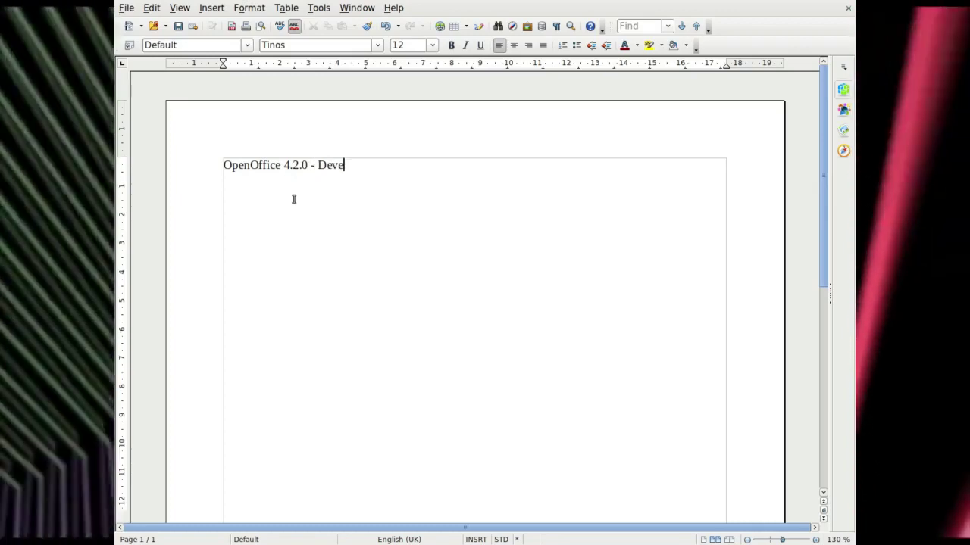
{"action": "type", "text": "loper version"}
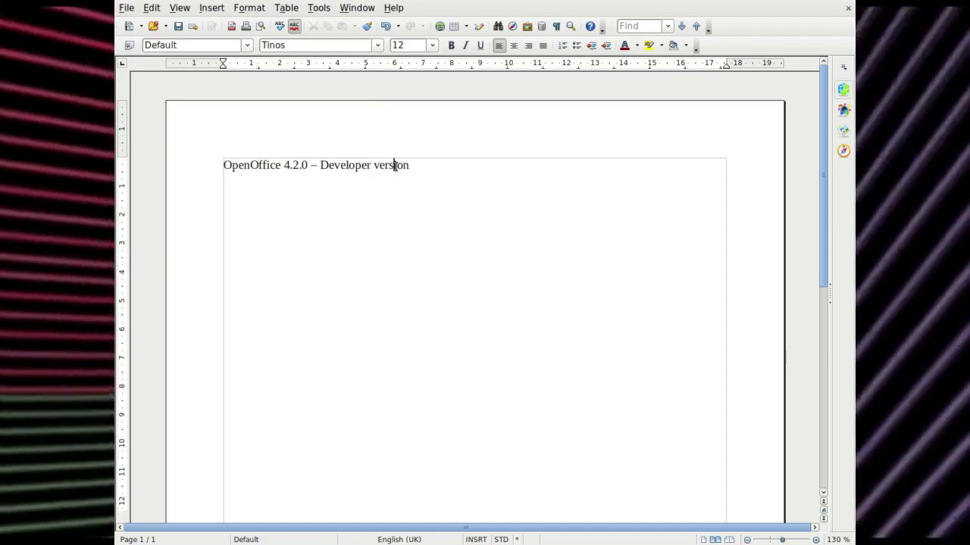
{"action": "triple_click", "coordinate": [396, 162]}
{"action": "left_click", "coordinate": [432, 44]}
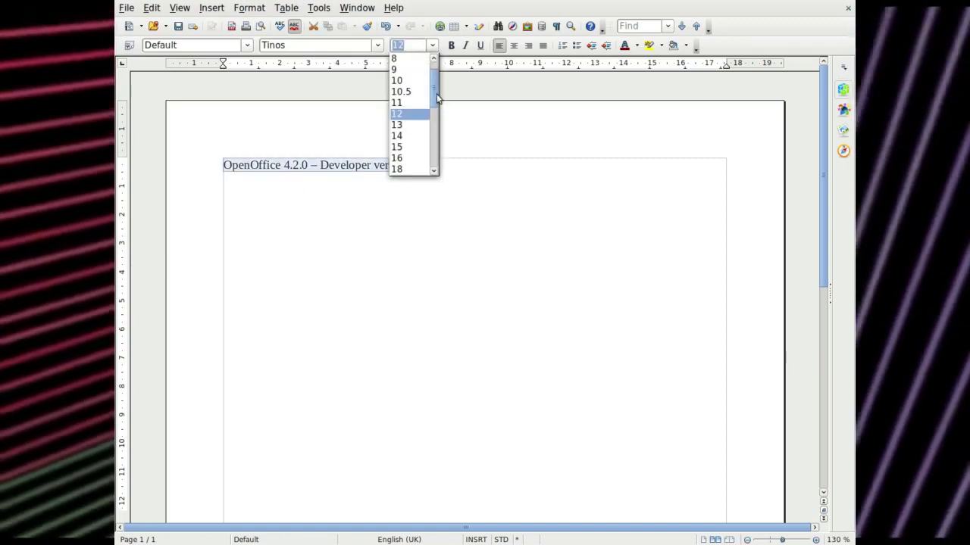
{"action": "left_click_drag", "start_coordinate": [440, 95], "coordinate": [431, 137]}
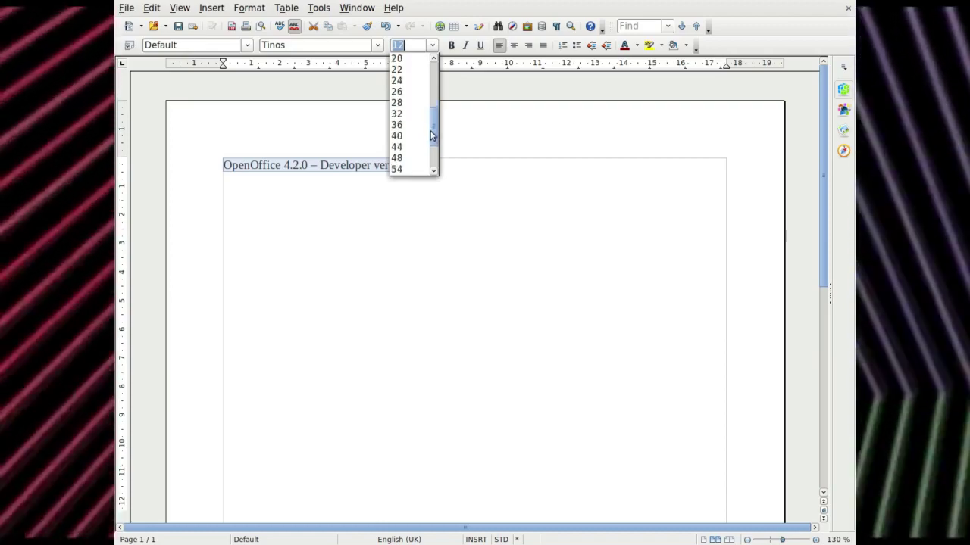
{"action": "left_click", "coordinate": [418, 124]}
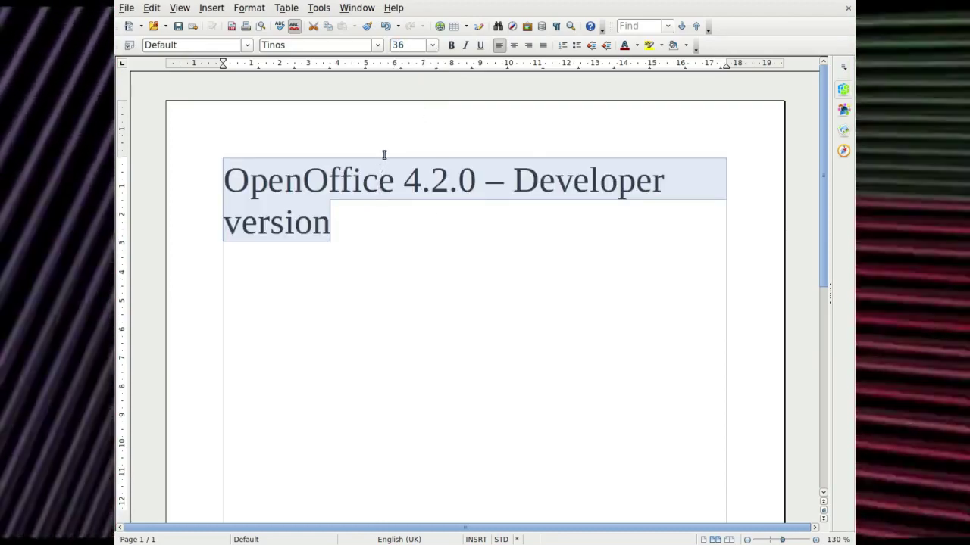
{"action": "left_click", "coordinate": [435, 46]}
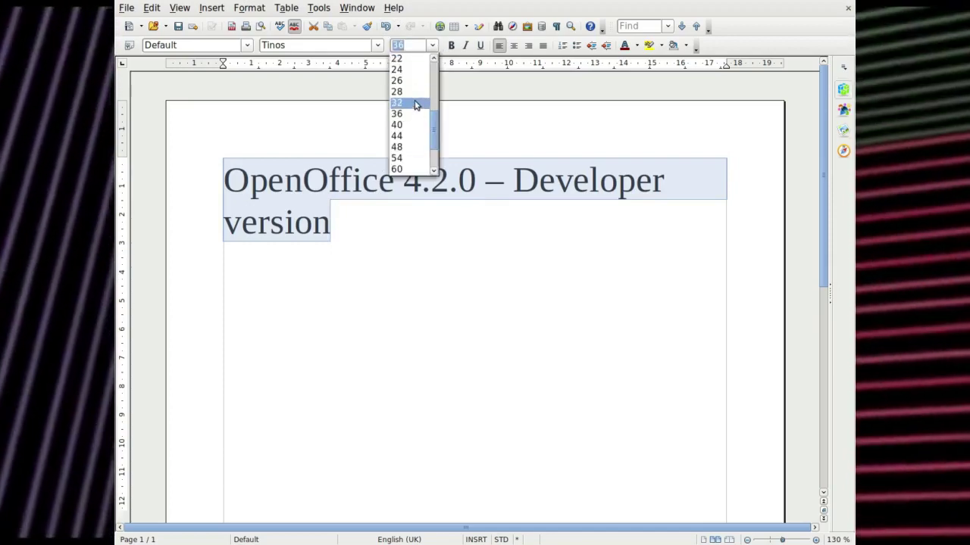
{"action": "left_click", "coordinate": [413, 102]}
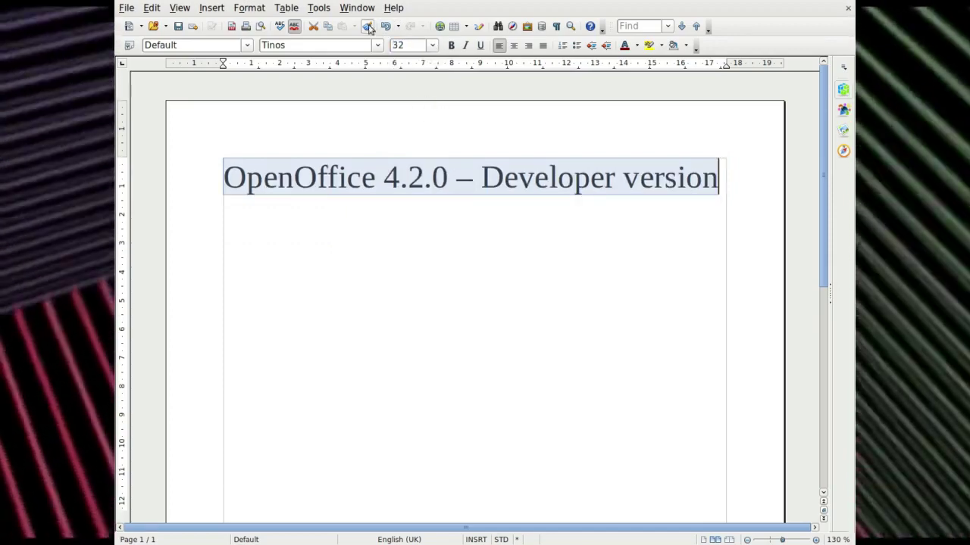
- Keep Tinos as the heading font and browse the menus for version information
{"action": "left_click", "coordinate": [376, 45]}
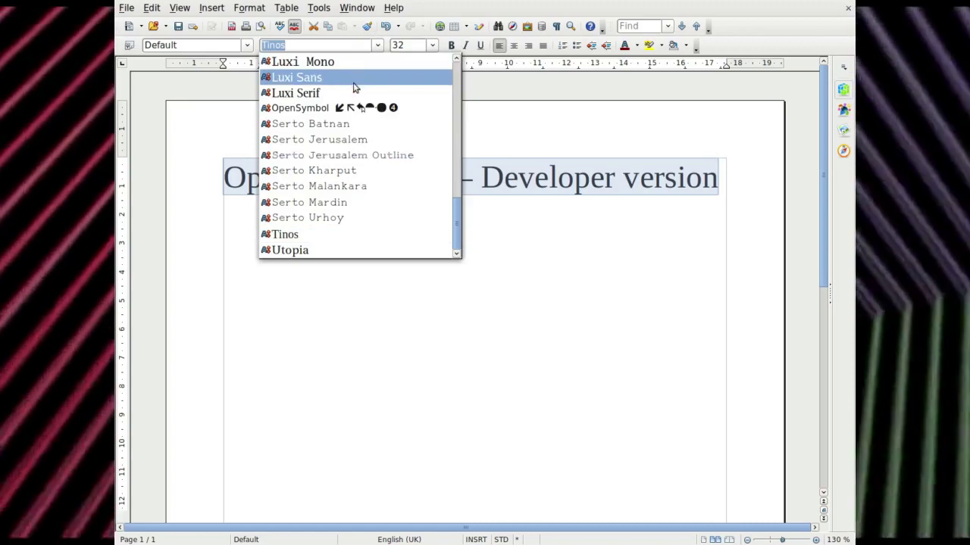
{"action": "left_click_drag", "start_coordinate": [458, 199], "coordinate": [456, 72]}
{"action": "left_click", "coordinate": [498, 227]}
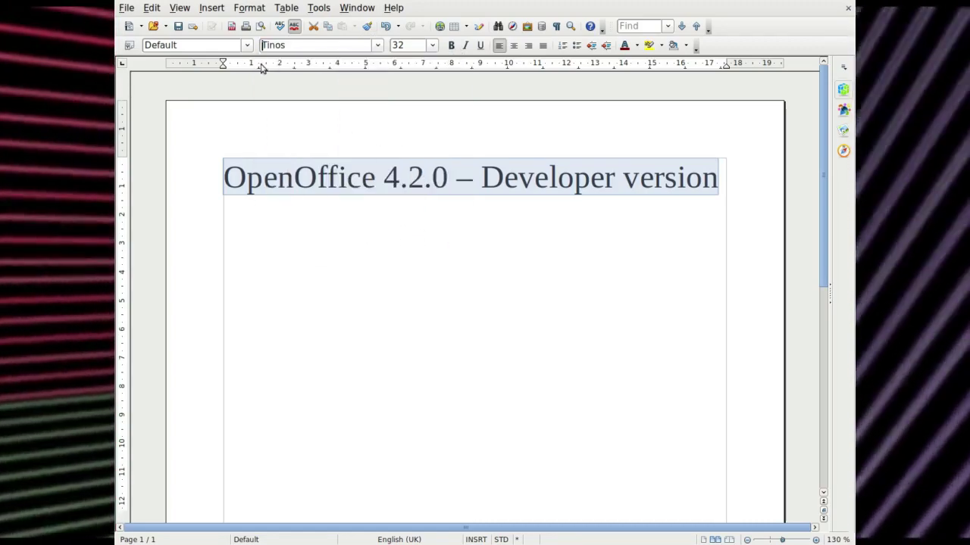
{"action": "left_click", "coordinate": [126, 8]}
{"action": "left_click", "coordinate": [126, 8]}
{"action": "left_click", "coordinate": [199, 8]}
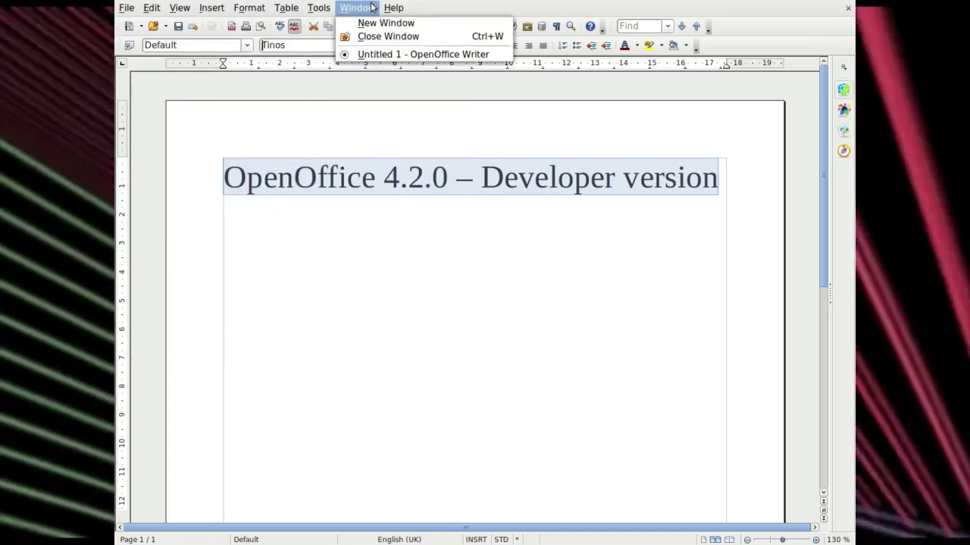
{"action": "mouse_move", "coordinate": [394, 7]}
{"action": "left_click", "coordinate": [428, 90]}
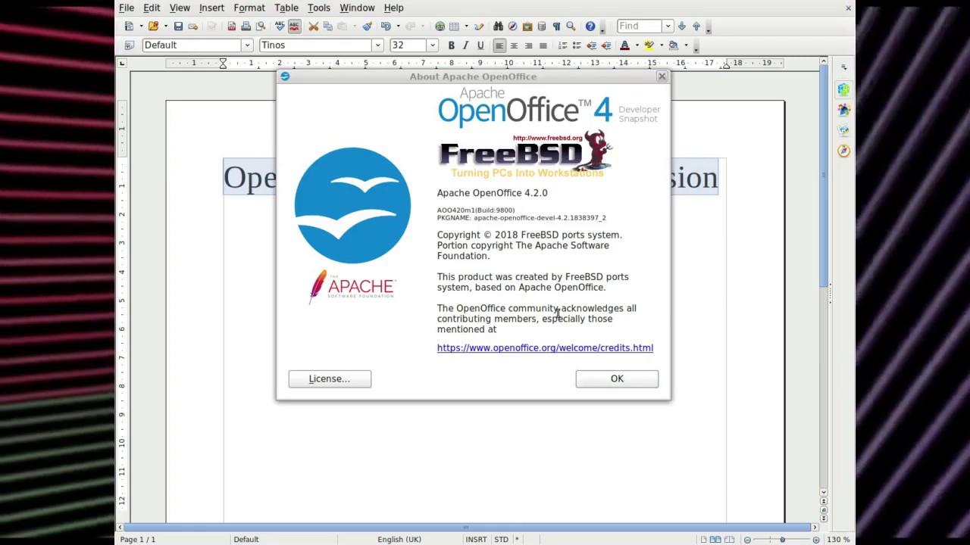
{"action": "left_click", "coordinate": [494, 235]}
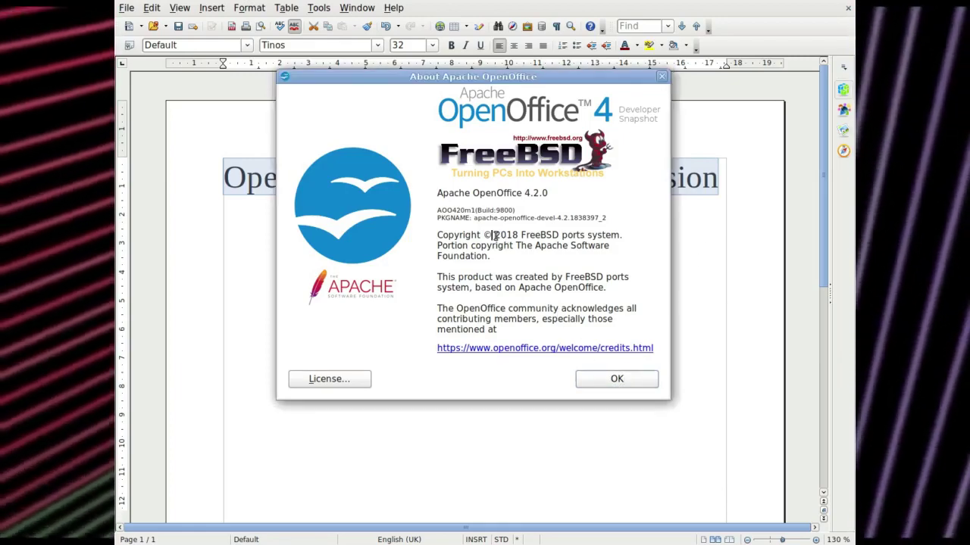
{"action": "left_click_drag", "start_coordinate": [493, 235], "coordinate": [520, 237]}
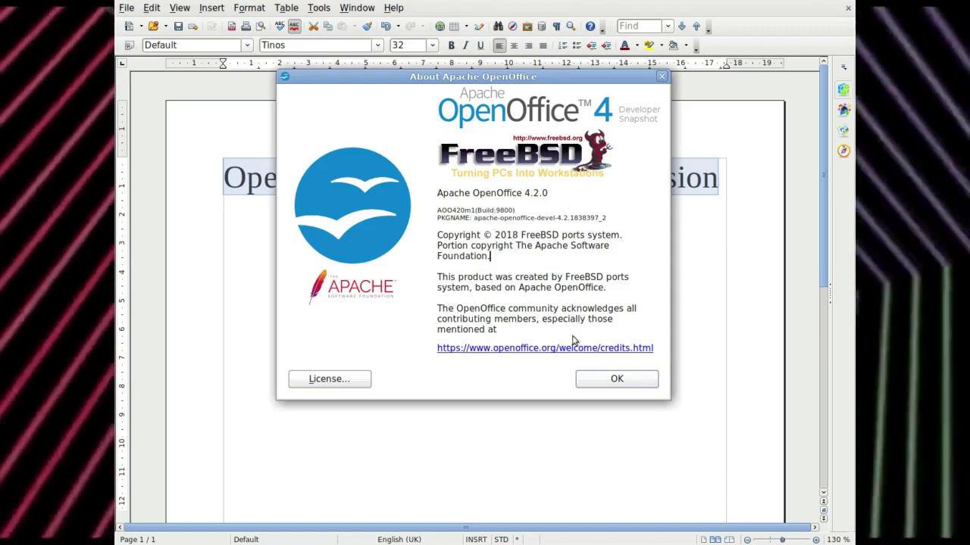
{"action": "left_click", "coordinate": [627, 381]}
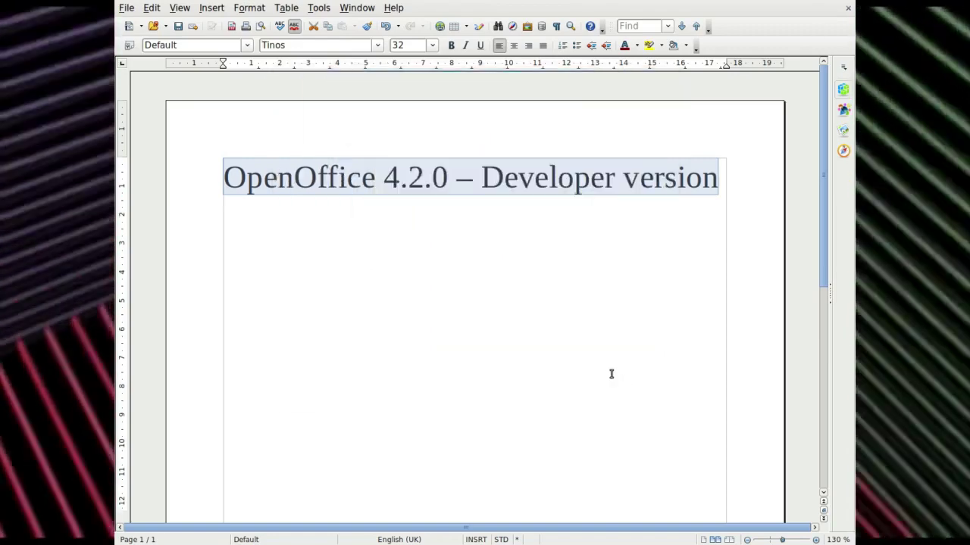
- Under the heading, type 'Most people seem to think that development on OpenOffice has stopped - well, it has slowed, but it isn't dead yet!'
{"action": "left_click", "coordinate": [529, 307]}
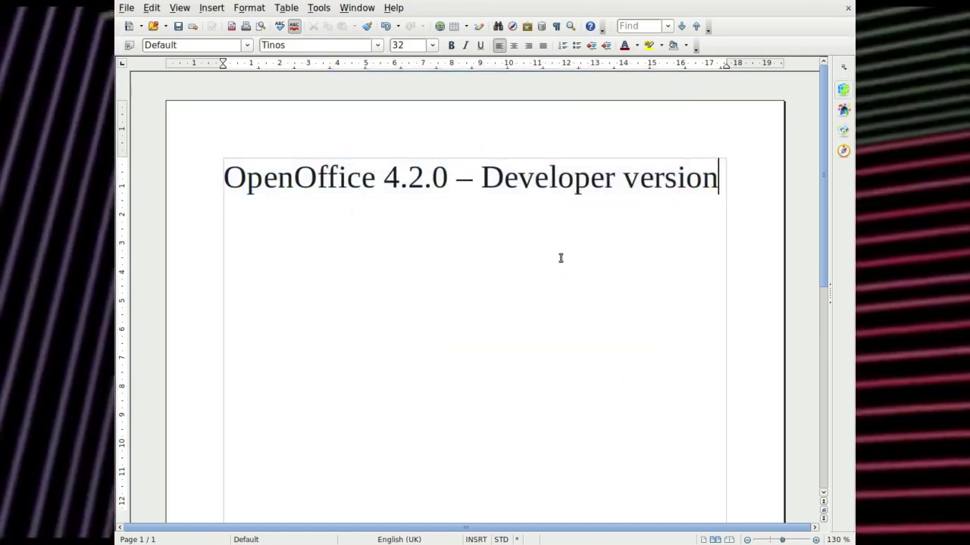
{"action": "key", "text": "Return"}
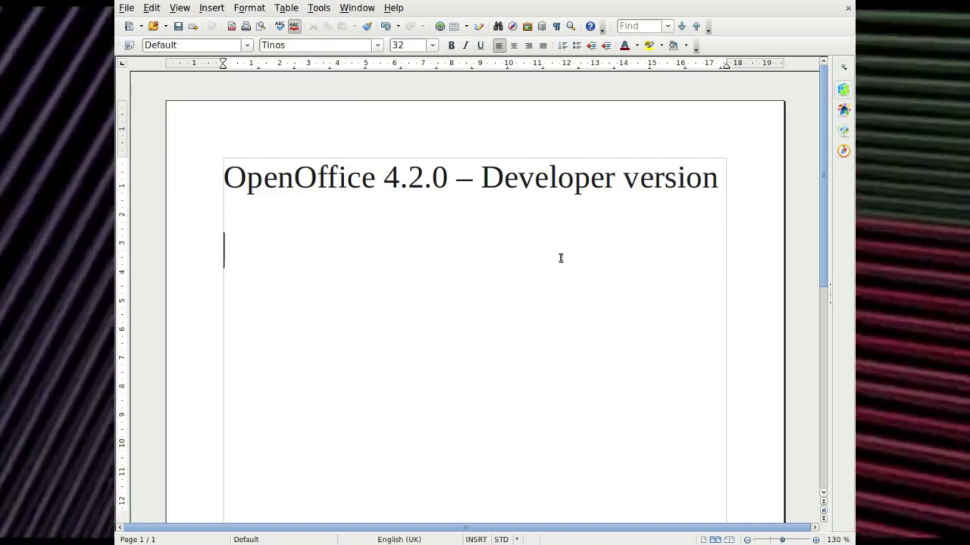
{"action": "type", "text": "Most pe"}
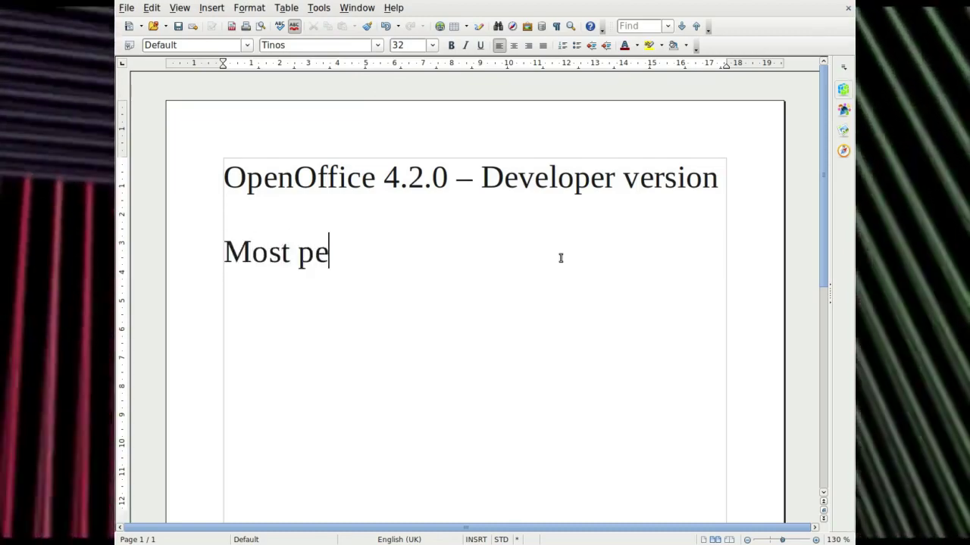
{"action": "type", "text": "ople seem to "}
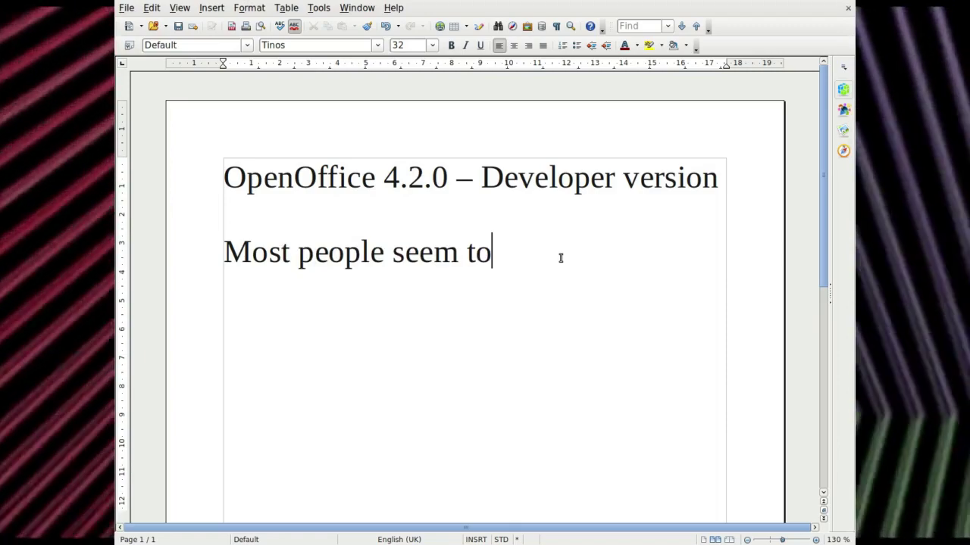
{"action": "type", "text": "think t"}
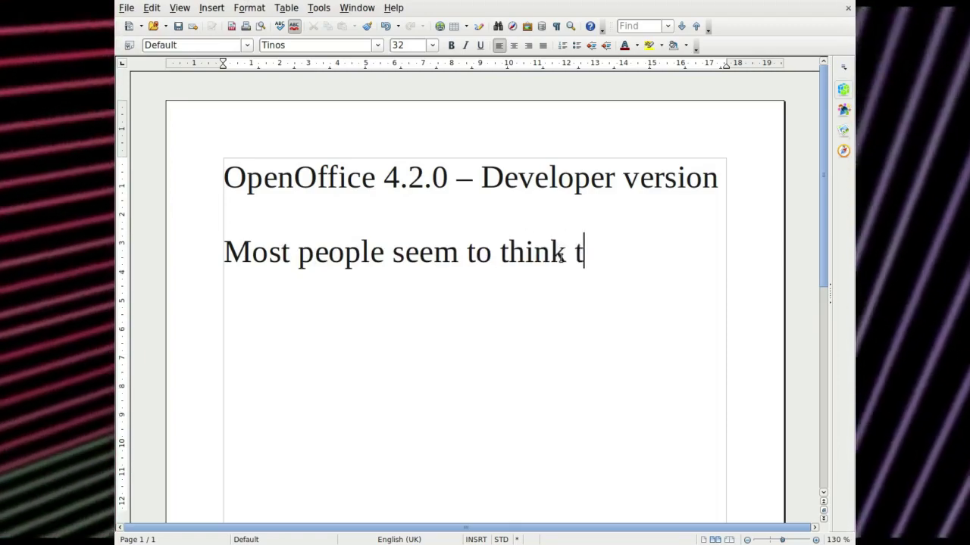
{"action": "type", "text": "hat d"}
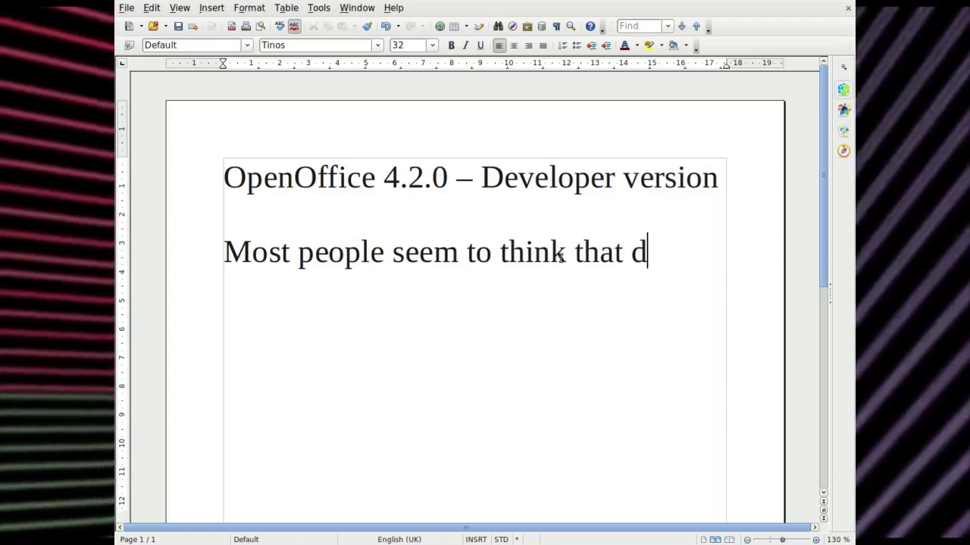
{"action": "type", "text": "eveloip"}
{"action": "key", "text": "BackSpace"}
{"action": "key", "text": "BackSpace"}
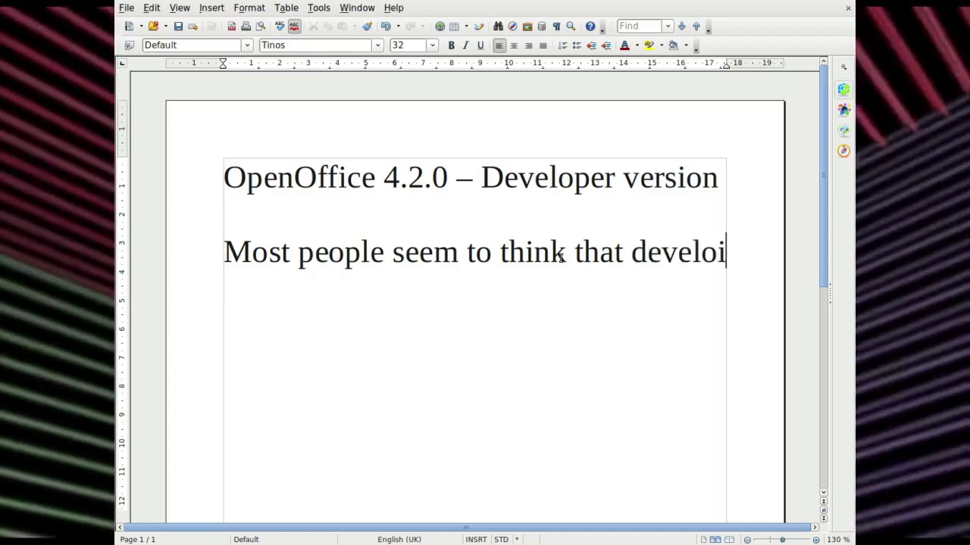
{"action": "type", "text": "pmen"}
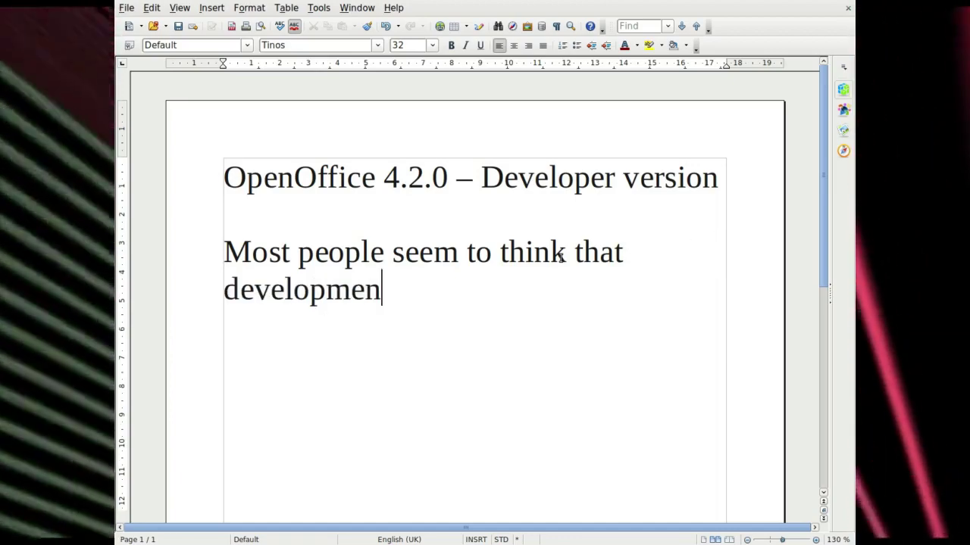
{"action": "type", "text": "t on Op"}
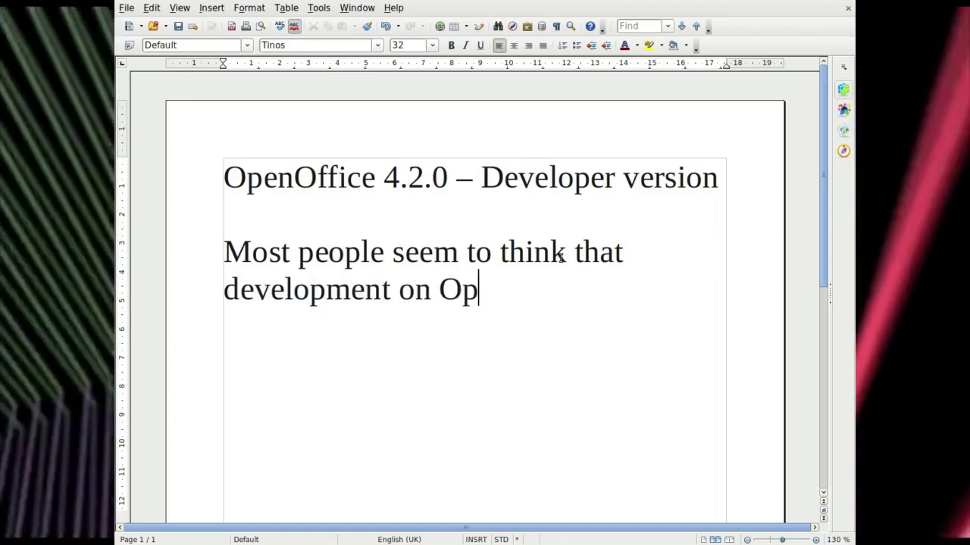
{"action": "type", "text": "enOffice "}
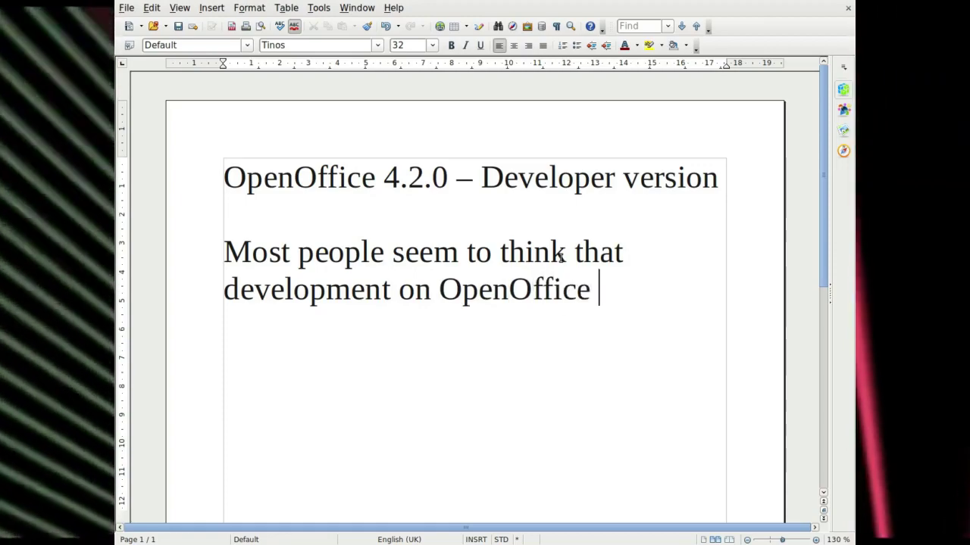
{"action": "type", "text": "has stopped"}
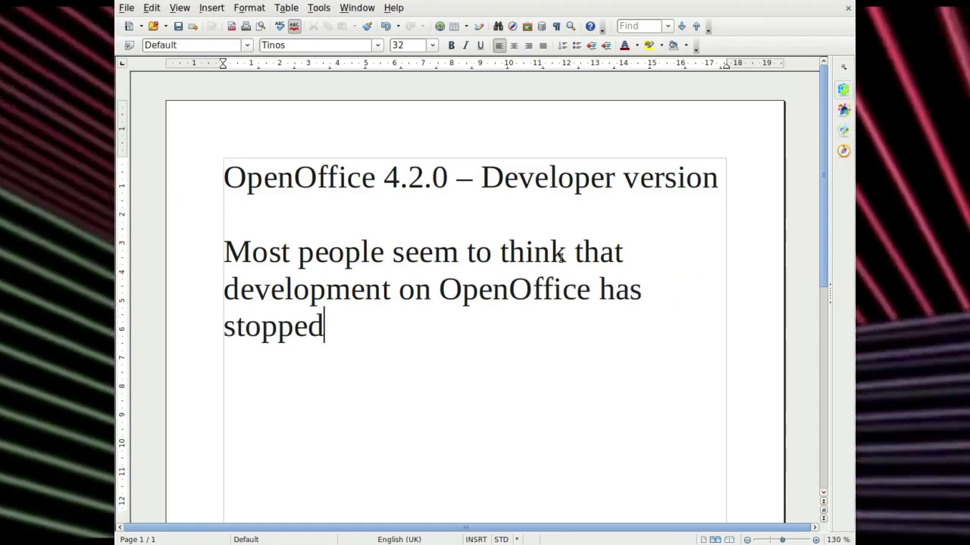
{"action": "type", "text": " - well, it ha"}
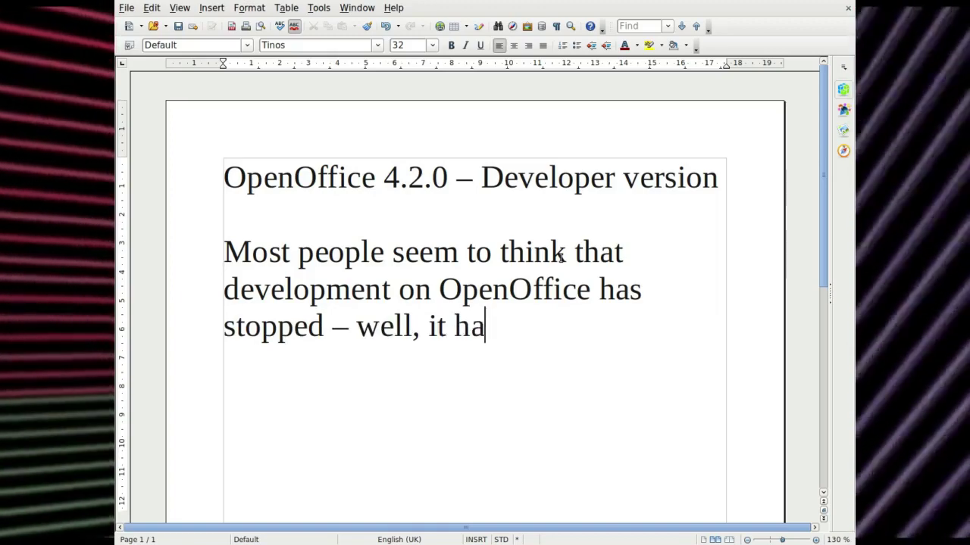
{"action": "type", "text": "s slo"}
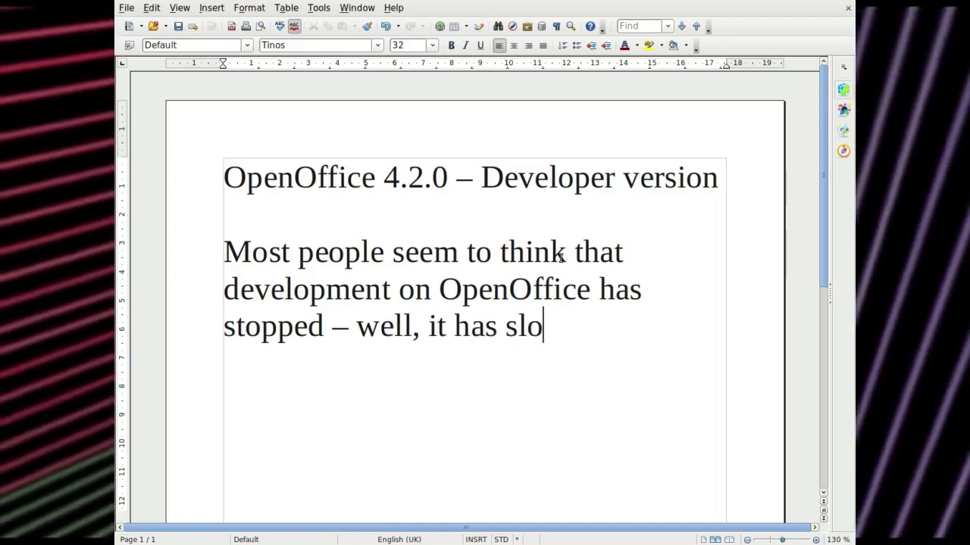
{"action": "type", "text": "wed,"}
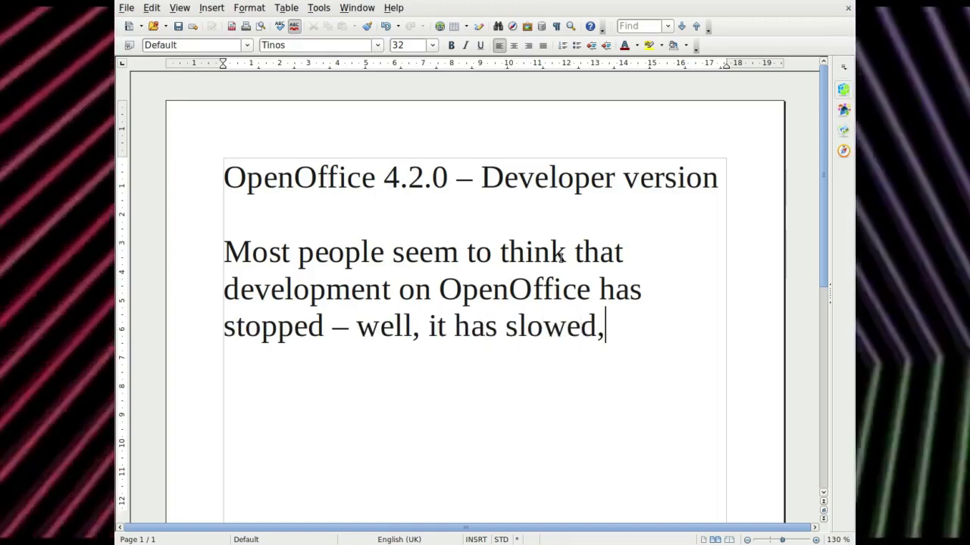
{"action": "type", "text": " but it "}
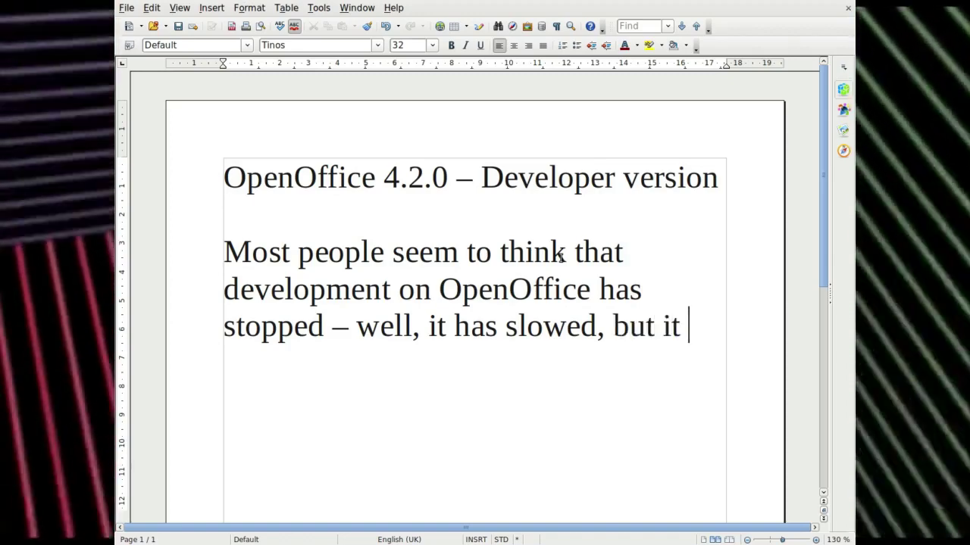
{"action": "type", "text": "ism't"}
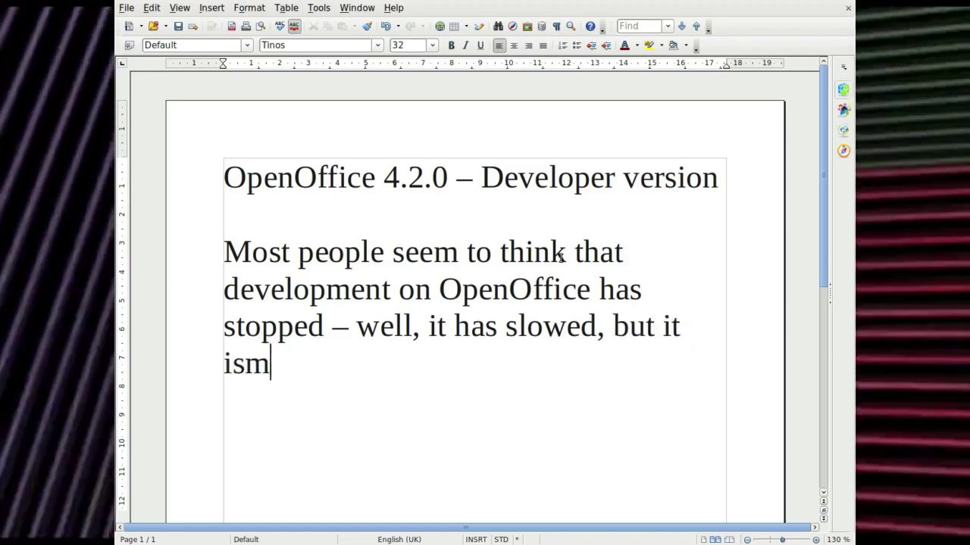
{"action": "key", "text": "BackSpace"}
{"action": "key", "text": "BackSpace"}
{"action": "key", "text": "BackSpace"}
{"action": "key", "text": "BackSpace"}
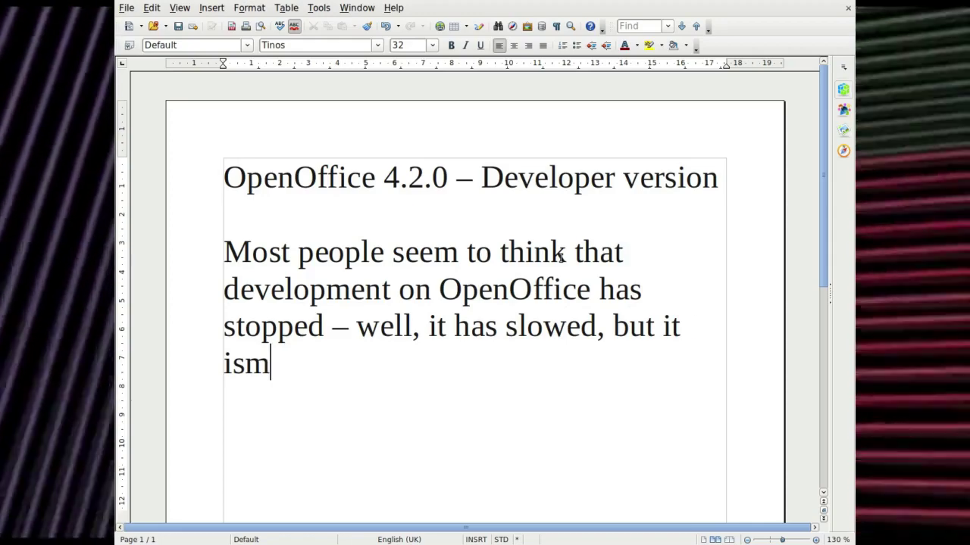
{"action": "type", "text": "n't"}
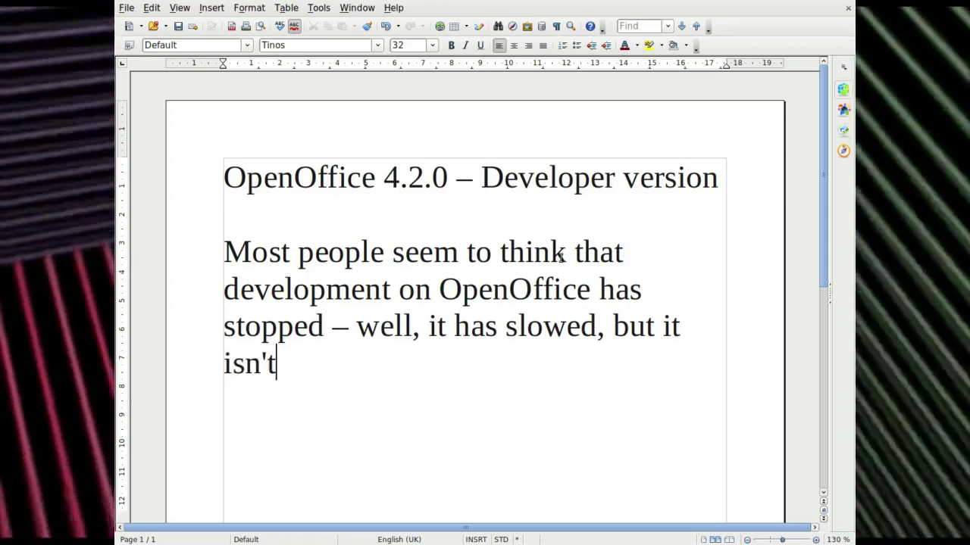
{"action": "type", "text": " dead yet!"}
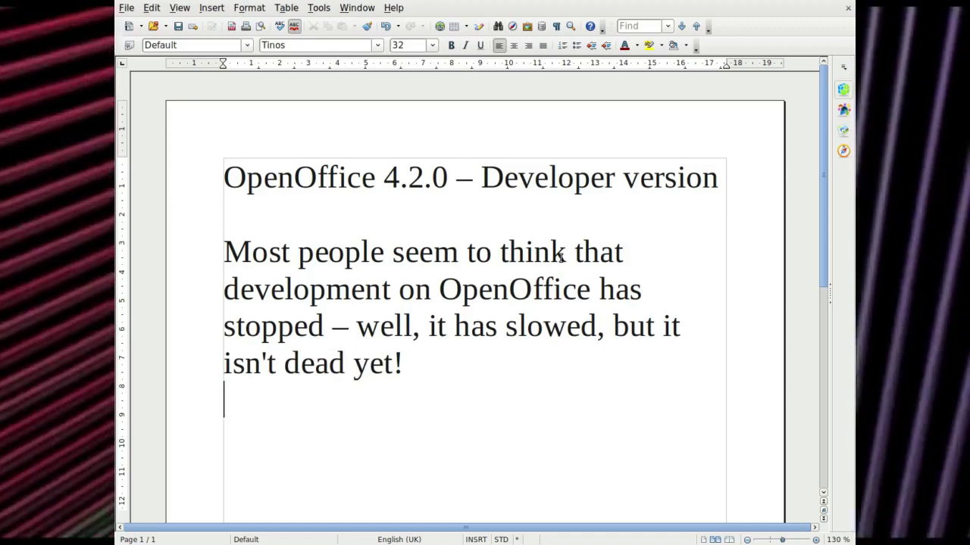
{"action": "key", "text": "Return"}
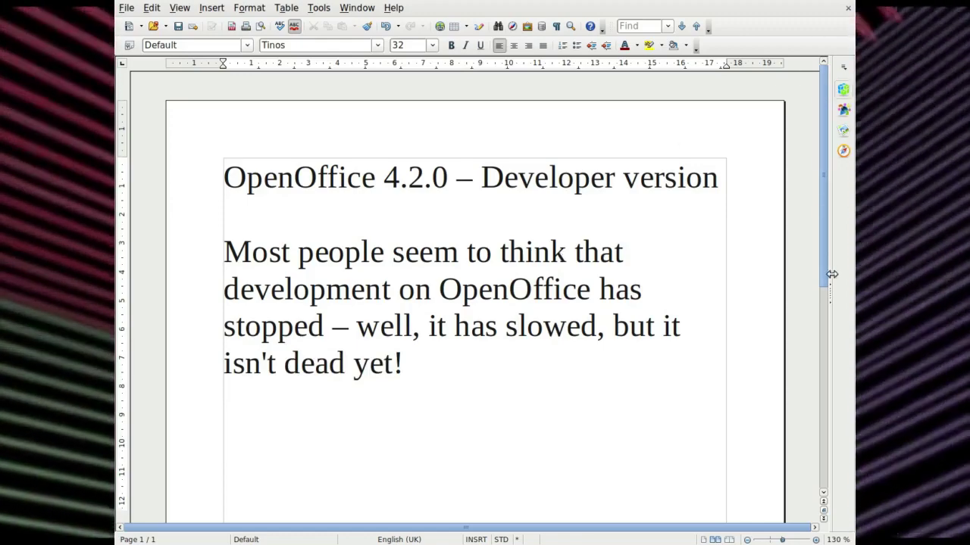
{"action": "left_click", "coordinate": [831, 291]}
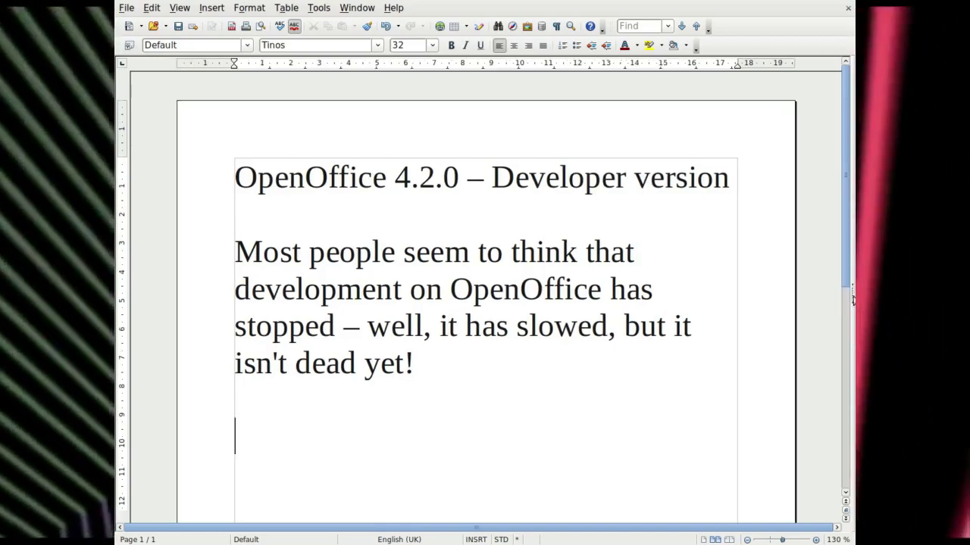
- Reopen and widen the Properties sidebar, then select all the page text
{"action": "left_click", "coordinate": [853, 298]}
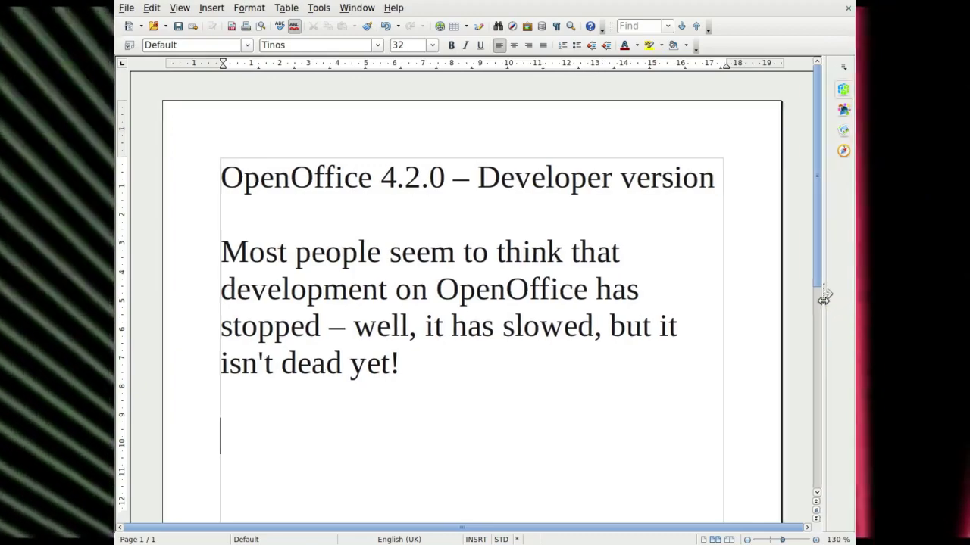
{"action": "left_click_drag", "start_coordinate": [826, 300], "coordinate": [602, 282]}
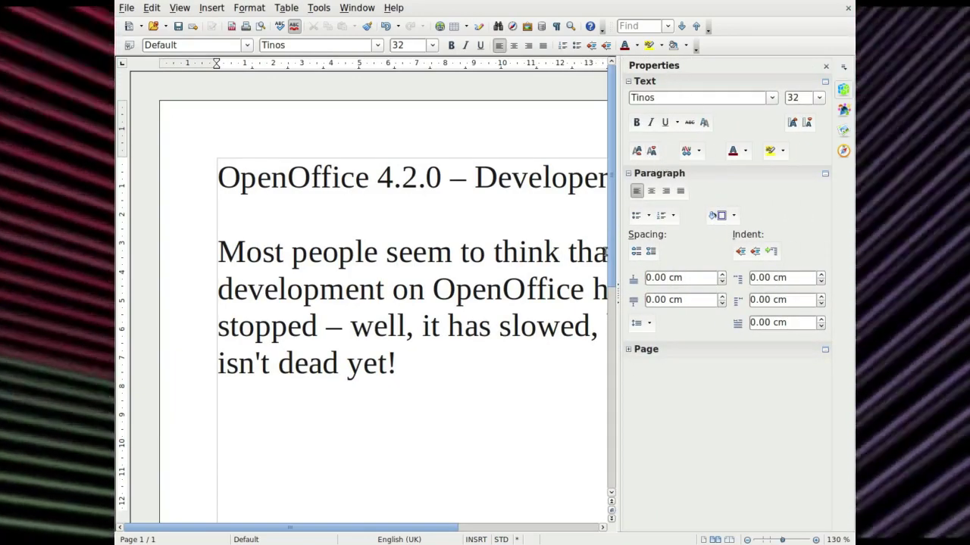
{"action": "left_click_drag", "start_coordinate": [618, 278], "coordinate": [762, 277]}
{"action": "left_click_drag", "start_coordinate": [418, 361], "coordinate": [226, 178]}
{"action": "triple_click", "coordinate": [226, 178]}
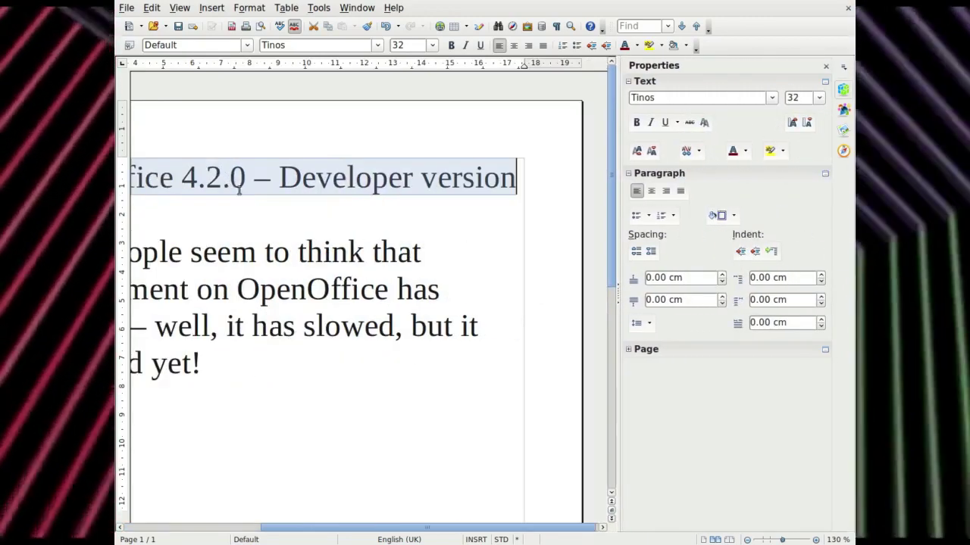
{"action": "key", "text": "ctrl+a"}
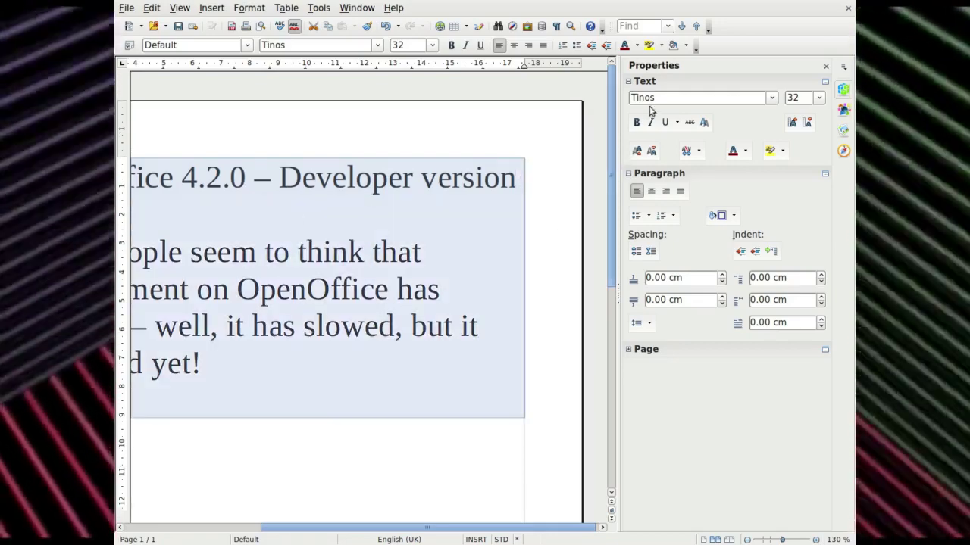
- Set the text to DejaVu Sans Mono in dark red and close the sidebar
{"action": "left_click", "coordinate": [770, 99]}
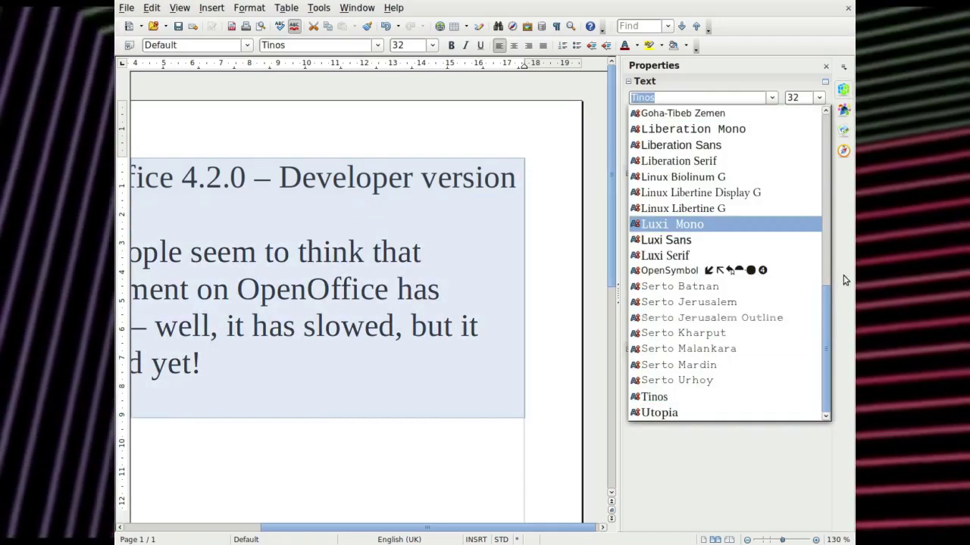
{"action": "left_click_drag", "start_coordinate": [829, 297], "coordinate": [830, 176]}
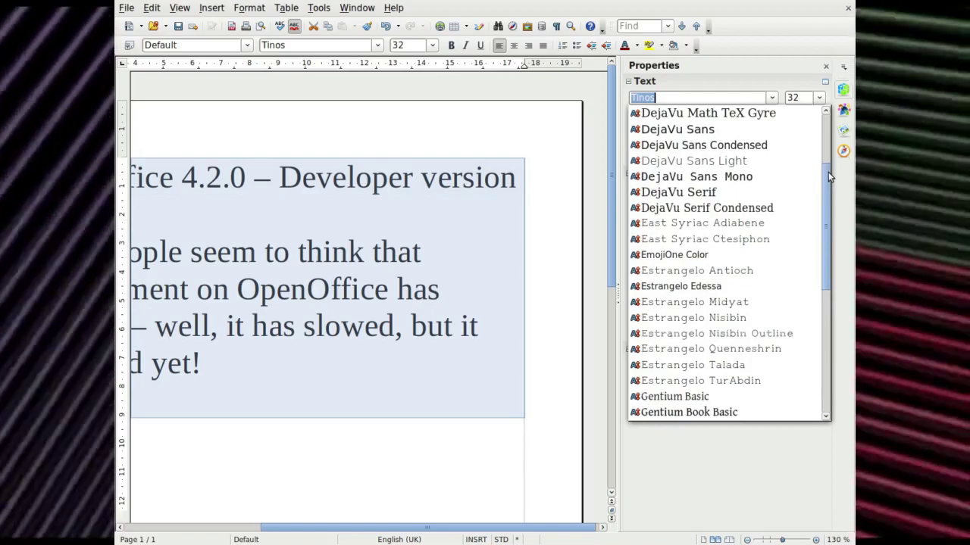
{"action": "left_click", "coordinate": [771, 182]}
{"action": "scroll", "coordinate": [476, 373], "scroll_direction": "up", "scroll_amount": 3}
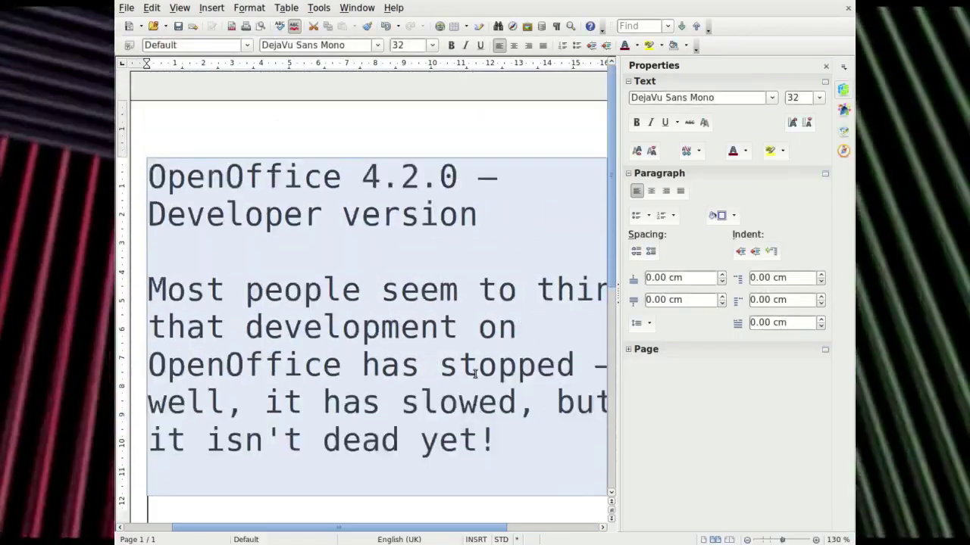
{"action": "left_click", "coordinate": [733, 150]}
{"action": "scroll", "coordinate": [447, 379], "scroll_direction": "up", "scroll_amount": 3}
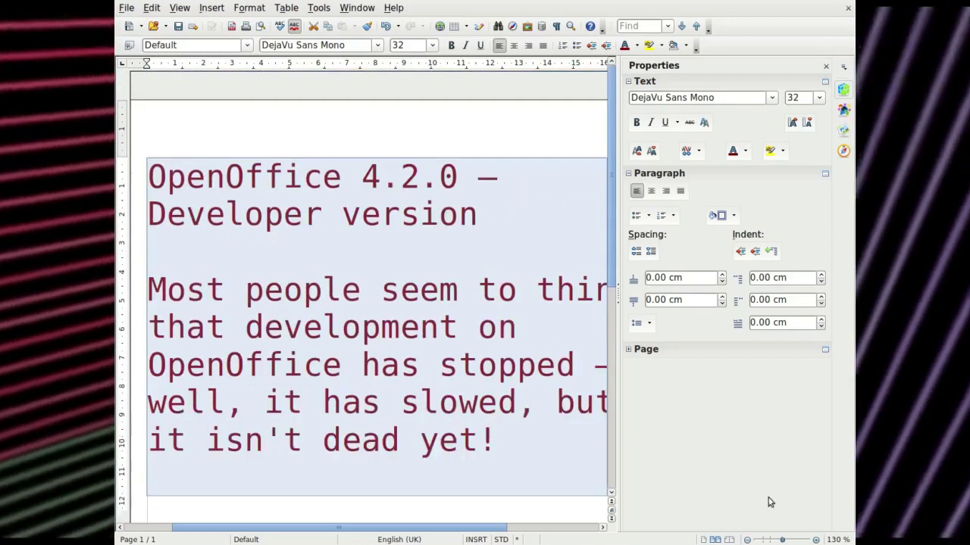
{"action": "key", "text": "ctrl+F5"}
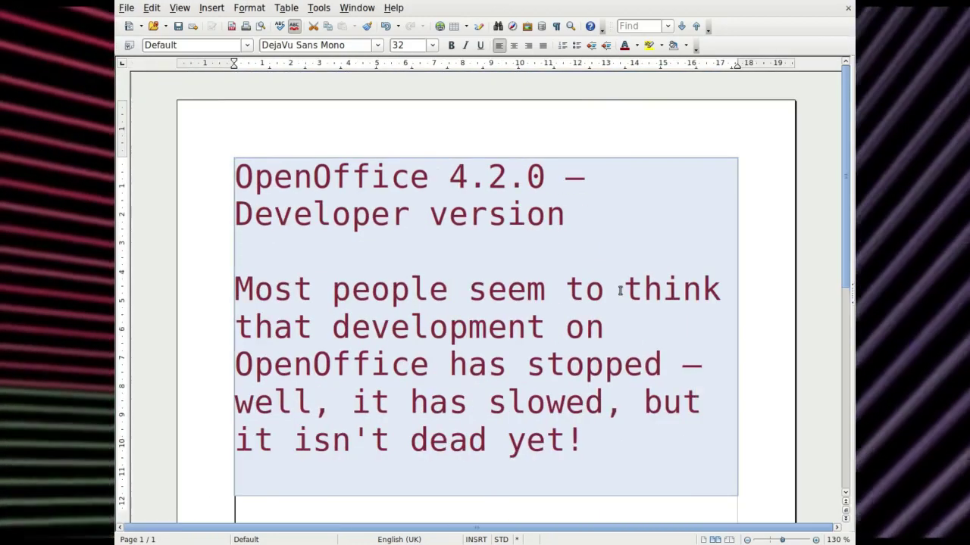
{"action": "left_click", "coordinate": [619, 299]}
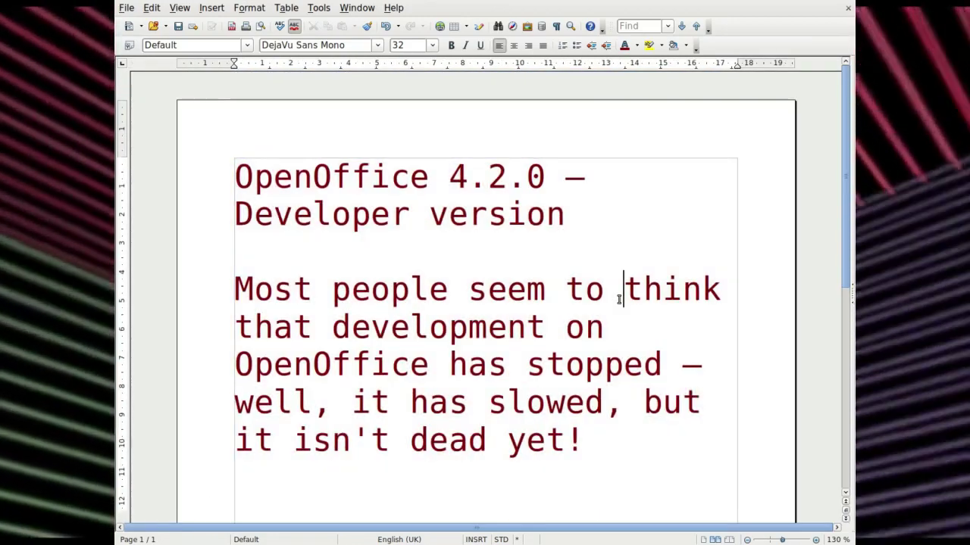